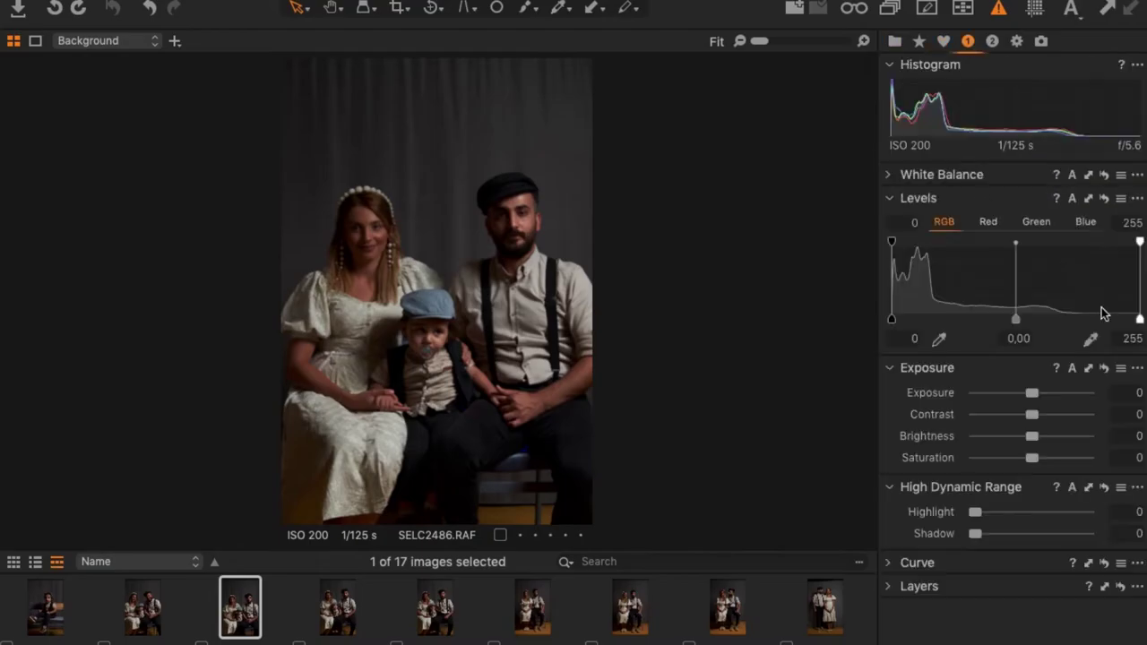
# - Lower the Levels white point to 228, raise Exposure to 0.62, and set HDR Highlight 54 and Shadow 15
pyautogui.moveTo(1138, 319); pyautogui.dragTo(1088, 321)
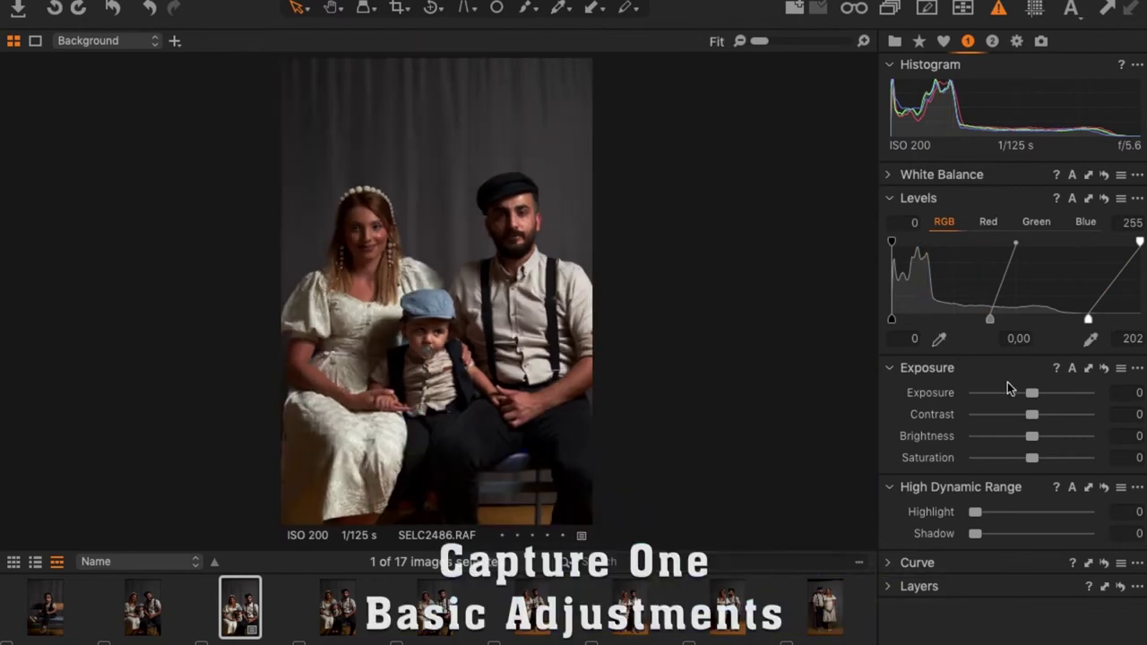
pyautogui.moveTo(1031, 393); pyautogui.dragTo(1039, 392)
pyautogui.moveTo(1087, 319); pyautogui.dragTo(1116, 319)
pyautogui.moveTo(975, 511)
pyautogui.mouseDown()
pyautogui.moveTo(1036, 516)
pyautogui.moveTo(992, 535)
pyautogui.mouseUp()
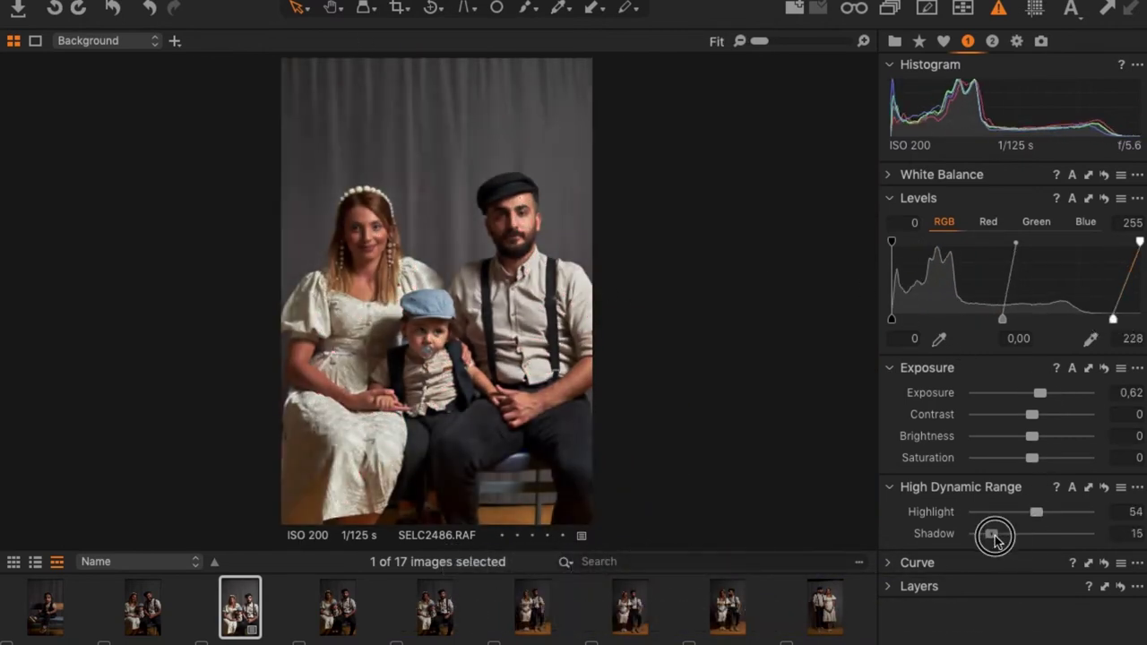
pyautogui.click(992, 42)
pyautogui.click(471, 230)
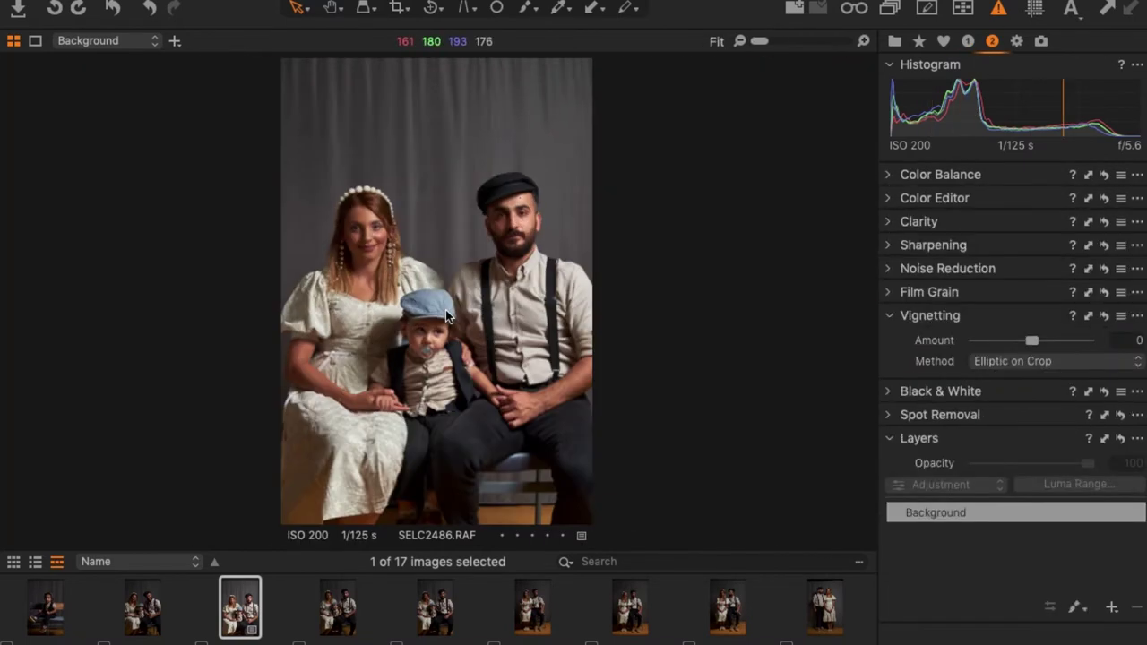
# - Send the photo to Adobe Photoshop CC 2018 as a PSD and run the Heal Clone action
pyautogui.rightClick(465, 296)
pyautogui.click(743, 228)
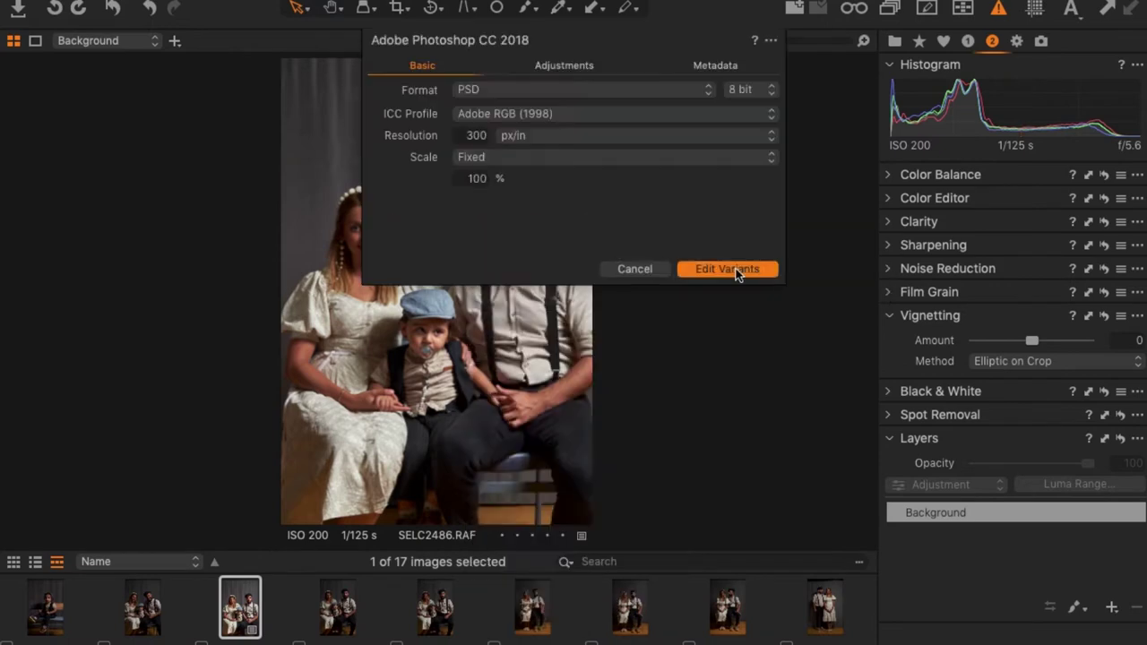
pyautogui.click(740, 270)
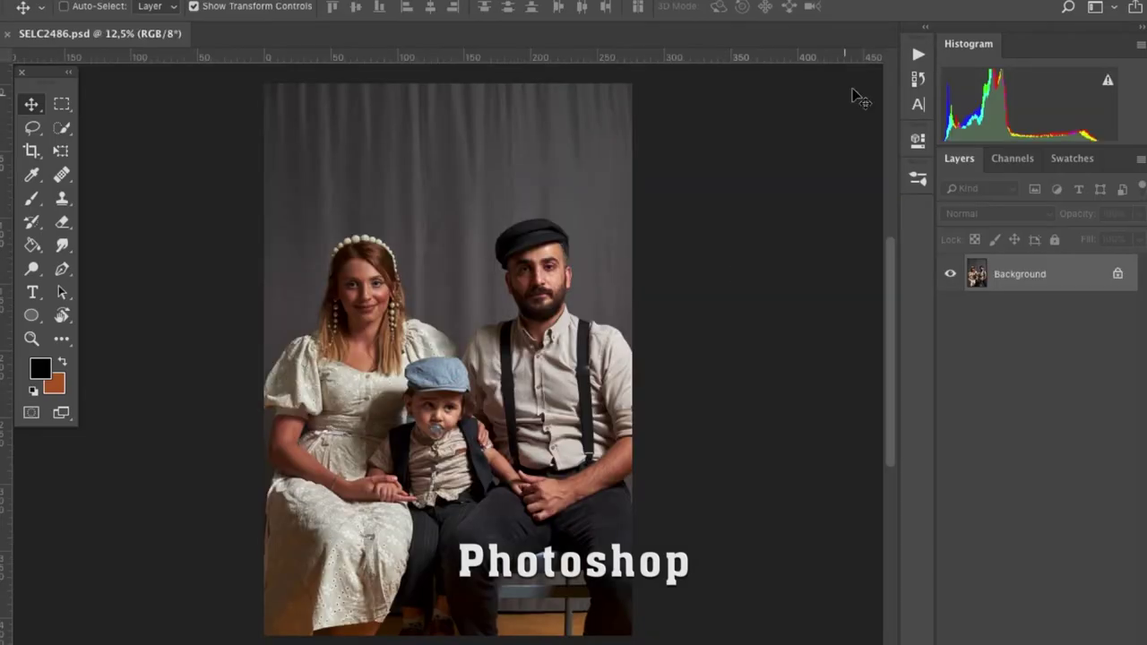
pyautogui.click(918, 54)
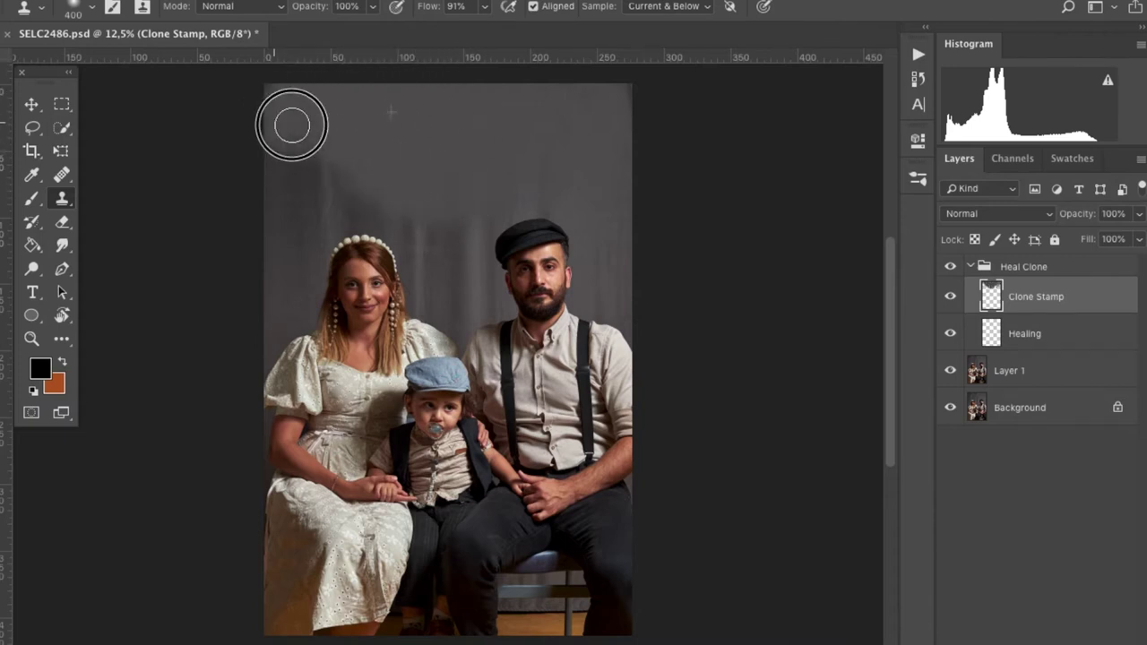
# - Clone clean backdrop over the top-left background, resizing the brush between 400 and 150
pyautogui.moveTo(271, 125); pyautogui.dragTo(280, 85)
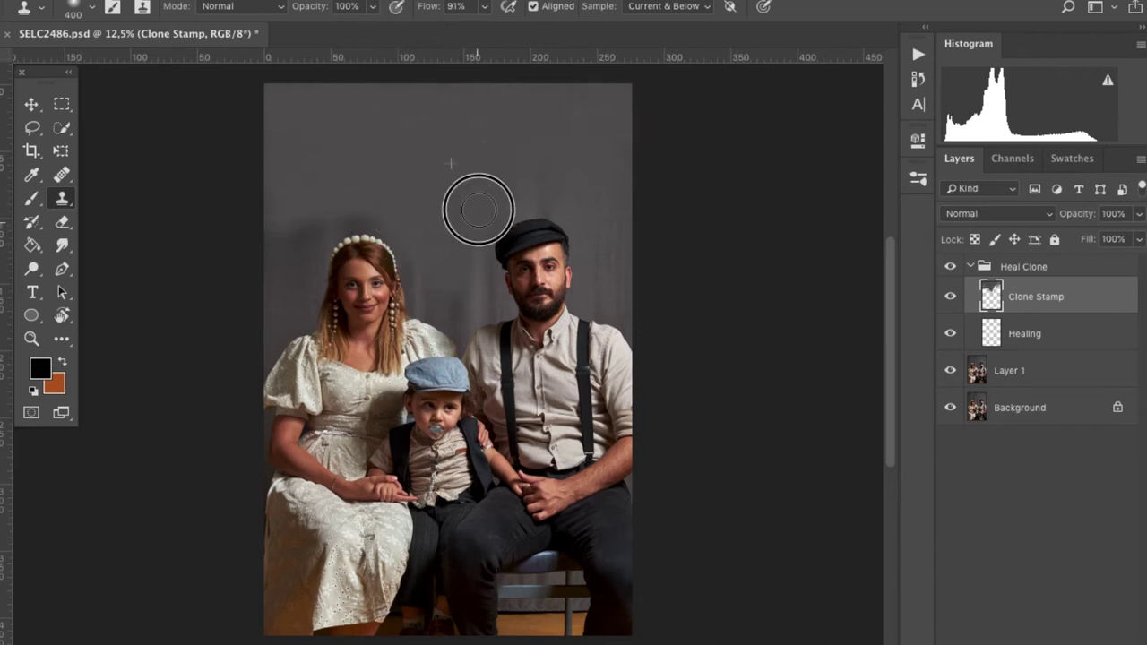
pyautogui.scroll(3, 523, 197)
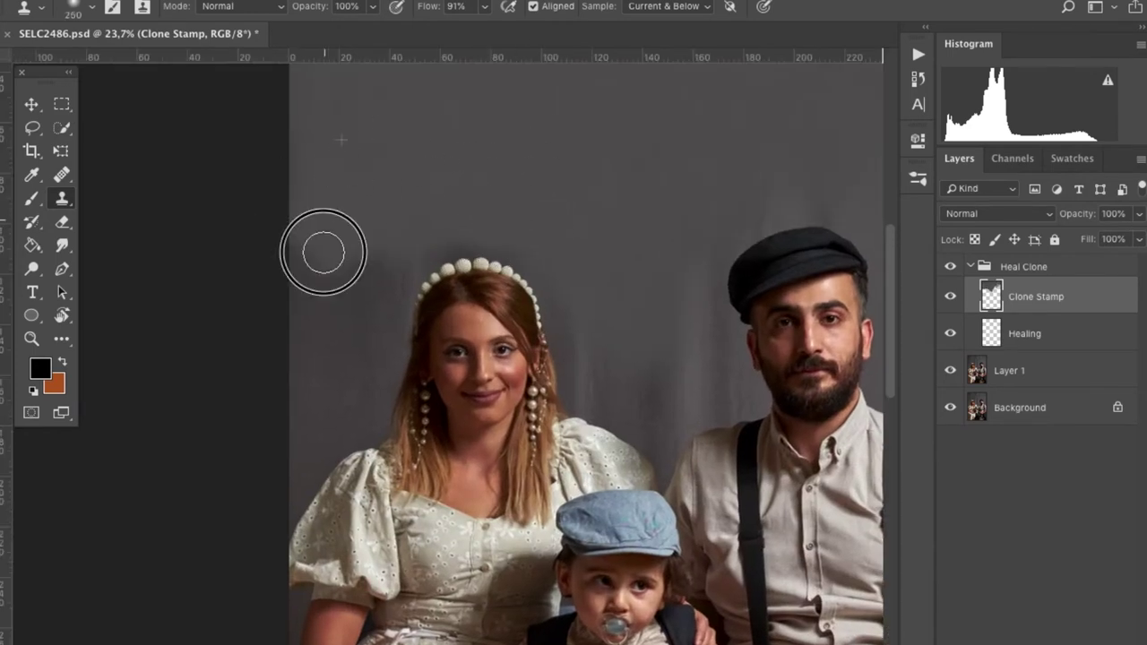
pyautogui.press(']')
pyautogui.press(']')
pyautogui.press(']')
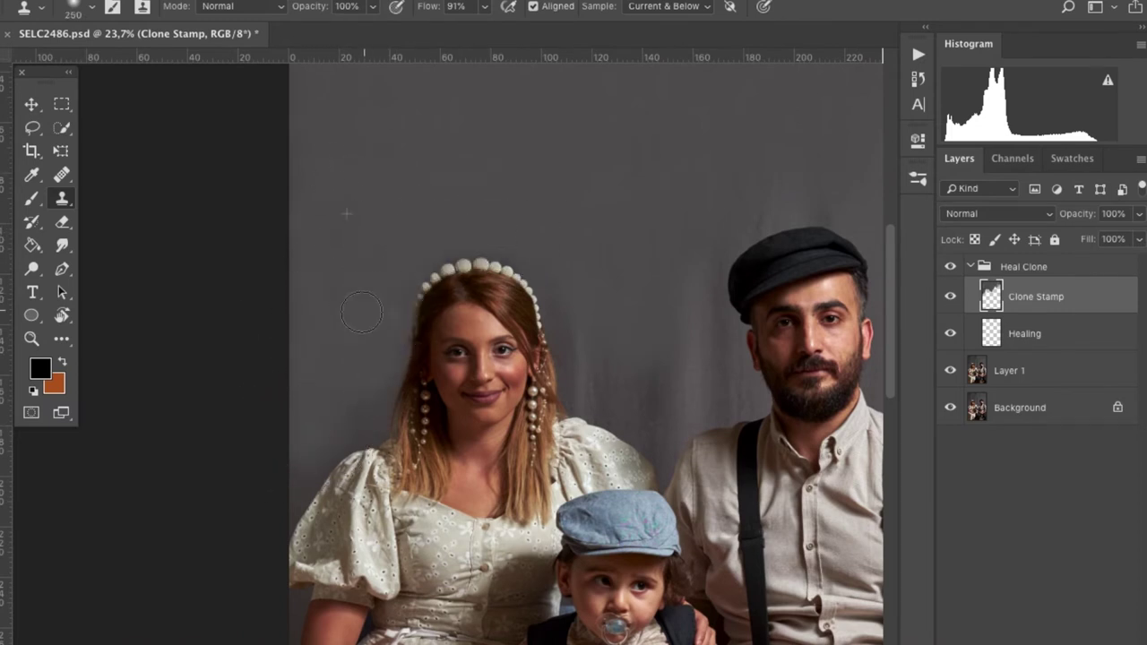
pyautogui.hscroll(3, 468, 342)
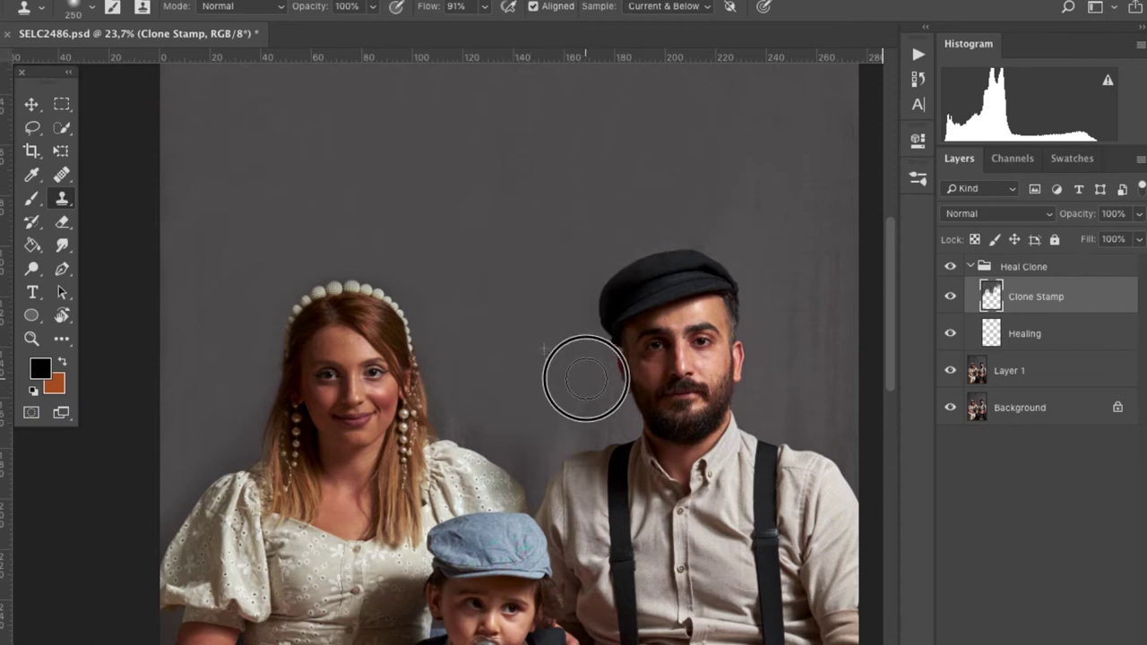
pyautogui.press('[')
pyautogui.press('[')
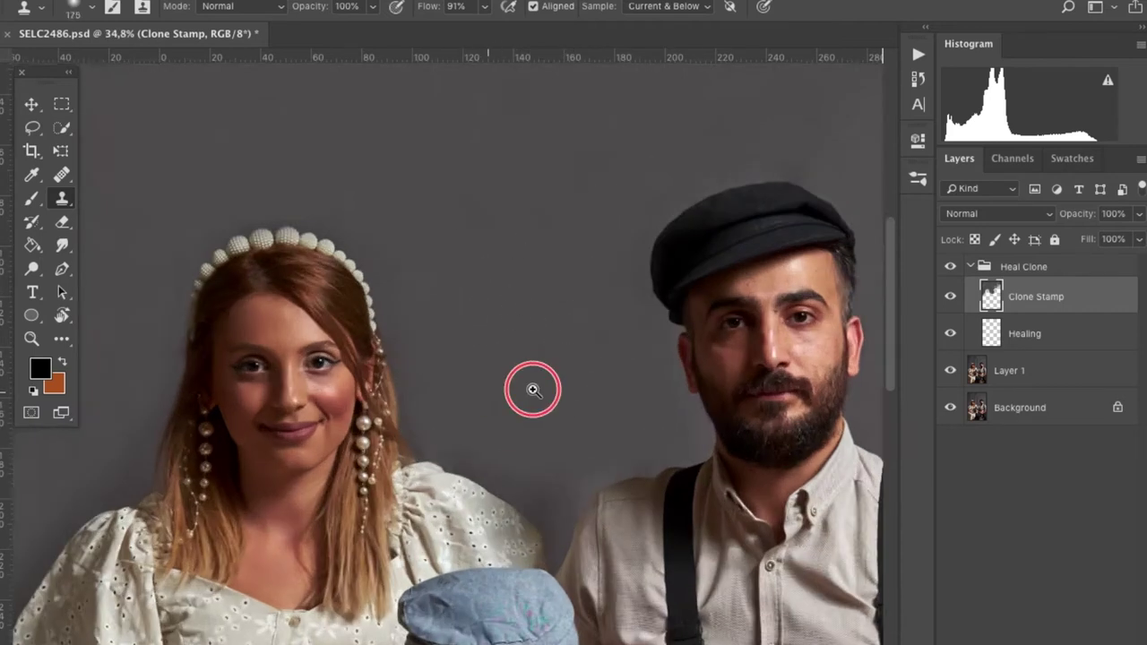
pyautogui.press('[')
pyautogui.scroll(2, 488, 412)
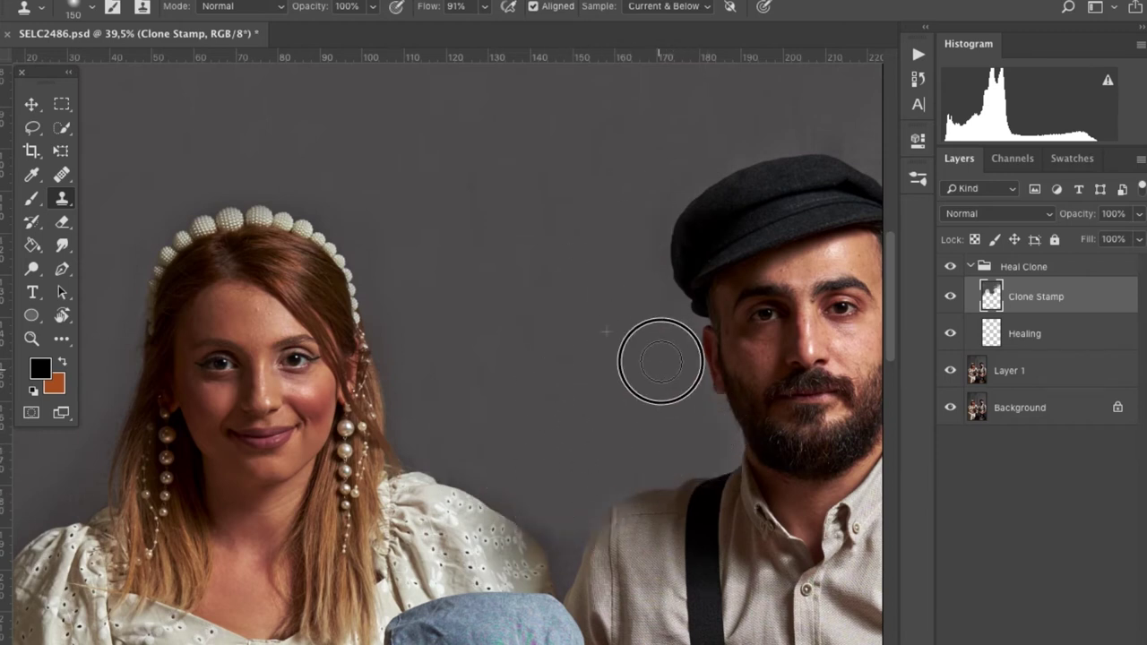
pyautogui.scroll(5, 660, 361)
pyautogui.hscroll(5, 648, 246)
pyautogui.hscroll(2, 696, 290)
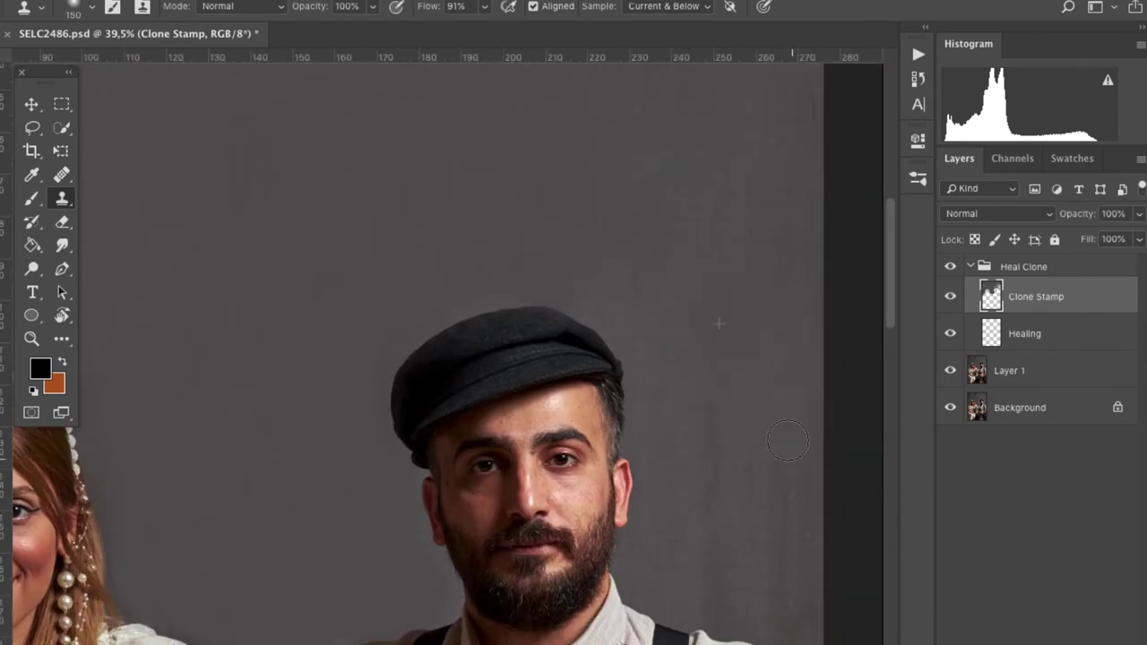
pyautogui.press(']')
pyautogui.press(']')
pyautogui.press(']')
pyautogui.scroll(3, 656, 182)
pyautogui.press('[')
pyautogui.press('[')
pyautogui.press('d')
# - Clone-smooth the grey backdrop around the man's beard and the woman's head
pyautogui.scroll(-5, 674, 148)
pyautogui.hscroll(2, 674, 148)
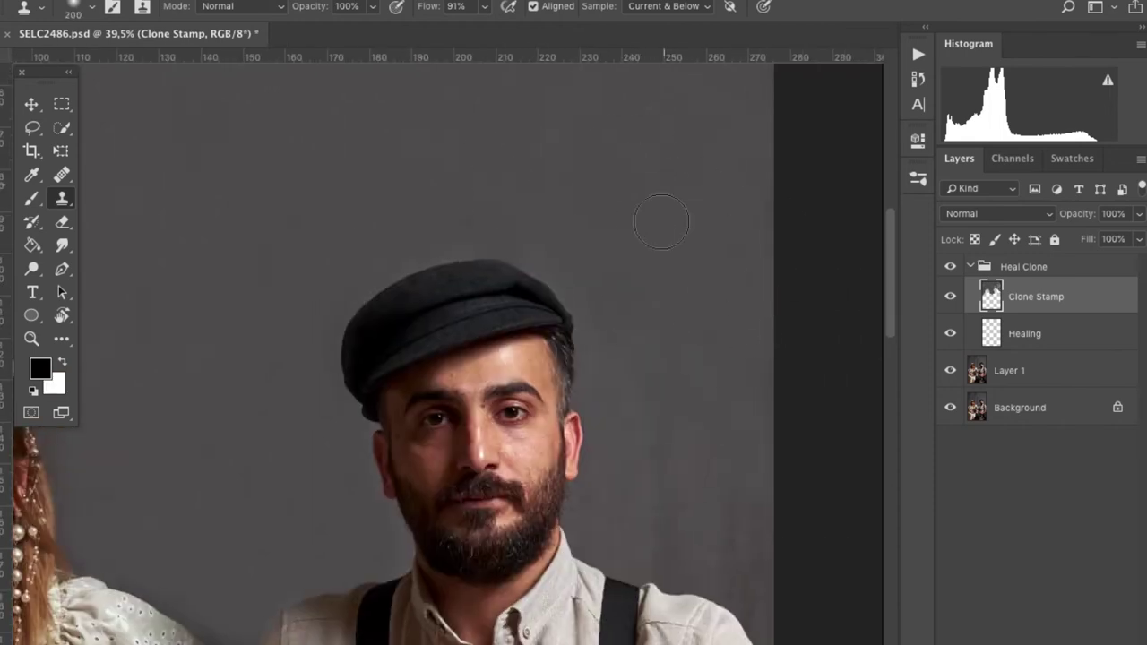
pyautogui.scroll(-3, 660, 310)
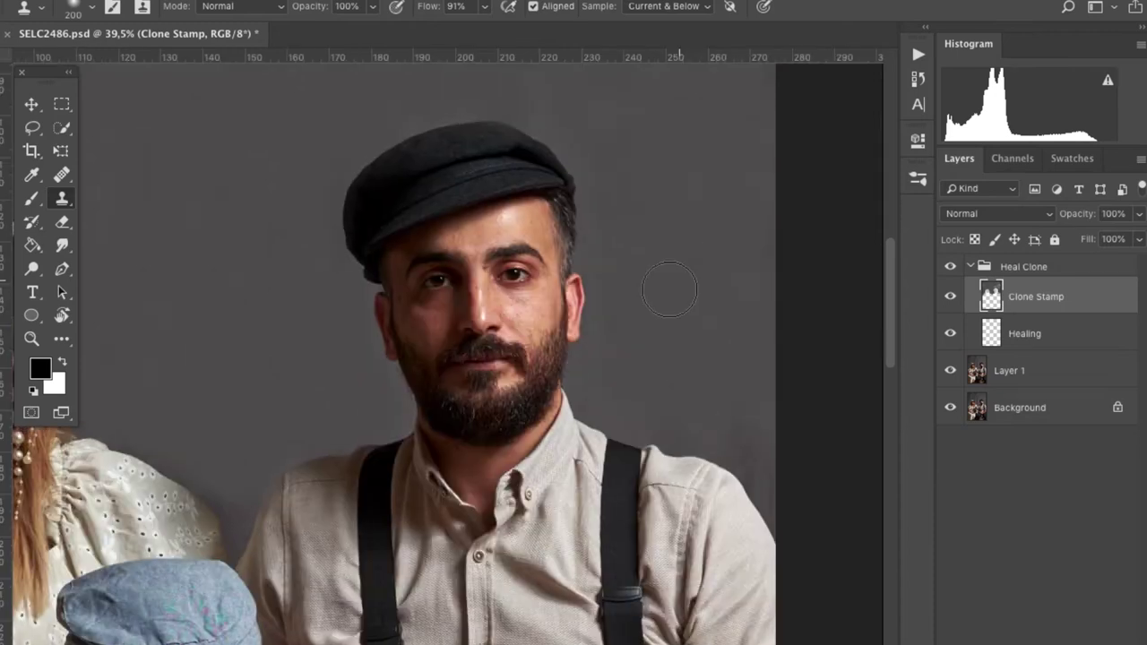
pyautogui.hscroll(-9, 740, 435)
pyautogui.hscroll(-4, 532, 383)
pyautogui.scroll(-3, 531, 382)
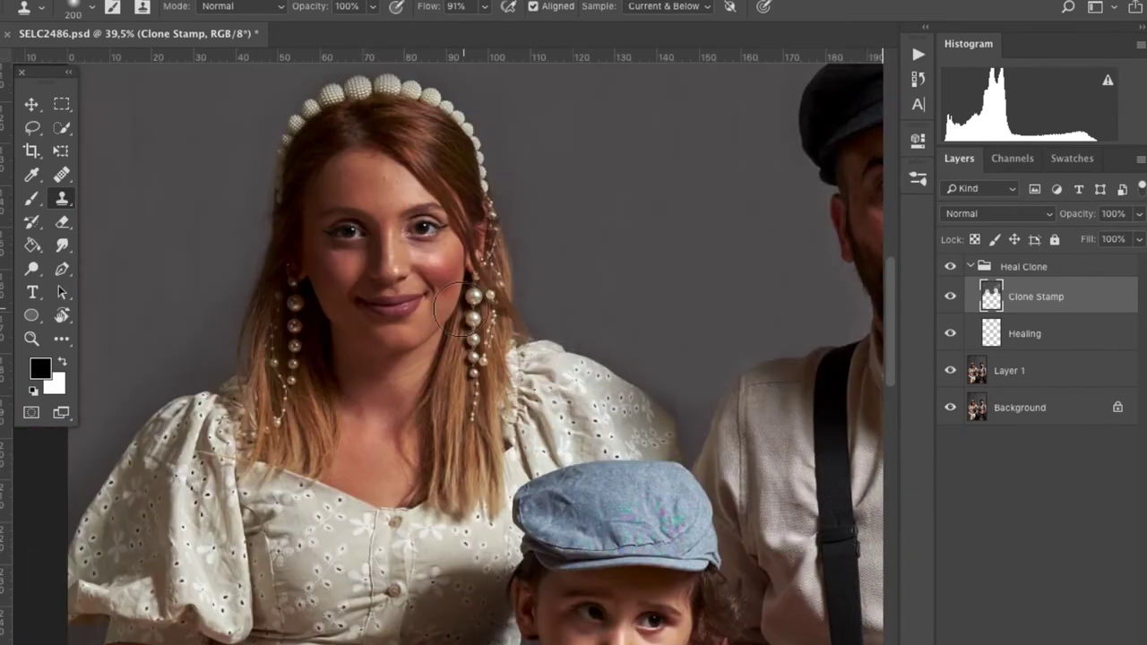
pyautogui.scroll(4, 566, 218)
pyautogui.scroll(2, 671, 358)
pyautogui.scroll(-4, 657, 484)
pyautogui.hscroll(1, 625, 389)
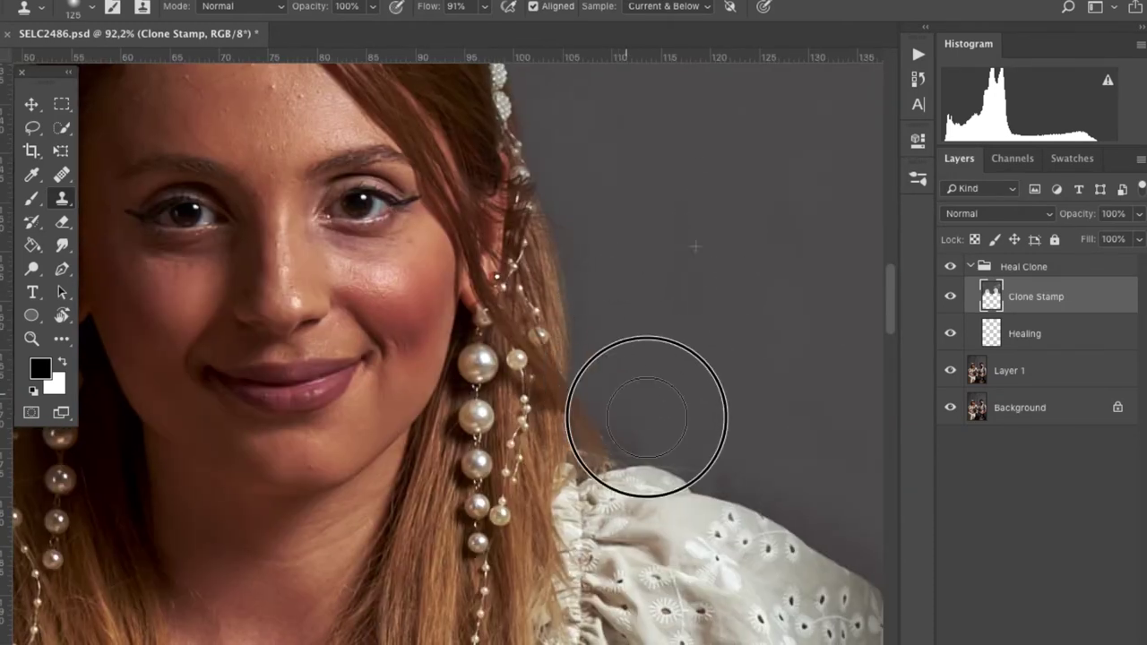
pyautogui.scroll(-2, 726, 379)
pyautogui.hscroll(4, 657, 389)
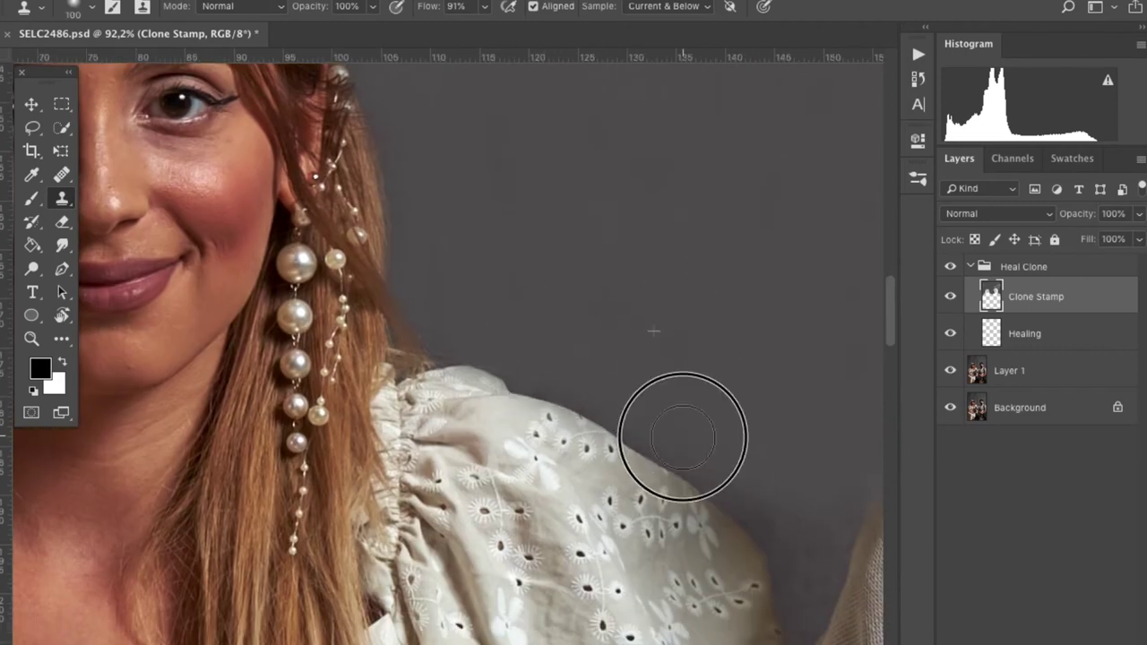
pyautogui.scroll(-3, 588, 233)
pyautogui.hscroll(4, 589, 233)
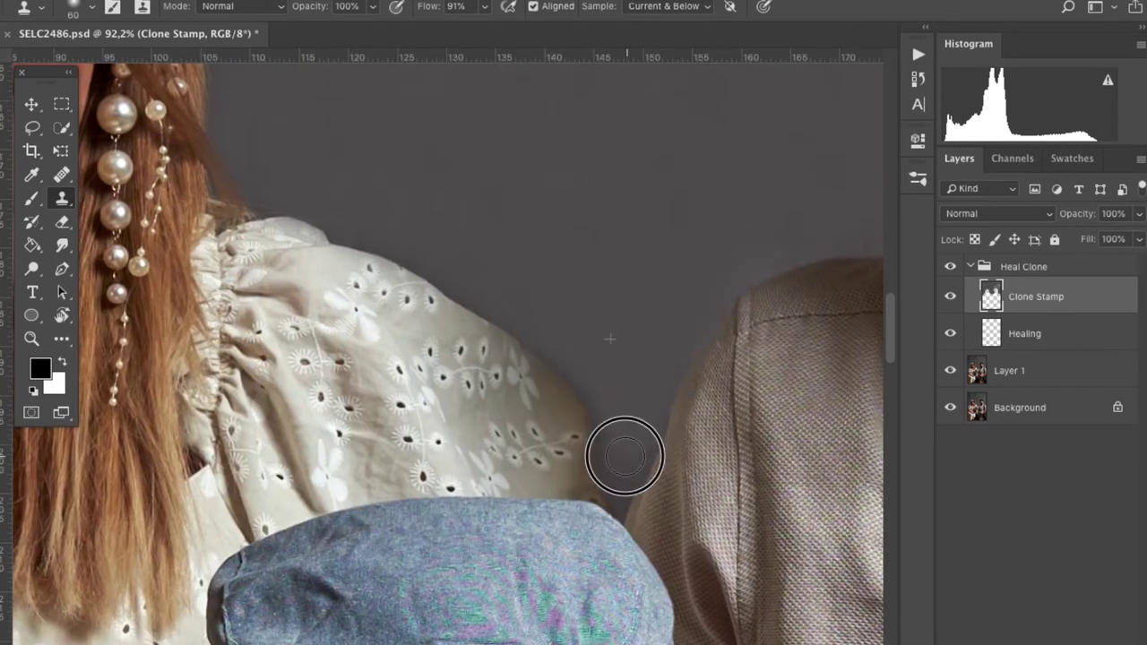
pyautogui.scroll(1, 628, 457)
pyautogui.scroll(3, 609, 439)
pyautogui.hscroll(4, 591, 431)
pyautogui.hscroll(7, 627, 375)
pyautogui.scroll(1, 551, 328)
pyautogui.scroll(-2, 618, 323)
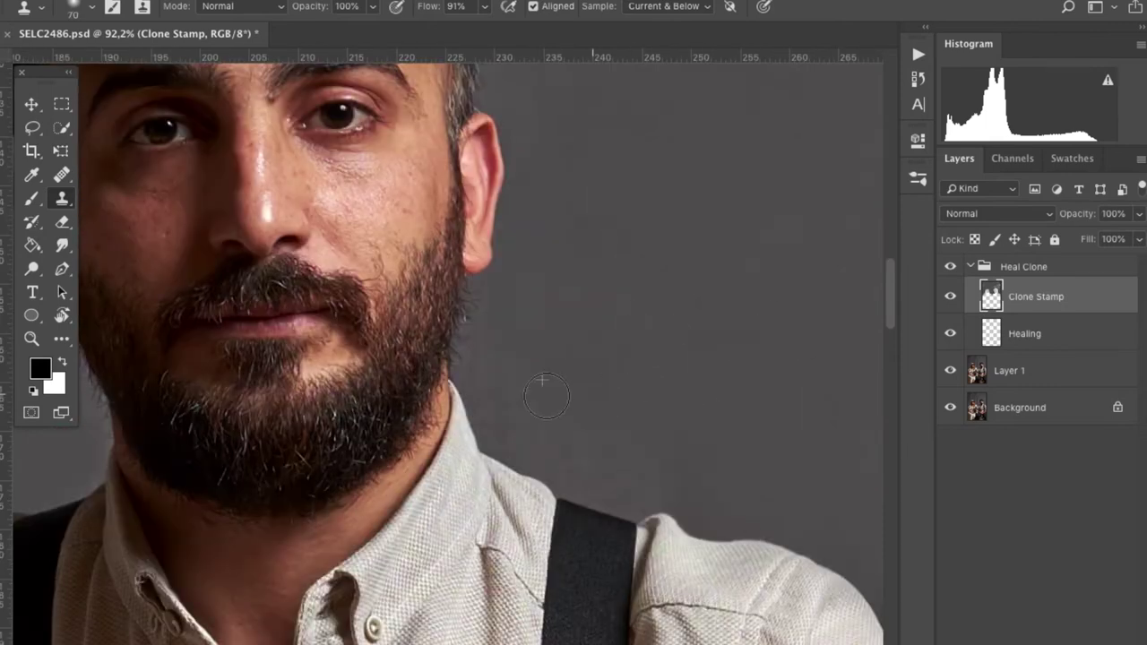
pyautogui.scroll(-1, 532, 417)
pyautogui.hscroll(3, 612, 279)
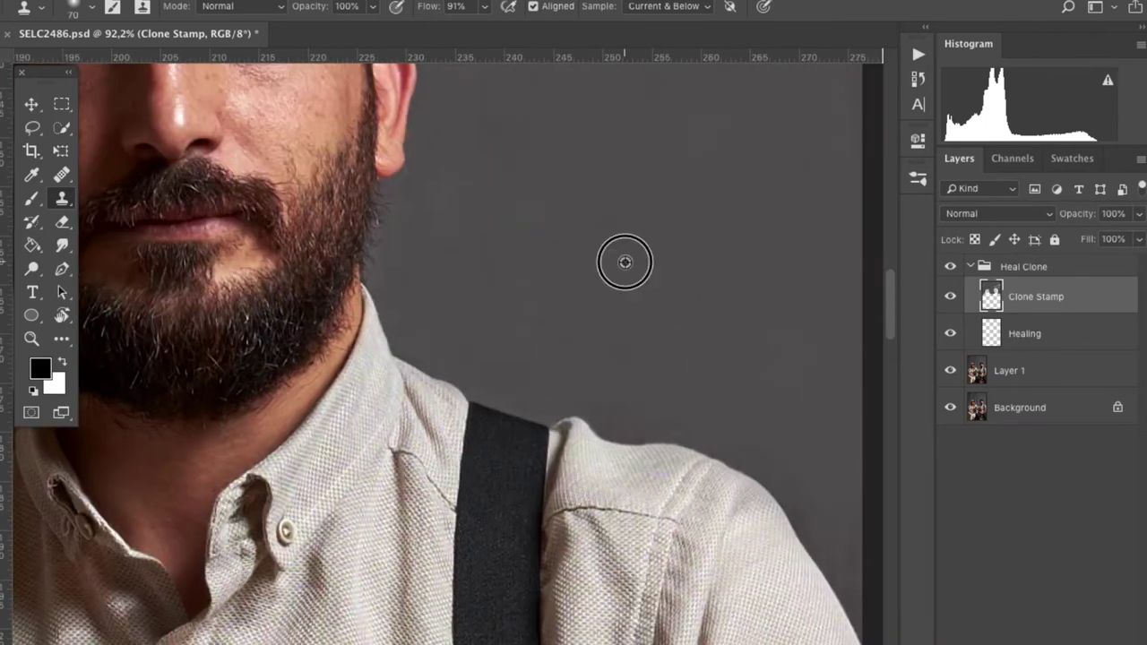
pyautogui.scroll(-2, 733, 394)
pyautogui.hscroll(2, 724, 440)
pyautogui.hscroll(-3, 681, 269)
pyautogui.scroll(-3, 627, 180)
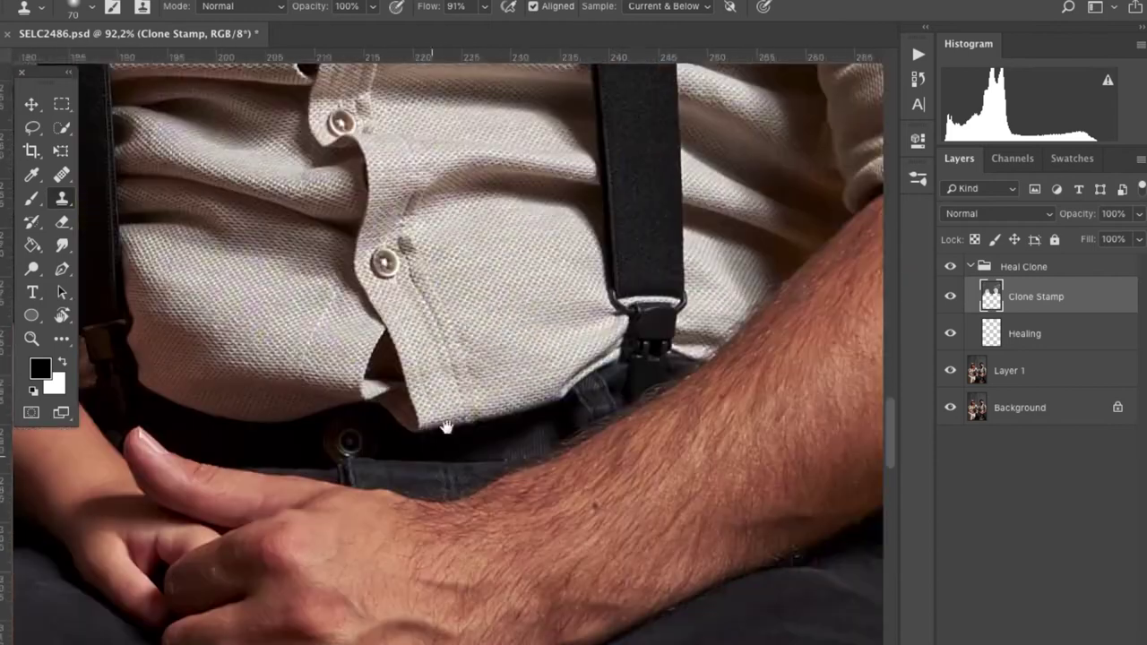
pyautogui.scroll(-4, 566, 415)
pyautogui.scroll(5, 520, 436)
# - Finish cloning the backdrop around the woman's shoulders, then select the Healing layer
pyautogui.hotkey('ctrl', 'r')
pyautogui.scroll(5, 415, 403)
pyautogui.scroll(5, 451, 361)
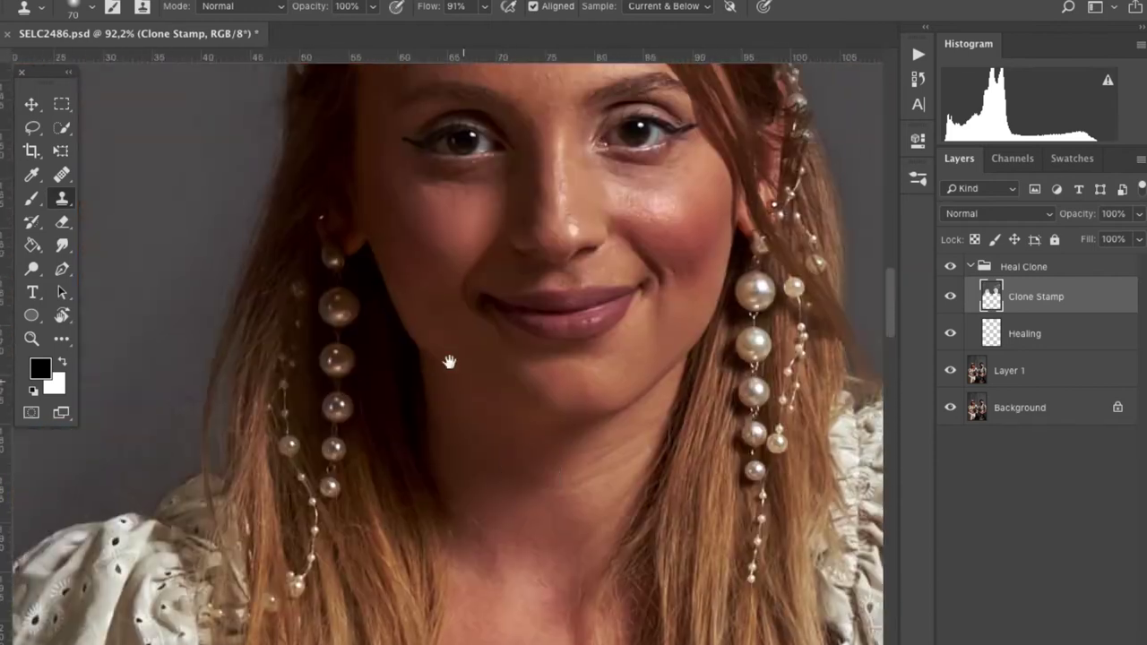
pyautogui.hscroll(-3, 351, 282)
pyautogui.scroll(-2, 314, 295)
pyautogui.hscroll(-1, 314, 296)
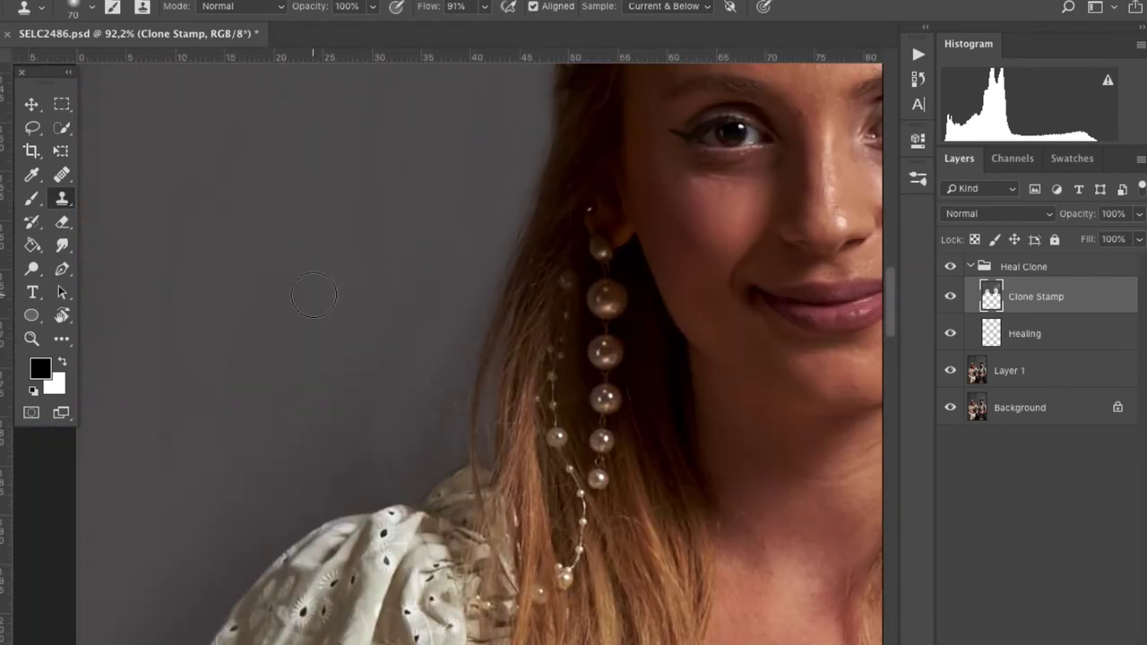
pyautogui.hotkey('ctrl', 'r')
pyautogui.scroll(-3, 440, 359)
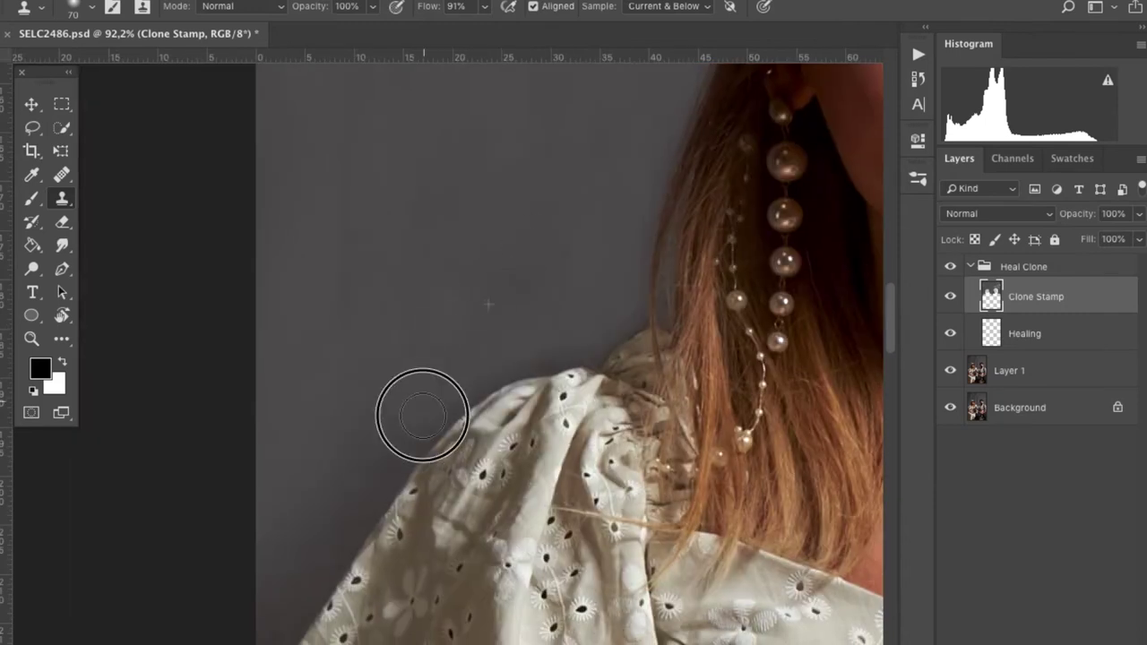
pyautogui.scroll(-2, 460, 376)
pyautogui.scroll(-3, 484, 386)
pyautogui.hotkey('ctrl', 'r')
pyautogui.scroll(2, 453, 269)
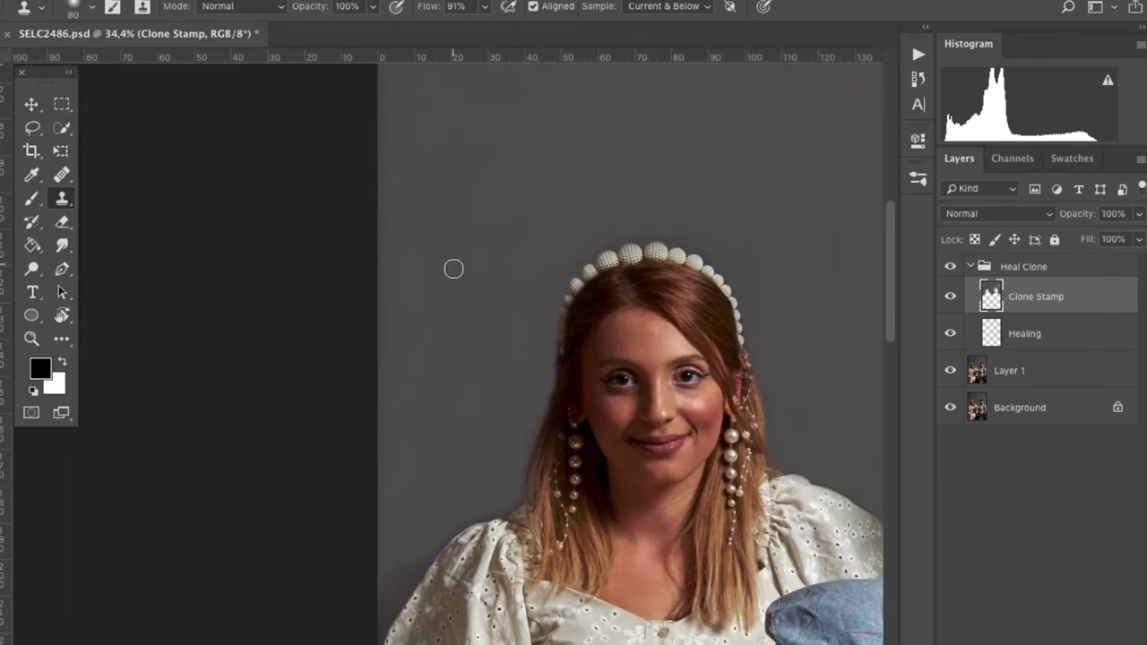
pyautogui.scroll(-1, 478, 274)
pyautogui.scroll(-3, 472, 302)
pyautogui.scroll(3, 568, 371)
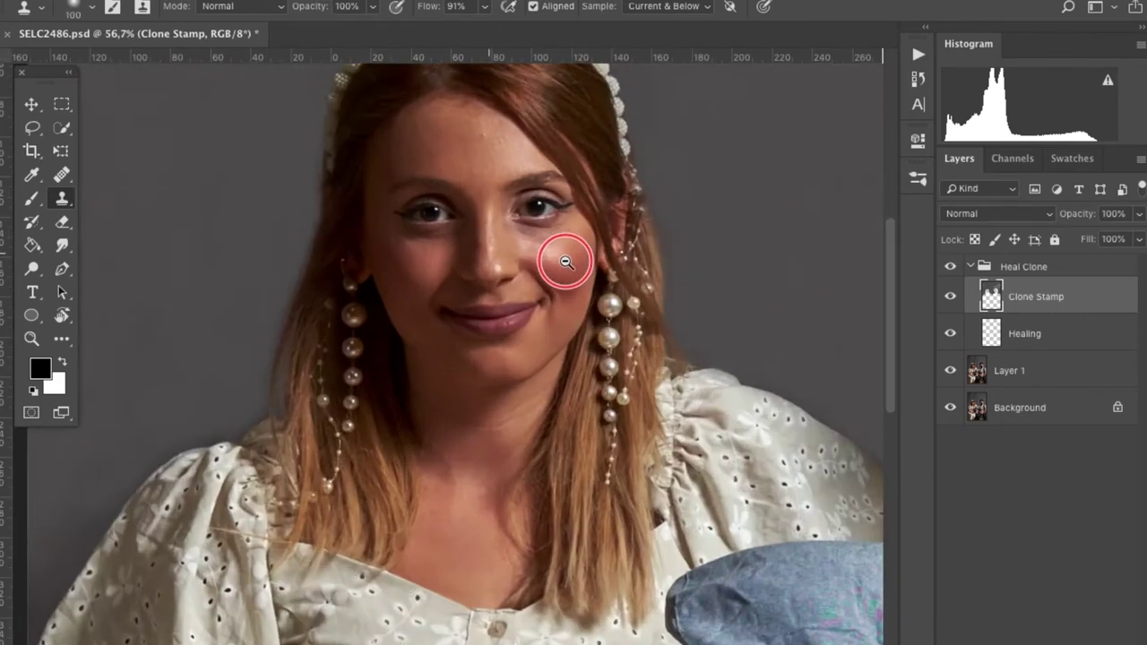
pyautogui.scroll(3, 563, 257)
pyautogui.click(1024, 333)
# - With the Healing Brush on the Healing layer, inspect the faces for spots to repair
pyautogui.click(62, 175)
pyautogui.scroll(2, 595, 328)
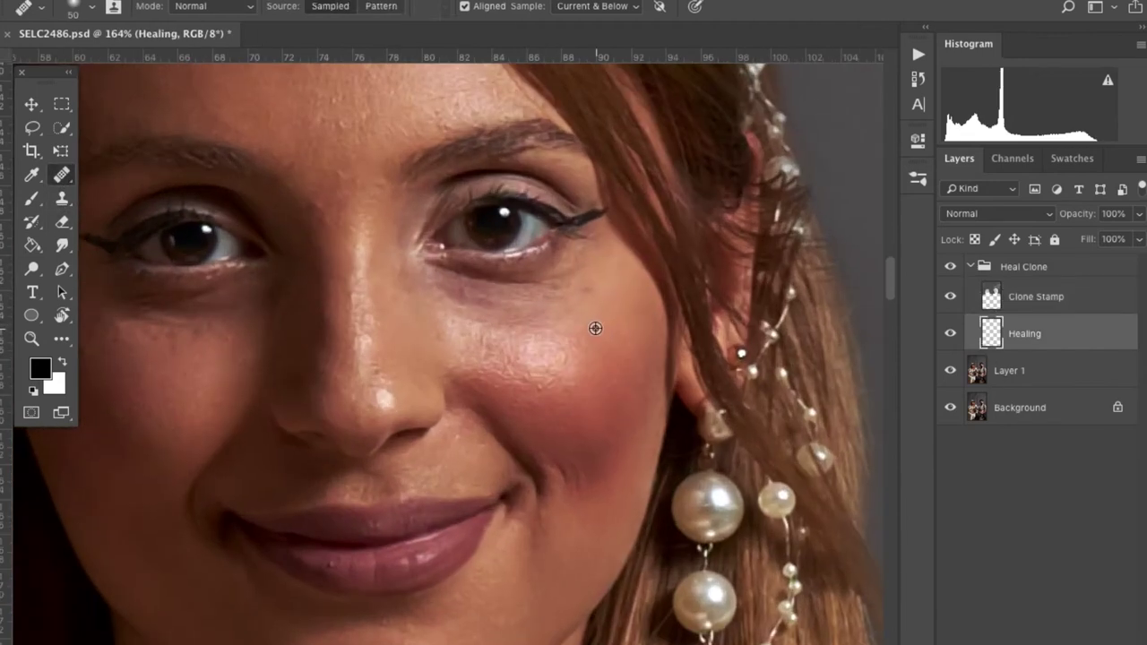
pyautogui.hscroll(-2, 537, 314)
pyautogui.hscroll(-5, 475, 376)
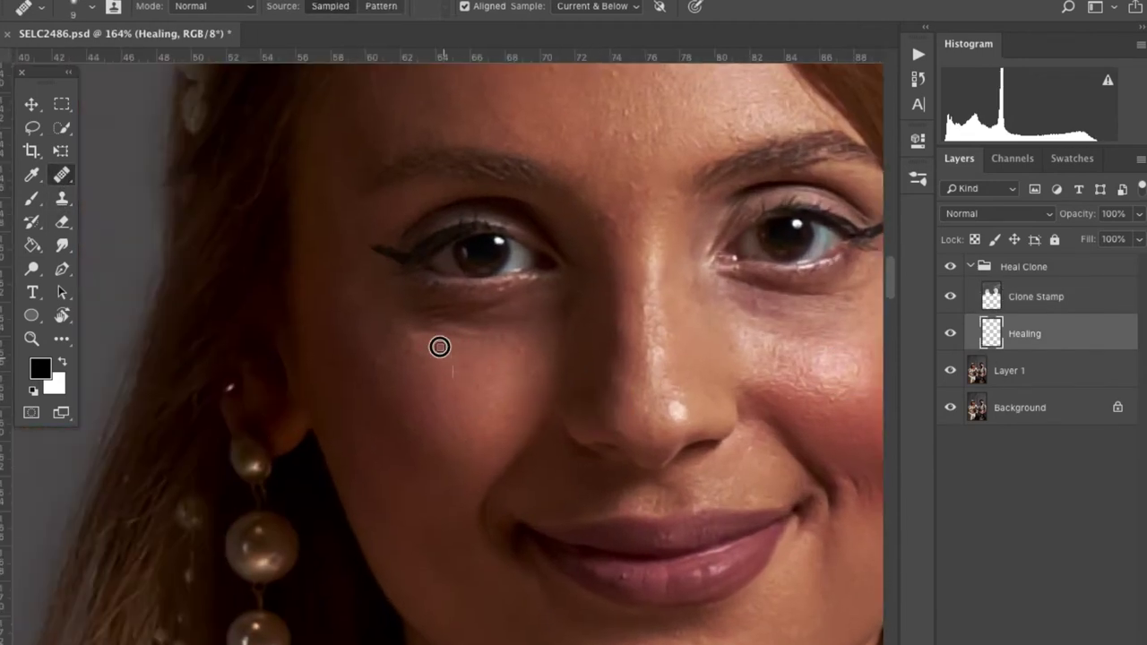
pyautogui.scroll(1, 471, 403)
pyautogui.scroll(4, 465, 449)
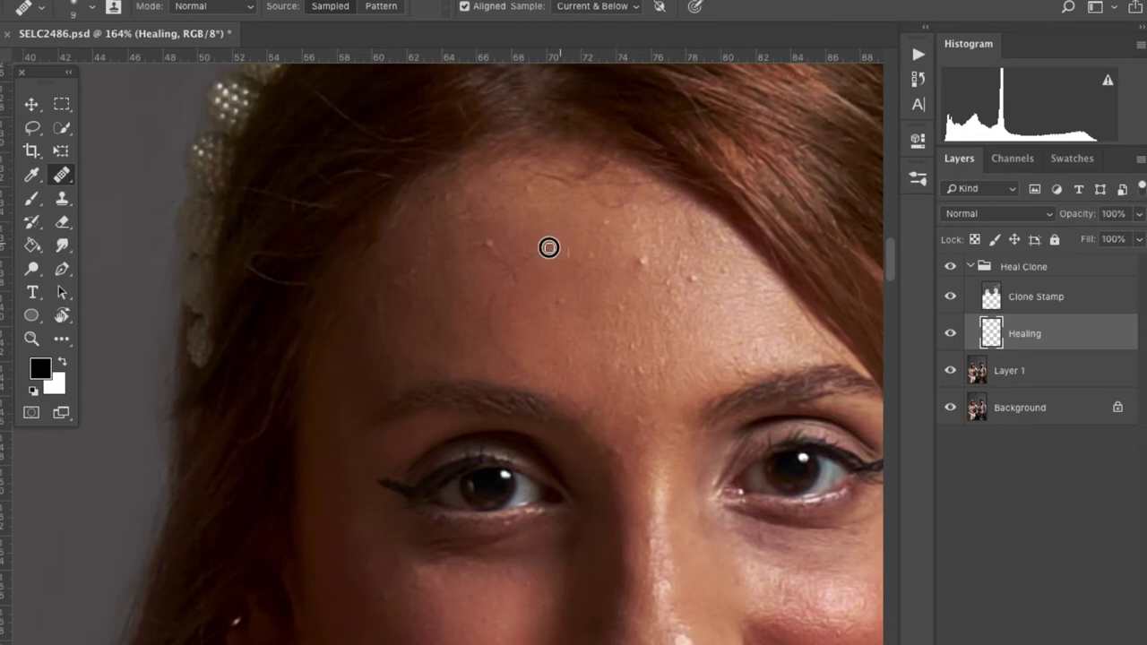
pyautogui.scroll(2, 524, 345)
pyautogui.hscroll(-1, 529, 327)
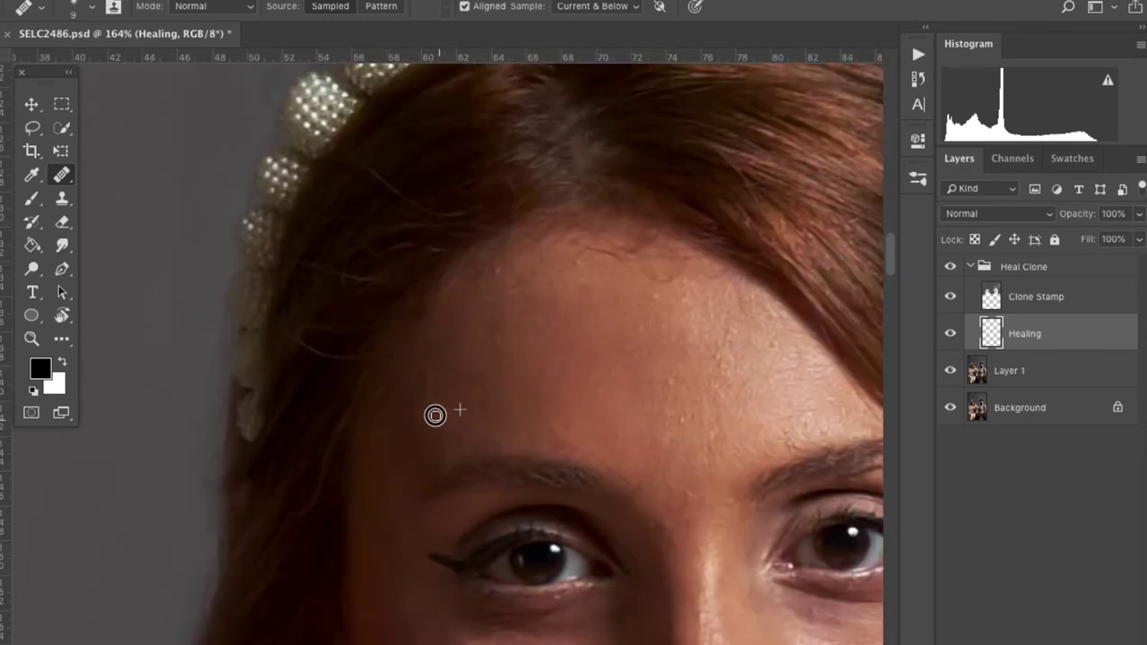
pyautogui.hscroll(2, 435, 415)
pyautogui.scroll(1, 517, 371)
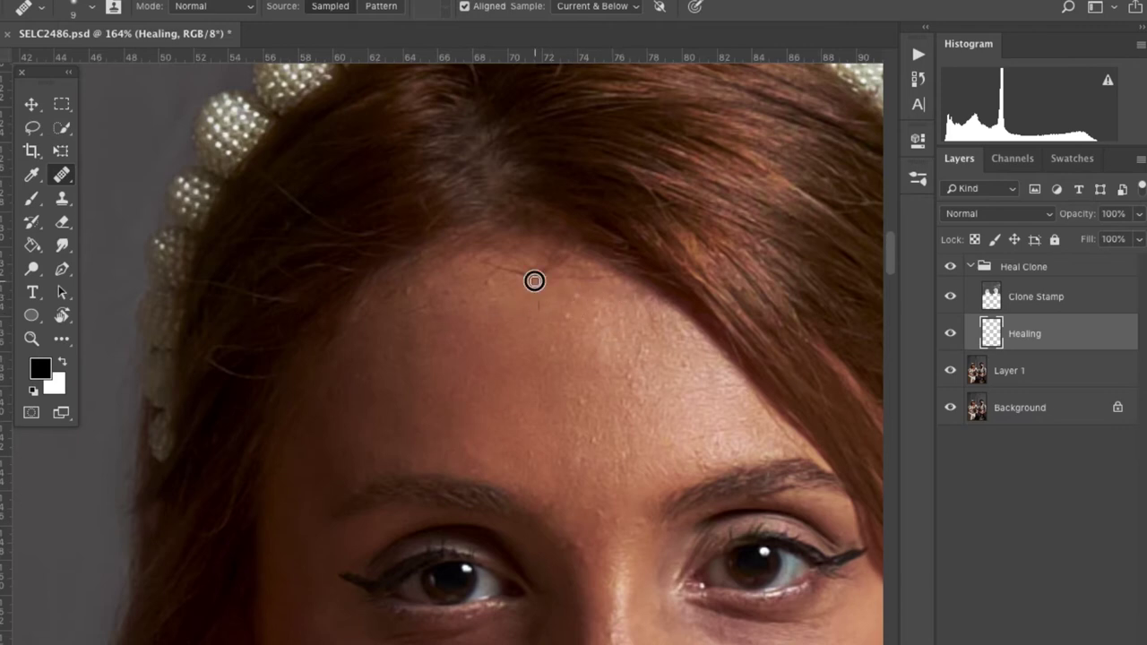
pyautogui.scroll(-5, 504, 296)
pyautogui.hscroll(-3, 475, 291)
pyautogui.scroll(-2, 440, 287)
pyautogui.scroll(2, 451, 333)
pyautogui.hscroll(-2, 430, 305)
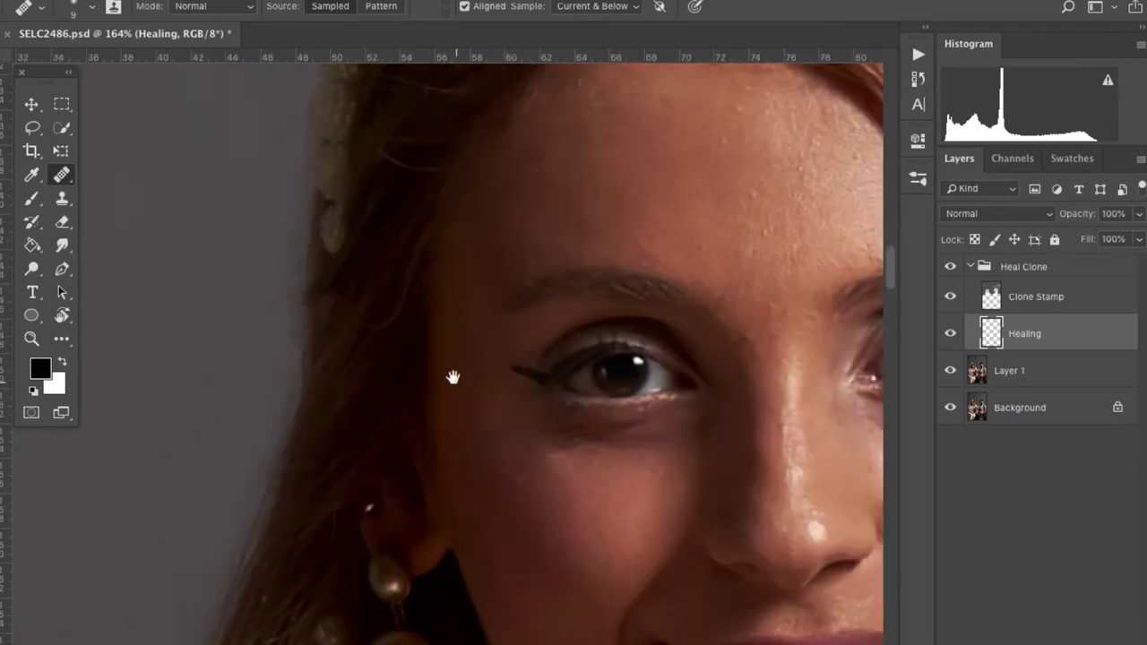
pyautogui.scroll(-5, 478, 333)
pyautogui.hscroll(2, 478, 332)
pyautogui.hscroll(3, 530, 356)
pyautogui.scroll(4, 513, 369)
pyautogui.hscroll(2, 512, 368)
pyautogui.hotkey('ctrl', 'r')
pyautogui.scroll(2, 502, 354)
pyautogui.hscroll(-2, 498, 345)
pyautogui.hscroll(-1, 487, 338)
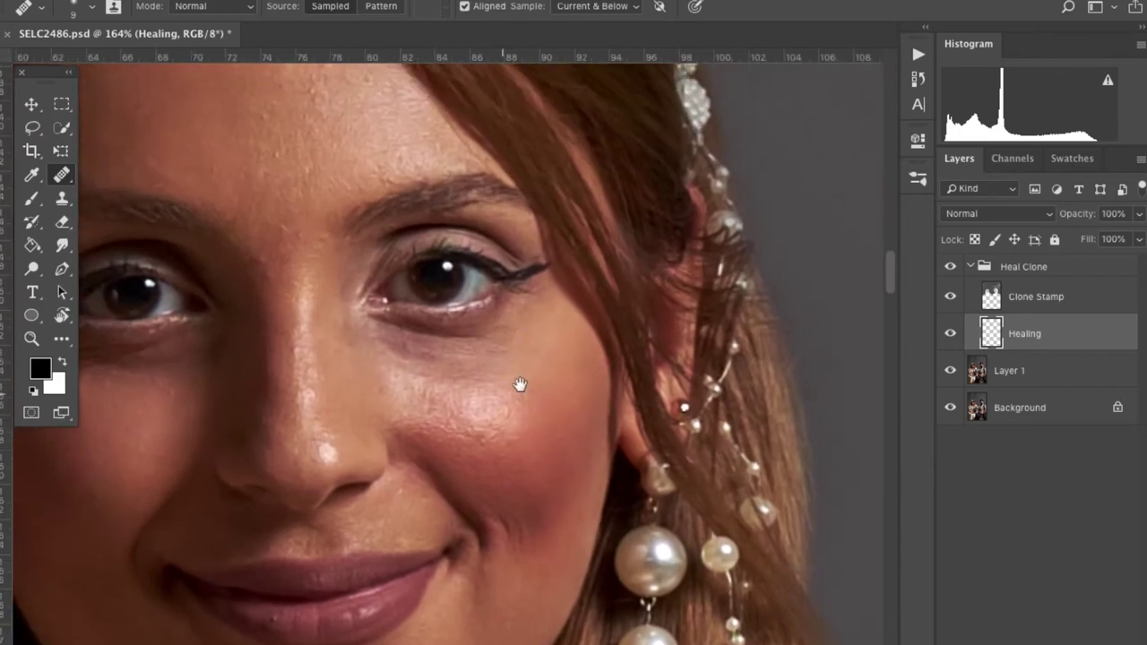
pyautogui.scroll(5, 448, 392)
pyautogui.scroll(3, 448, 392)
pyautogui.hscroll(5, 543, 520)
pyautogui.scroll(-2, 543, 520)
pyautogui.hotkey('ctrl', 'r')
pyautogui.scroll(-5, 543, 448)
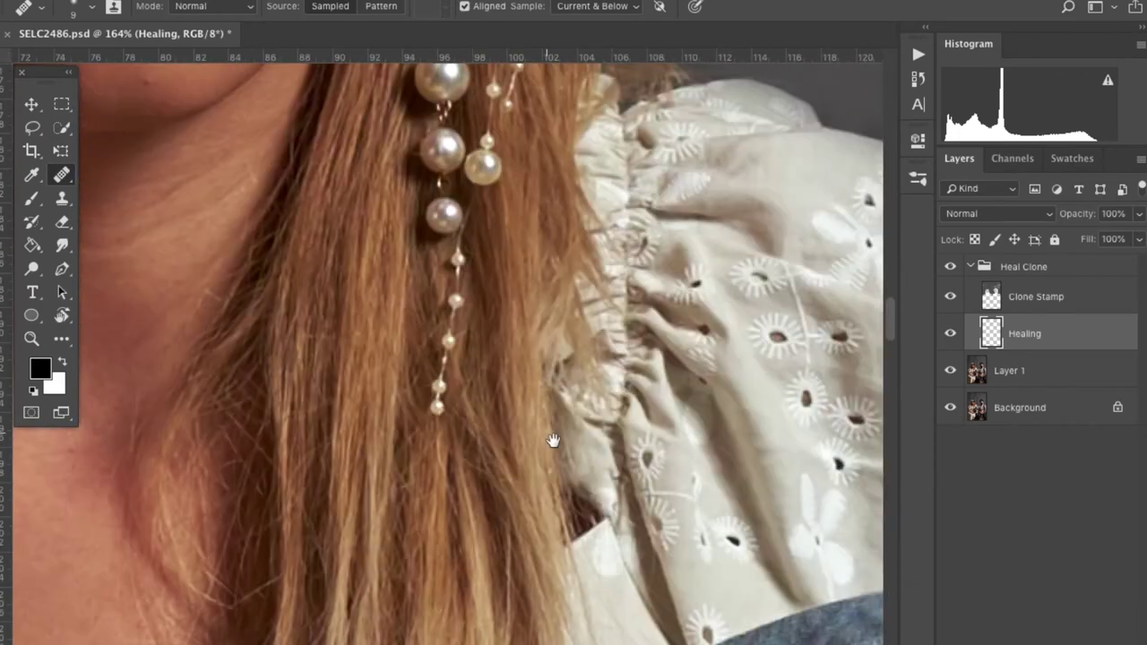
pyautogui.scroll(-5, 579, 317)
pyautogui.scroll(-4, 655, 397)
# - Pan across the remaining faces to check the healing repairs
pyautogui.scroll(-5, 518, 412)
pyautogui.hscroll(5, 374, 384)
pyautogui.scroll(2, 374, 385)
pyautogui.scroll(1, 433, 294)
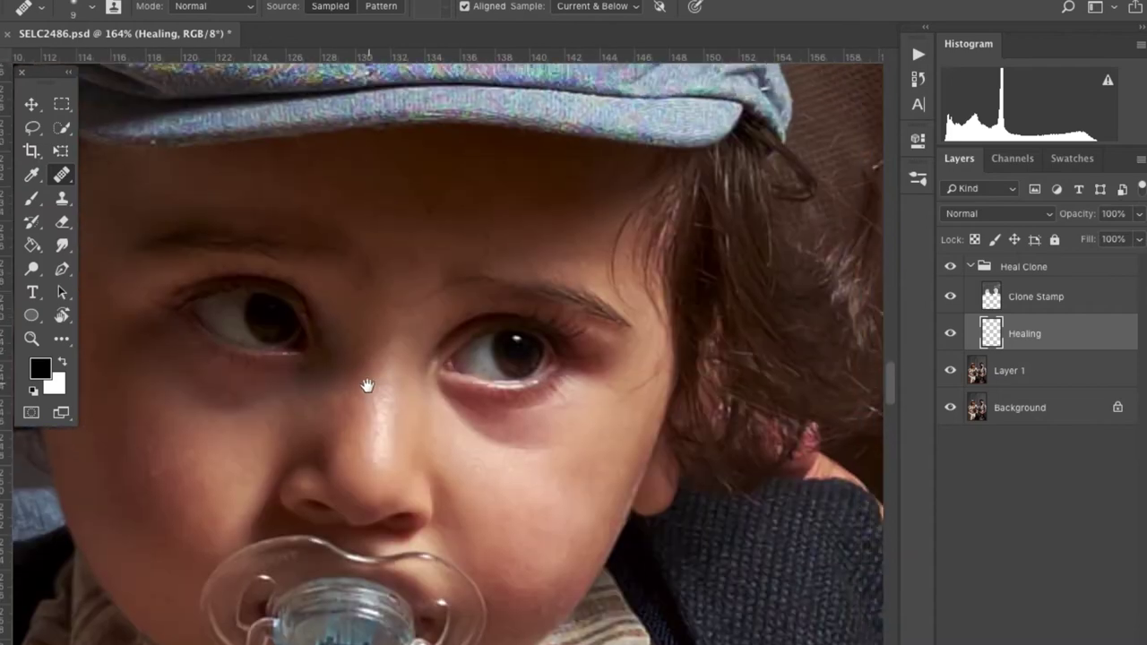
pyautogui.hotkey('ctrl', 'r')
pyautogui.hscroll(2, 516, 388)
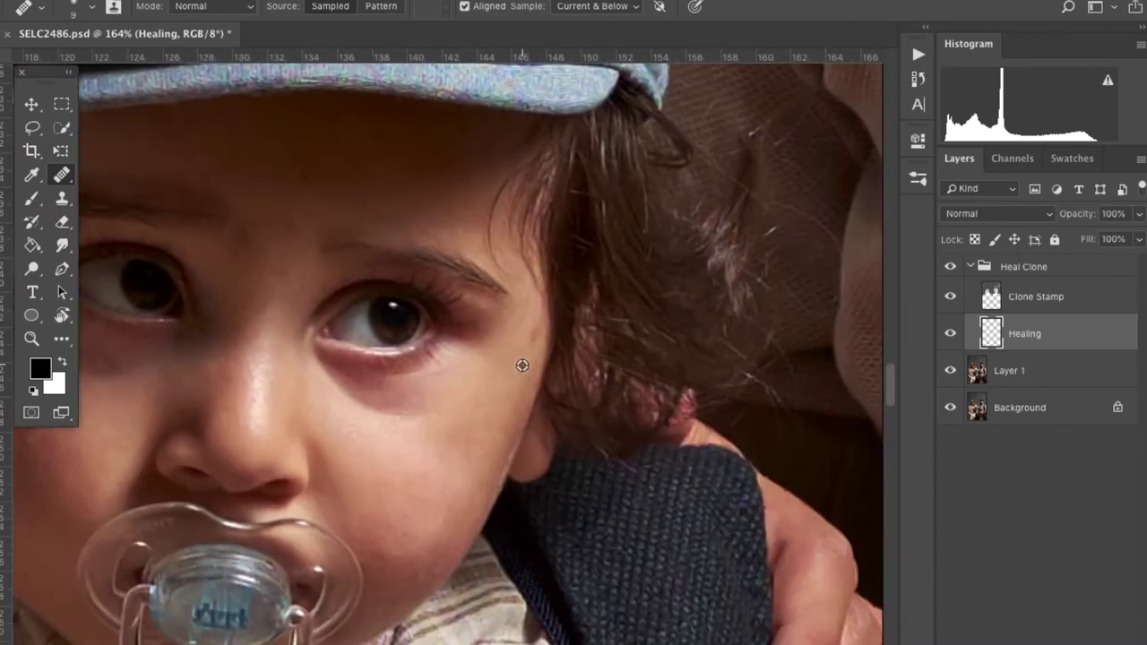
pyautogui.scroll(-1, 525, 352)
pyautogui.hscroll(-5, 397, 333)
pyautogui.scroll(-3, 397, 333)
pyautogui.hscroll(-1, 397, 332)
pyautogui.hscroll(5, 550, 385)
pyautogui.scroll(5, 549, 385)
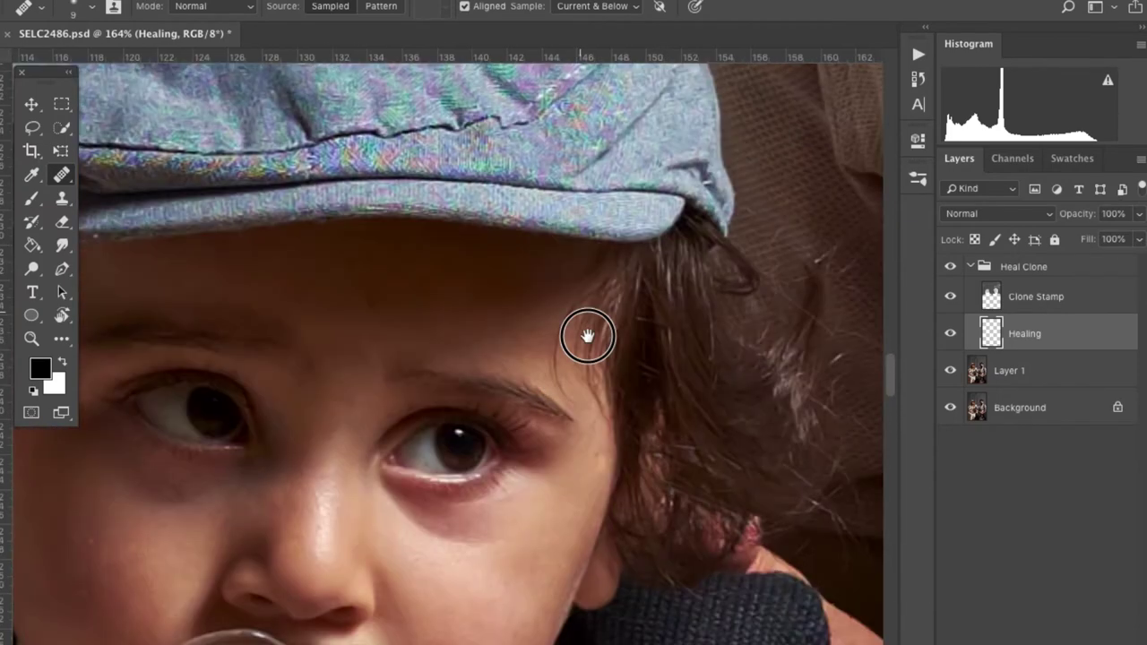
pyautogui.hscroll(4, 548, 385)
pyautogui.scroll(4, 533, 389)
pyautogui.hscroll(5, 532, 388)
pyautogui.scroll(5, 515, 417)
pyautogui.scroll(1, 632, 272)
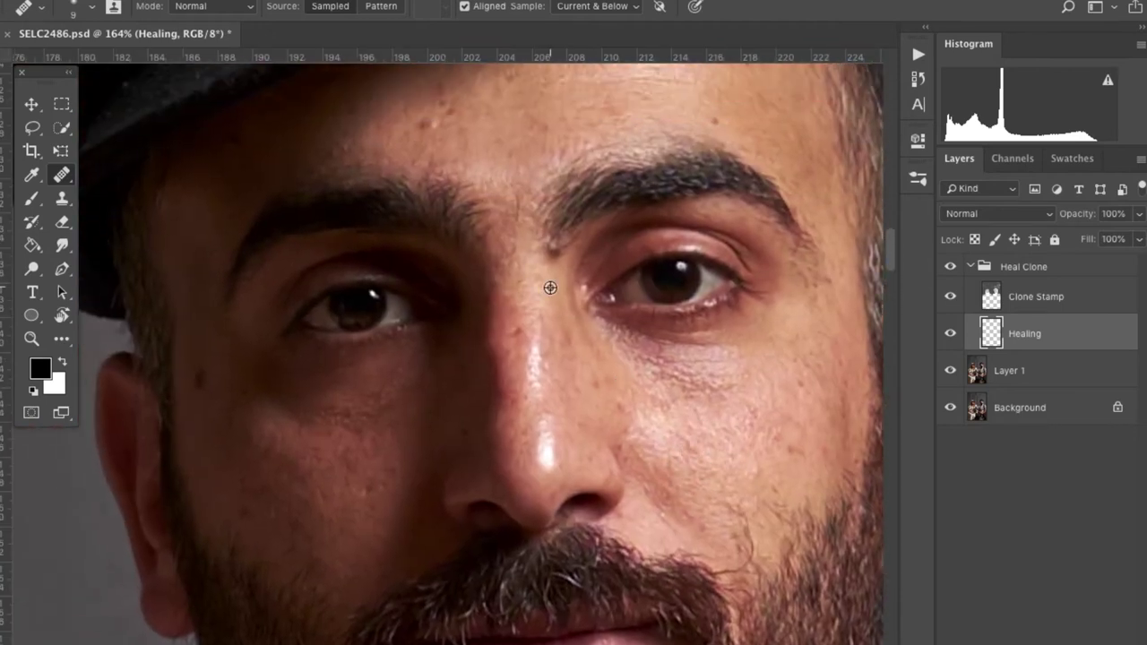
pyautogui.scroll(4, 537, 251)
pyautogui.hscroll(-5, 538, 251)
pyautogui.hscroll(5, 628, 211)
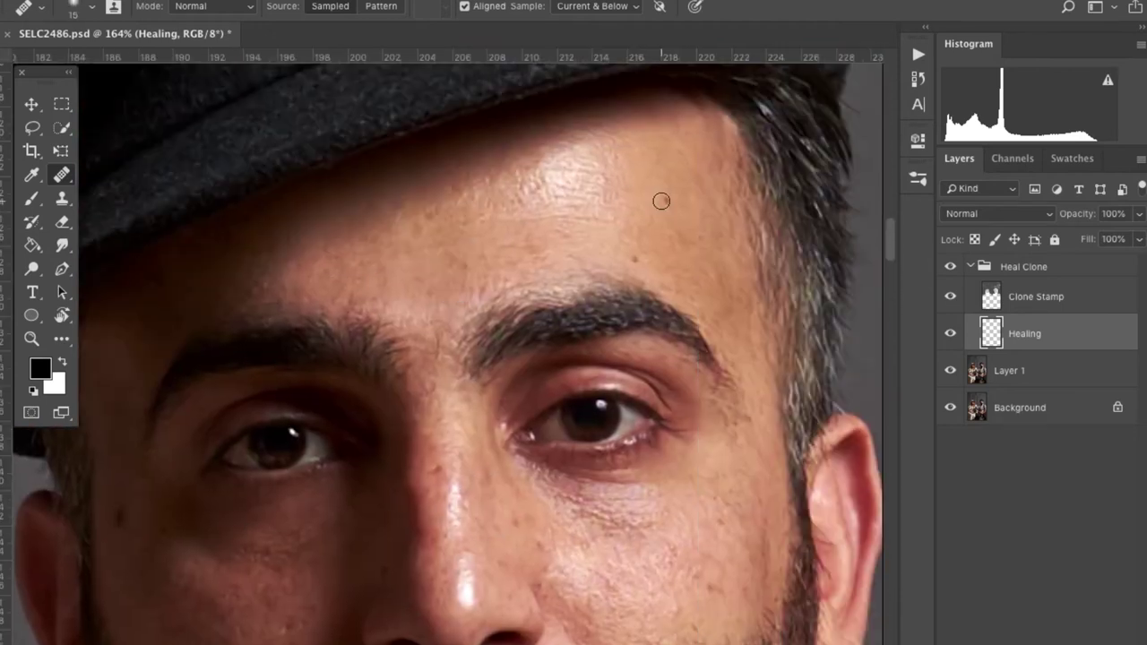
pyautogui.scroll(-1, 708, 220)
pyautogui.scroll(-3, 628, 269)
pyautogui.hscroll(-5, 392, 315)
pyautogui.hscroll(5, 392, 315)
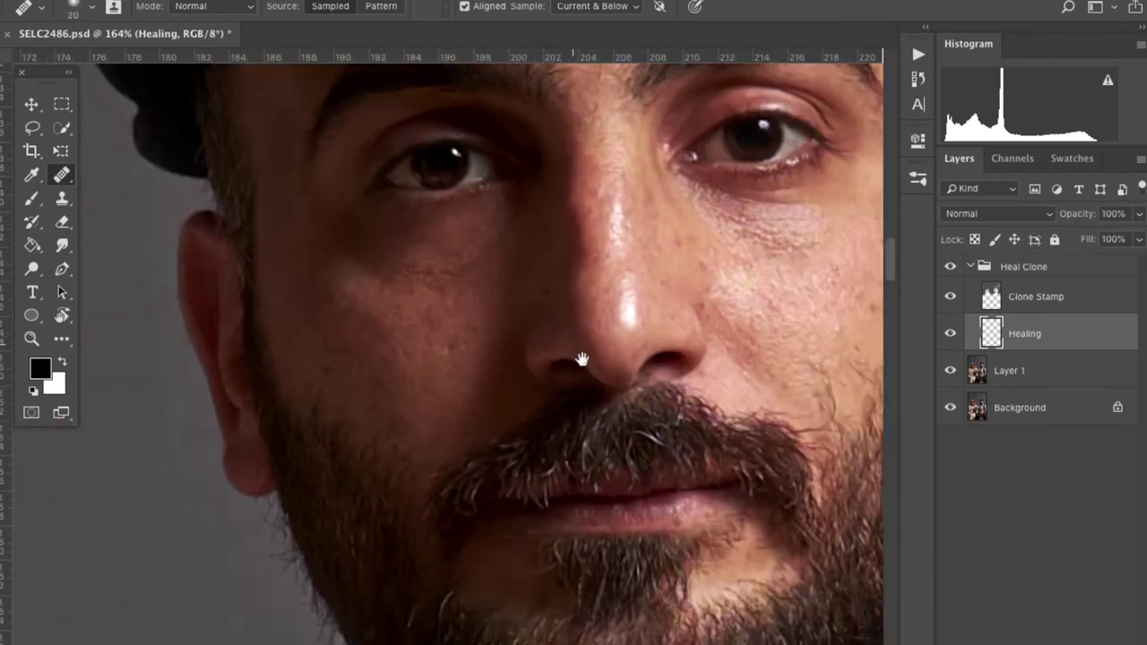
pyautogui.scroll(5, 632, 325)
pyautogui.scroll(-7, 627, 442)
pyautogui.scroll(-6, 574, 427)
pyautogui.scroll(-10, 397, 466)
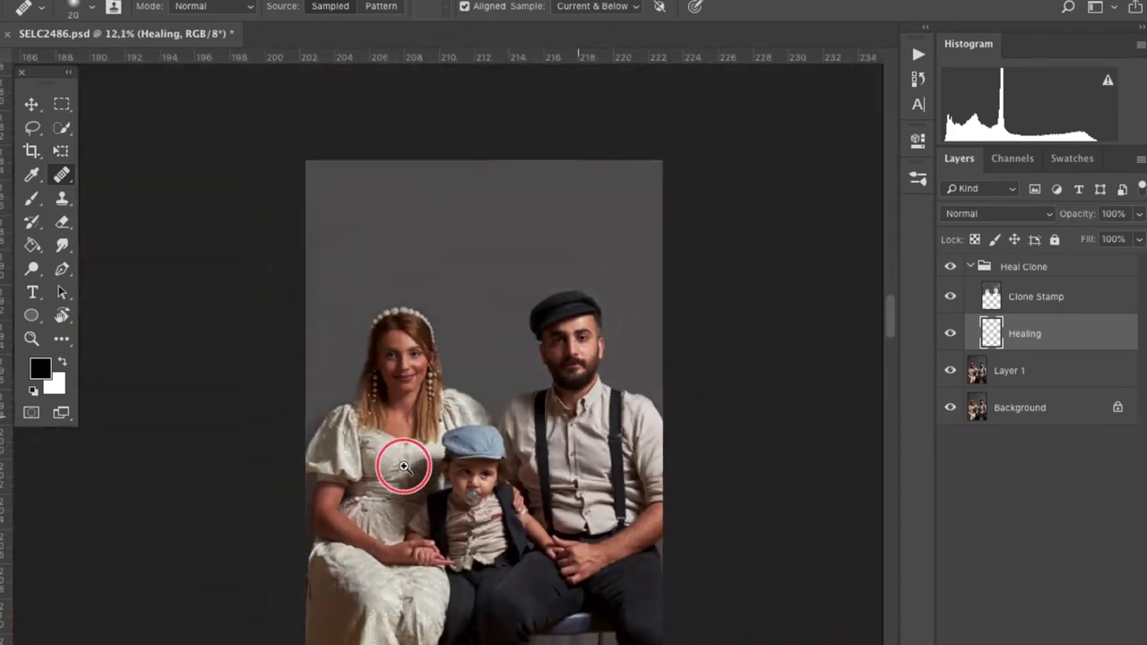
pyautogui.scroll(2, 594, 404)
pyautogui.scroll(3, 594, 404)
pyautogui.scroll(-2, 594, 404)
# - Merge the Heal Clone group and Layer 1 into one layer, then launch Imagenomic Portraiture
pyautogui.click(972, 267)
pyautogui.click(917, 54)
pyautogui.keyDown('shift'); pyautogui.click(1009, 297); pyautogui.keyUp('shift')
pyautogui.hotkey('ctrl', 'e')
pyautogui.click(376, 2)
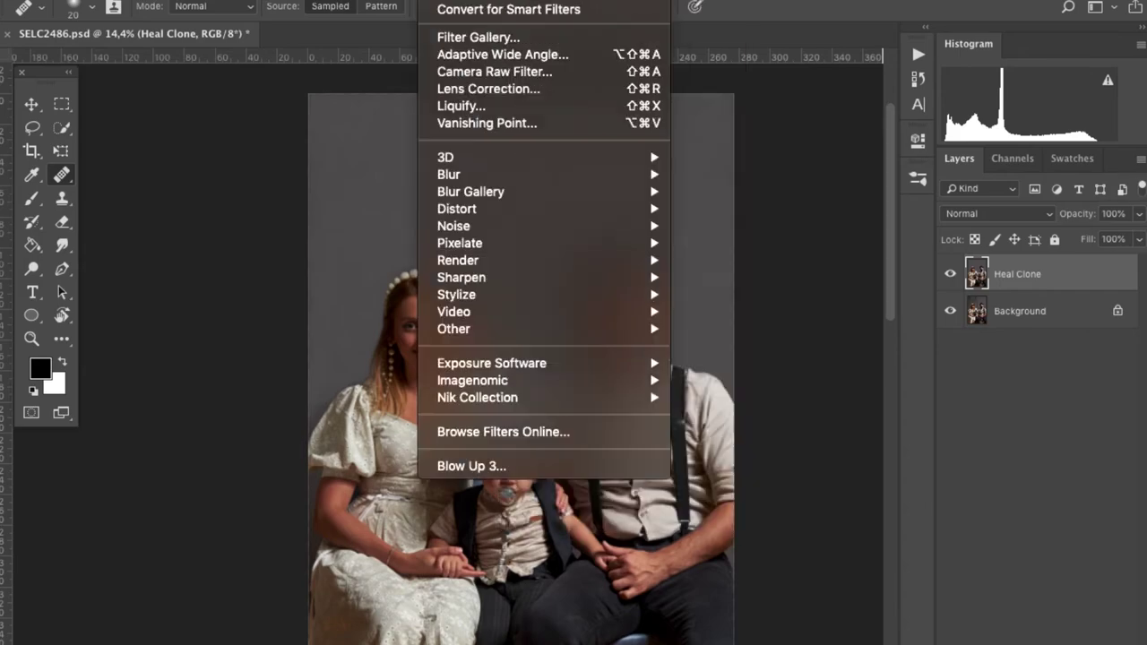
pyautogui.click(734, 378)
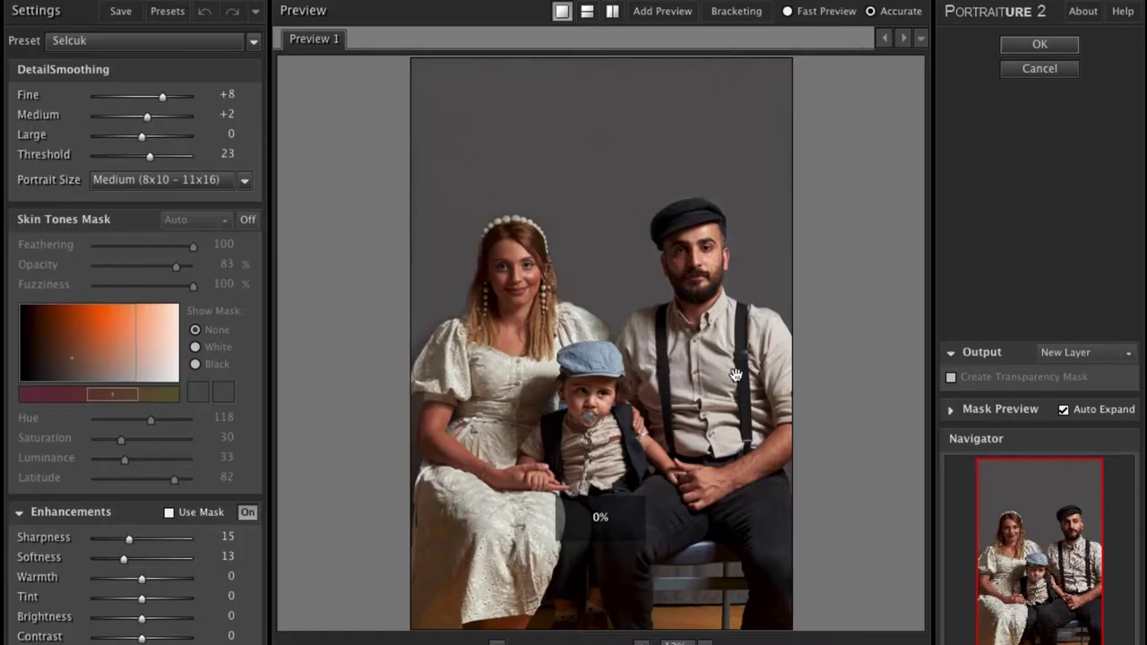
# - Apply Portraiture's Selcuk smoothing as a new Heal Clone copy layer and add a layer mask
pyautogui.click(518, 319)
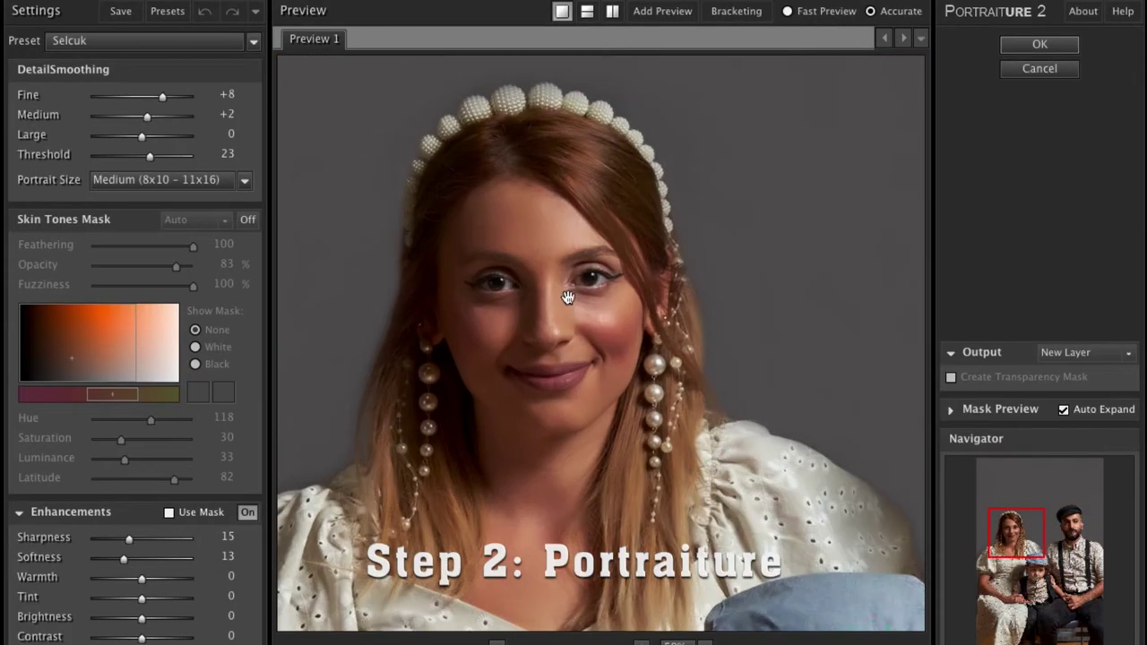
pyautogui.click(1039, 45)
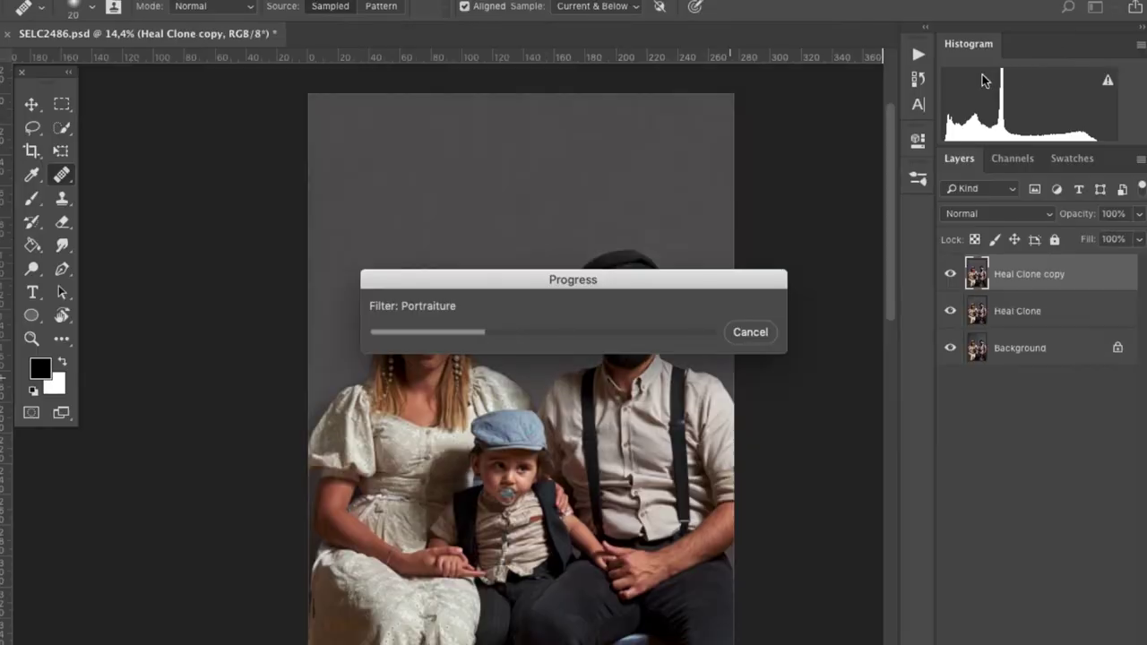
pyautogui.click(1006, 273)
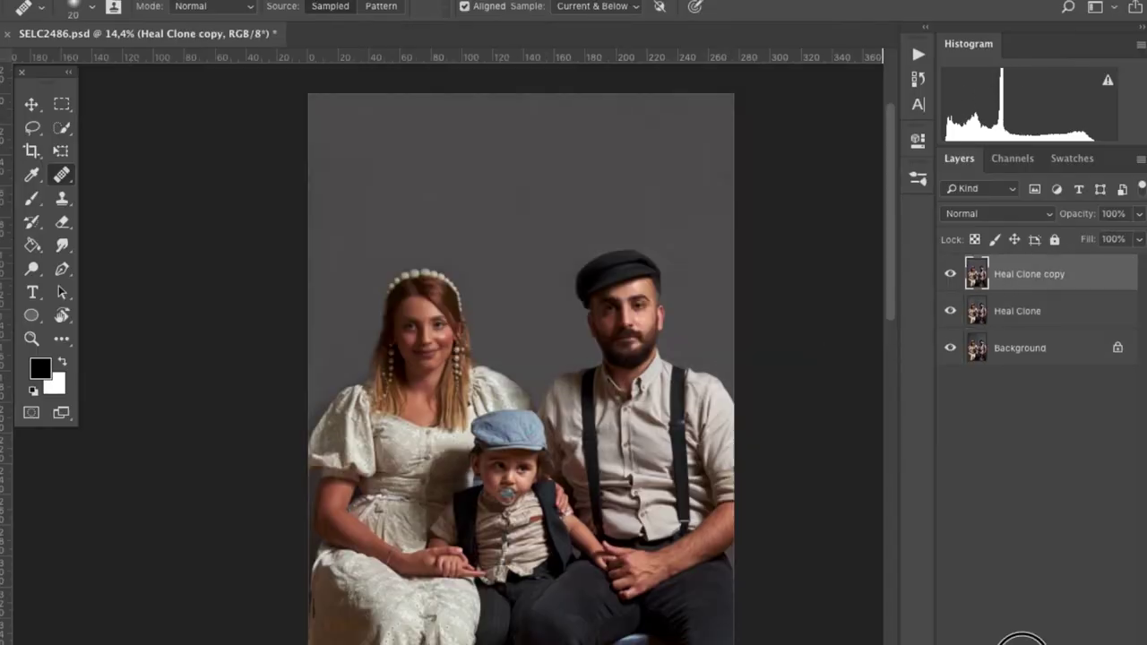
pyautogui.click(1021, 638)
# - Paint white on the Heal Clone copy mask over the woman's and baby's skin, then check the red overlay
pyautogui.click(28, 196)
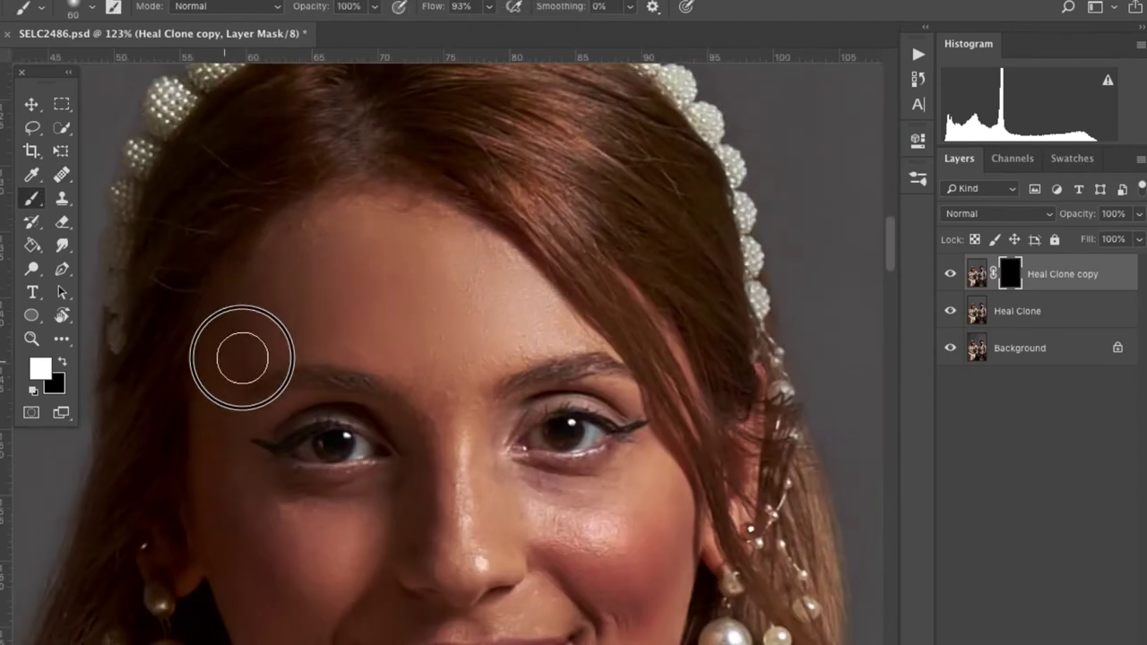
pyautogui.scroll(-5, 538, 334)
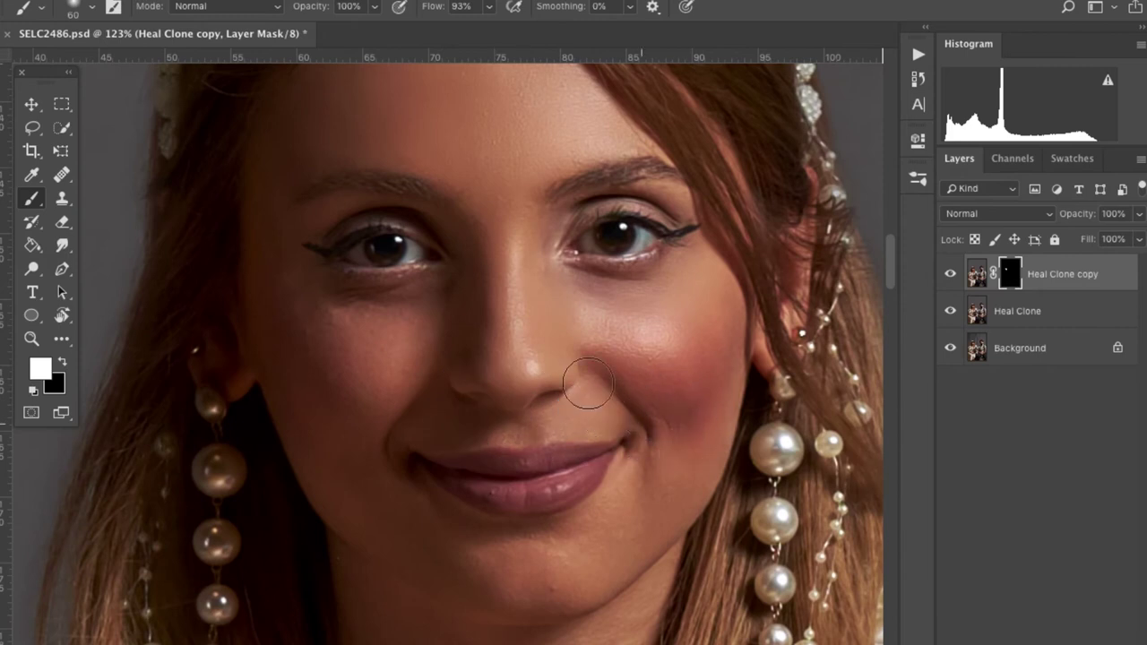
pyautogui.click(274, 239)
pyautogui.scroll(-5, 385, 281)
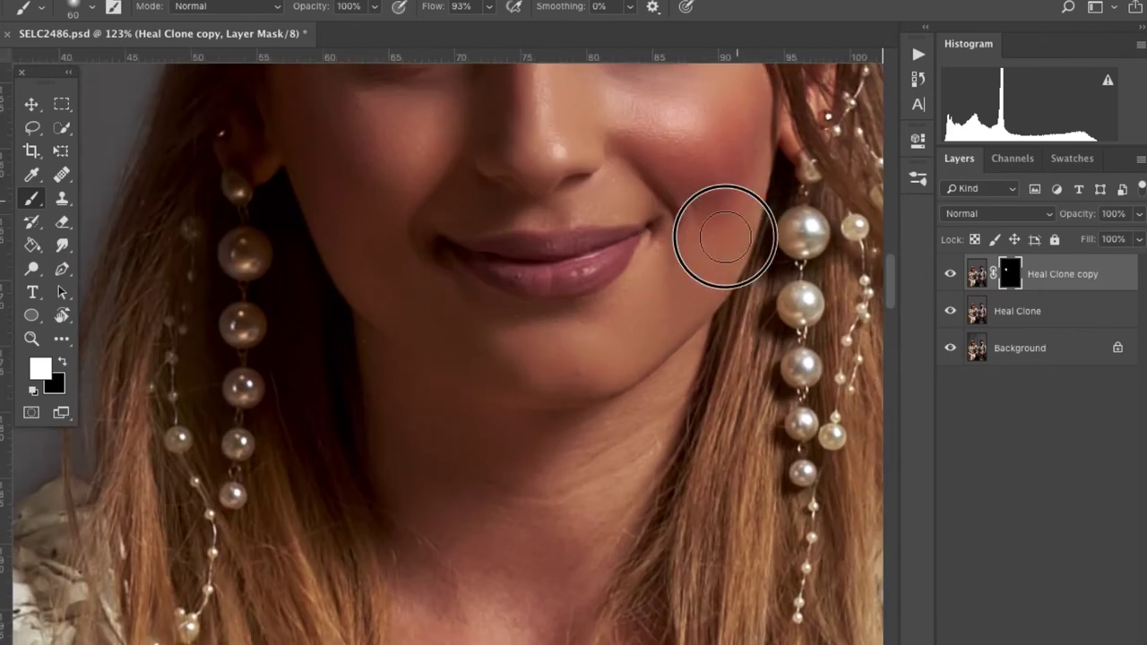
pyautogui.scroll(-3, 413, 305)
pyautogui.scroll(-5, 494, 448)
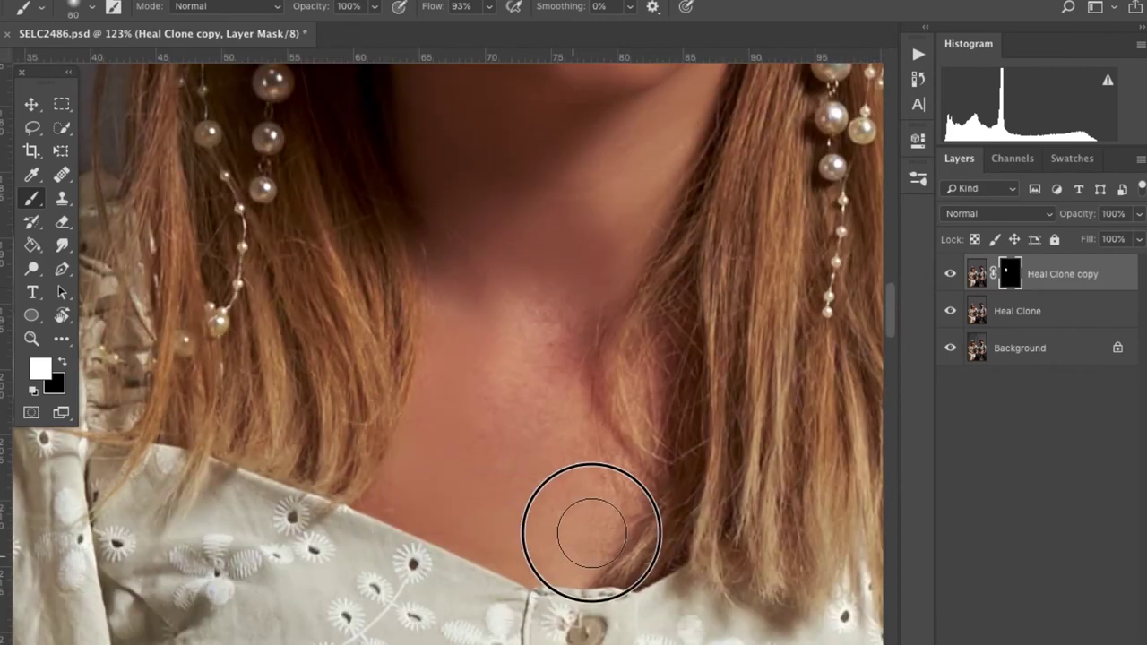
pyautogui.moveTo(537, 363); pyautogui.dragTo(323, 273)
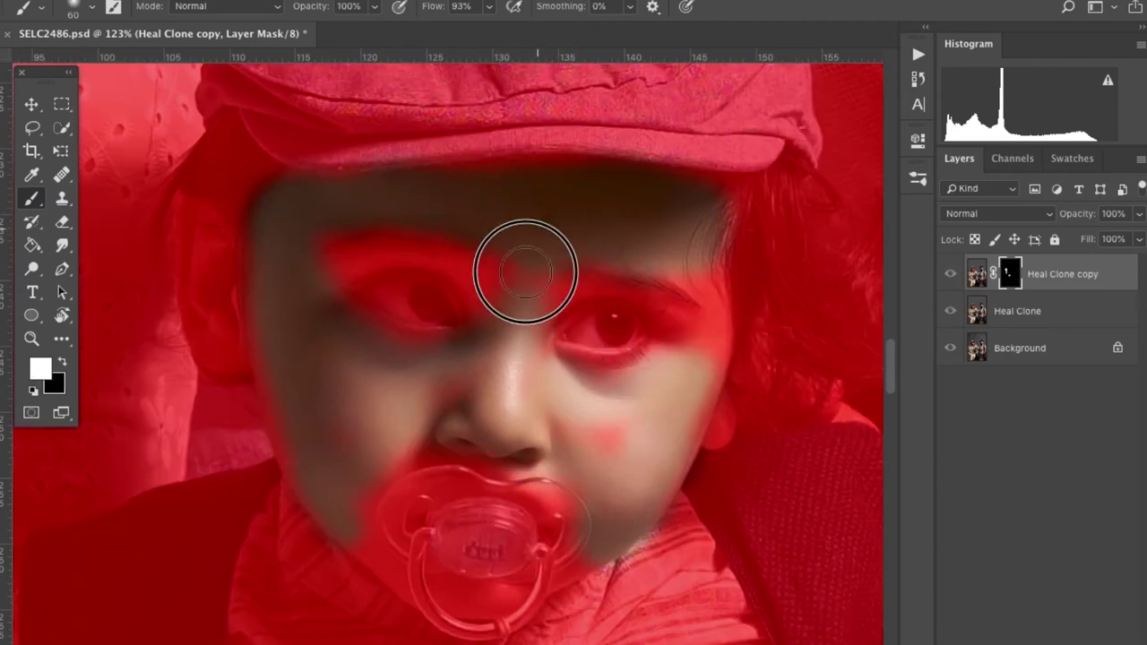
pyautogui.moveTo(526, 256)
pyautogui.mouseDown()
pyautogui.moveTo(389, 440)
pyautogui.moveTo(717, 313)
pyautogui.mouseUp()
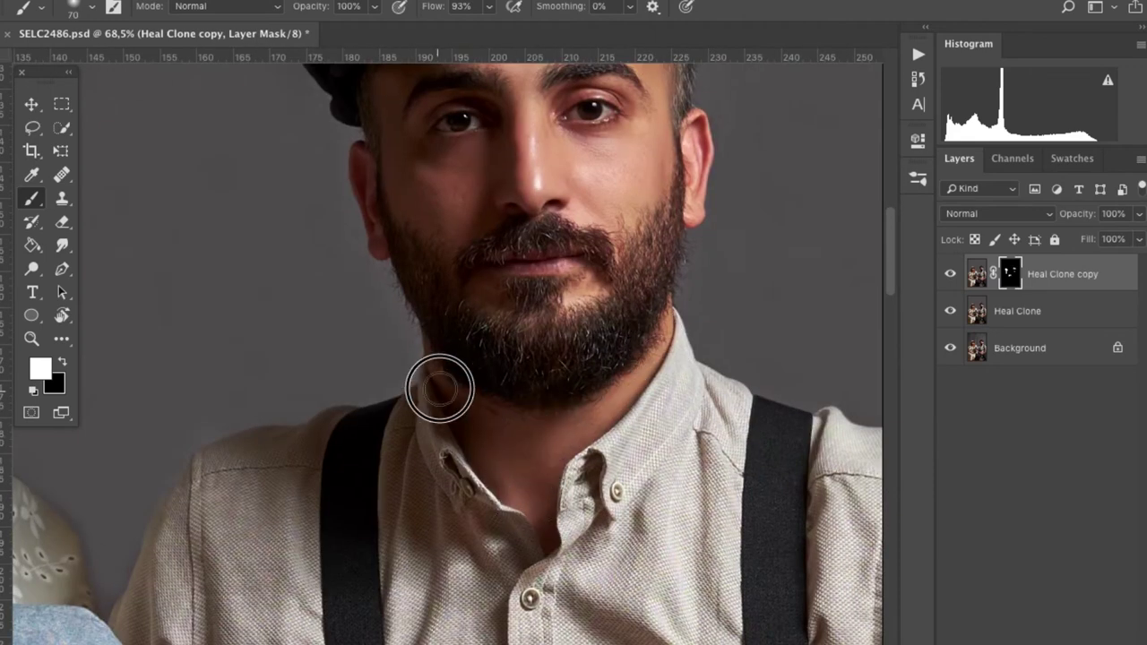
pyautogui.press('\\')
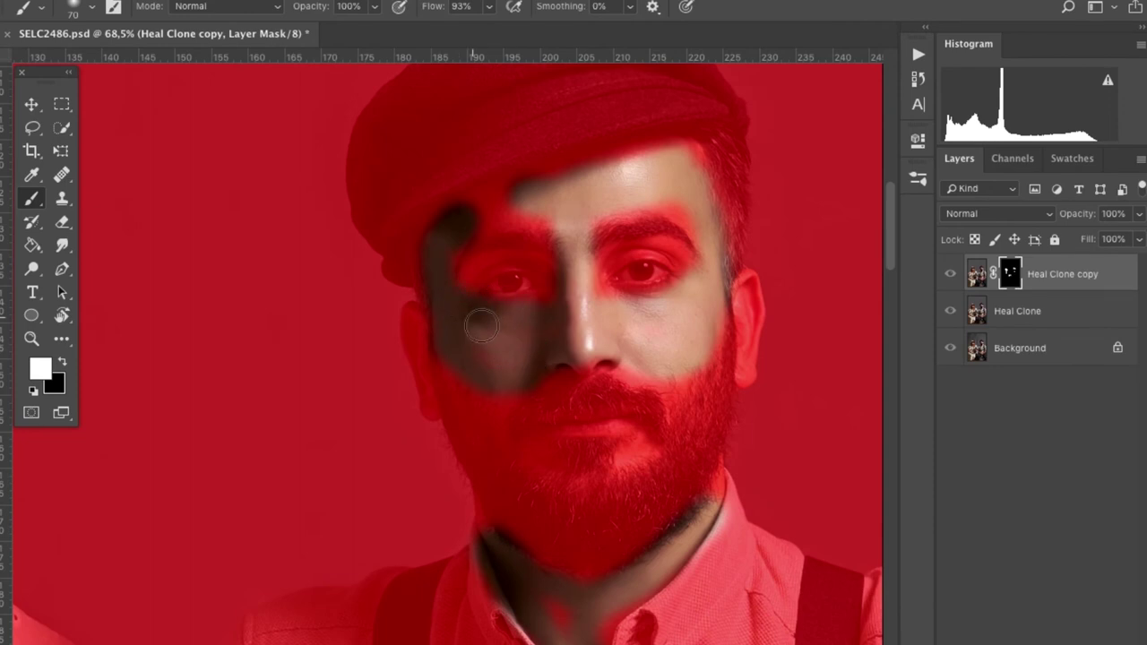
# - Reveal the smoothed skin around and under the man's eyes and over his beard and chin
pyautogui.scroll(5, 481, 326)
pyautogui.moveTo(569, 389); pyautogui.dragTo(568, 264)
pyautogui.hscroll(5, 568, 263)
pyautogui.moveTo(601, 332); pyautogui.dragTo(626, 405)
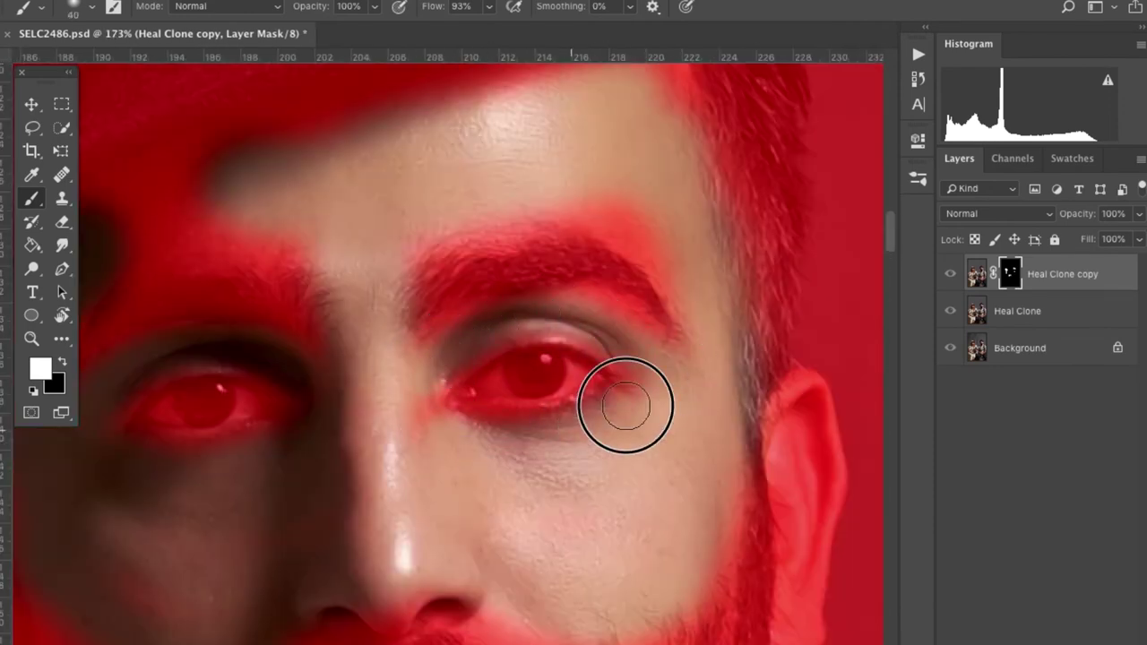
pyautogui.scroll(2, 374, 377)
pyautogui.moveTo(371, 366); pyautogui.dragTo(507, 294)
pyautogui.press(']')
pyautogui.hscroll(-3, 422, 218)
pyautogui.hscroll(3, 396, 397)
pyautogui.scroll(-5, 397, 397)
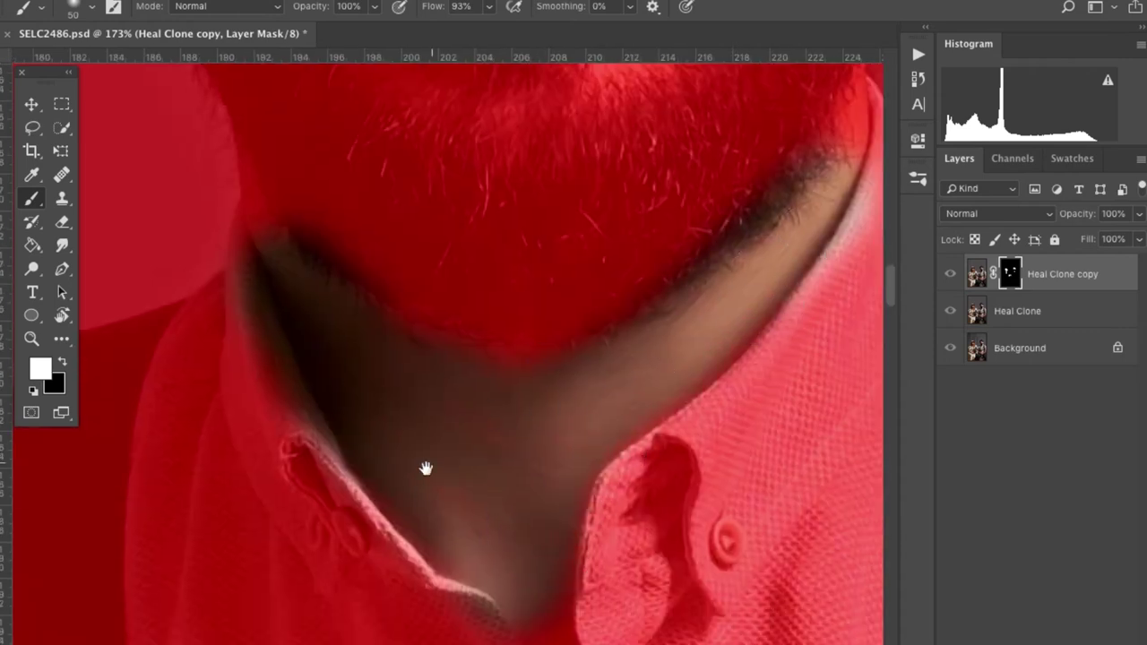
pyautogui.hotkey('ctrl', '0')
pyautogui.scroll(5, 496, 365)
pyautogui.press('[')
# - Reveal the smoothing along the arm, across the hand and over the lower fingers
pyautogui.moveTo(564, 495)
pyautogui.mouseDown()
pyautogui.moveTo(494, 279)
pyautogui.moveTo(567, 394)
pyautogui.moveTo(553, 313)
pyautogui.moveTo(639, 492)
pyautogui.mouseUp()
pyautogui.press(']')
pyautogui.scroll(-4, 469, 325)
pyautogui.hscroll(4, 469, 325)
pyautogui.moveTo(483, 236); pyautogui.dragTo(648, 301)
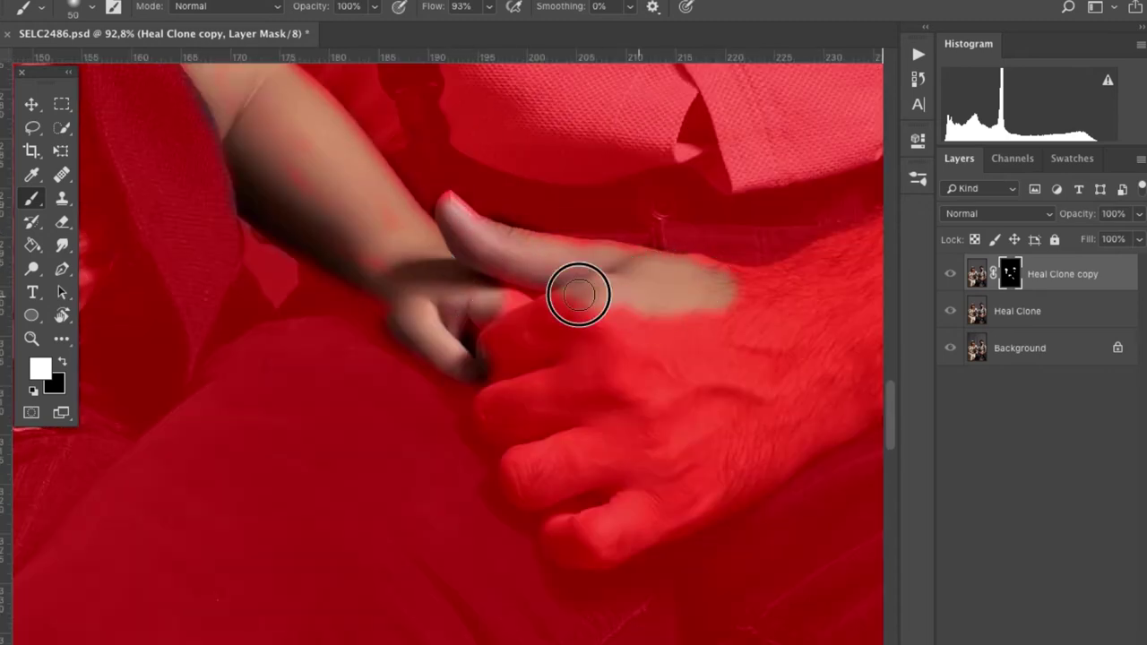
pyautogui.moveTo(613, 475); pyautogui.dragTo(596, 468)
pyautogui.moveTo(610, 326)
pyautogui.mouseDown()
pyautogui.moveTo(660, 487)
pyautogui.moveTo(583, 409)
pyautogui.mouseUp()
pyautogui.hotkey('ctrl', '0')
# - Extend the smoothing over the hands with a larger brush, checking coverage in the red overlay
pyautogui.keyDown('alt'); pyautogui.keyDown('shift'); pyautogui.click(1009, 274); pyautogui.keyUp('shift'); pyautogui.keyUp('alt')
pyautogui.moveTo(296, 368); pyautogui.dragTo(735, 386)
pyautogui.scroll(3, 627, 367)
pyautogui.moveTo(407, 399)
pyautogui.mouseDown()
pyautogui.moveTo(594, 366)
pyautogui.moveTo(504, 340)
pyautogui.moveTo(640, 475)
pyautogui.moveTo(507, 352)
pyautogui.moveTo(627, 225)
pyautogui.mouseUp()
pyautogui.press(']')
pyautogui.scroll(5, 466, 306)
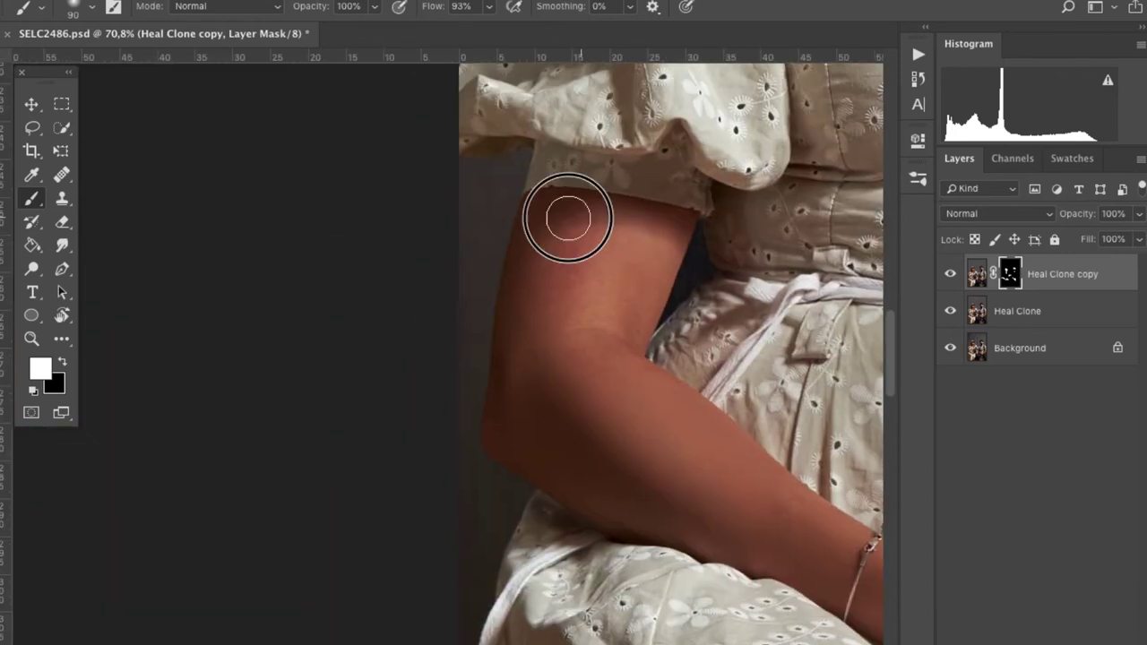
pyautogui.hotkey('ctrl', '0')
pyautogui.scroll(2, 345, 241)
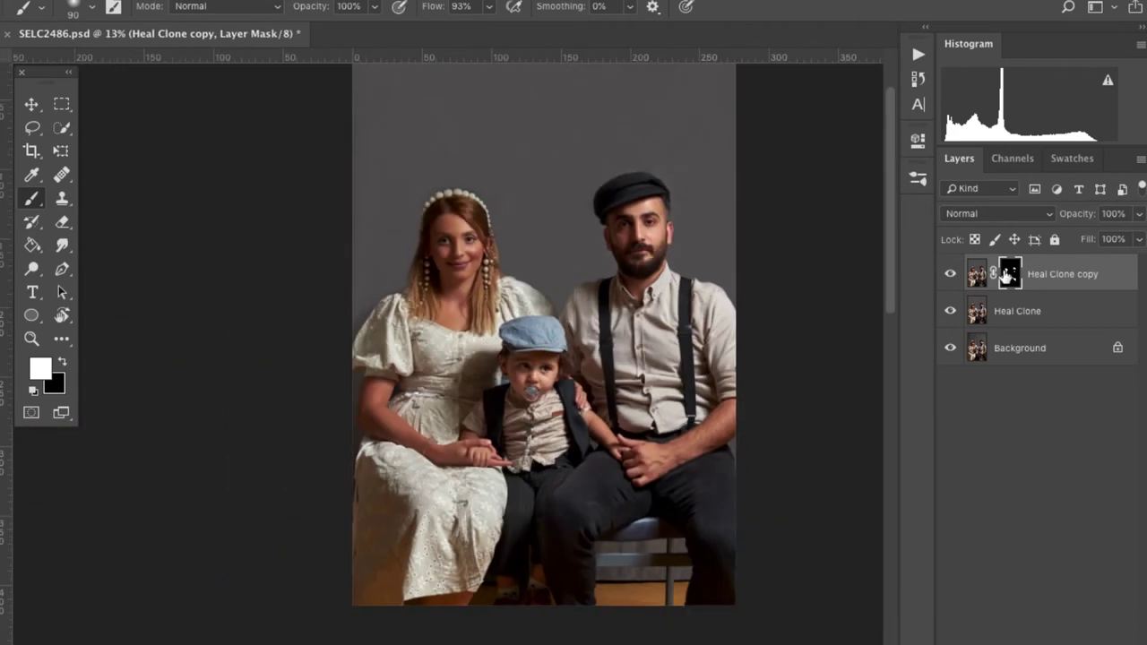
pyautogui.press('\\')
pyautogui.scroll(4, 531, 436)
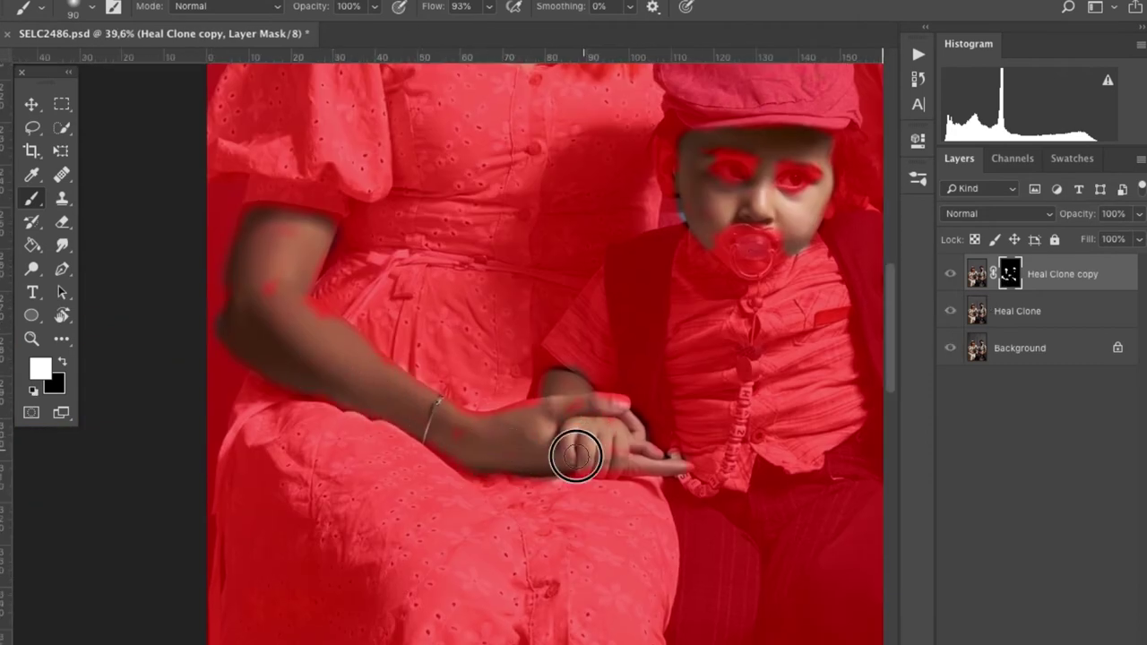
pyautogui.scroll(-5, 521, 473)
pyautogui.scroll(5, 715, 317)
pyautogui.scroll(-6, 714, 317)
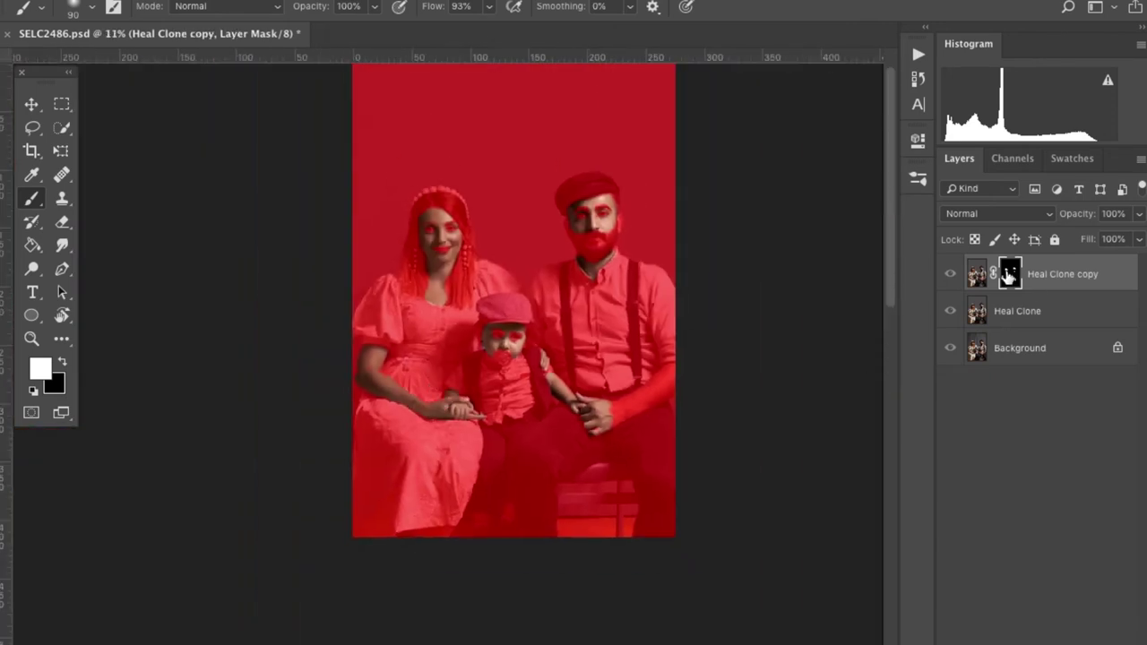
pyautogui.press('\\')
# - Merge the masked smoothing copy and Heal Clone into a single Heal Clone copy layer
pyautogui.keyDown('shift'); pyautogui.click(979, 310); pyautogui.keyUp('shift')
pyautogui.press('x')
pyautogui.hotkey('ctrl', 'e')
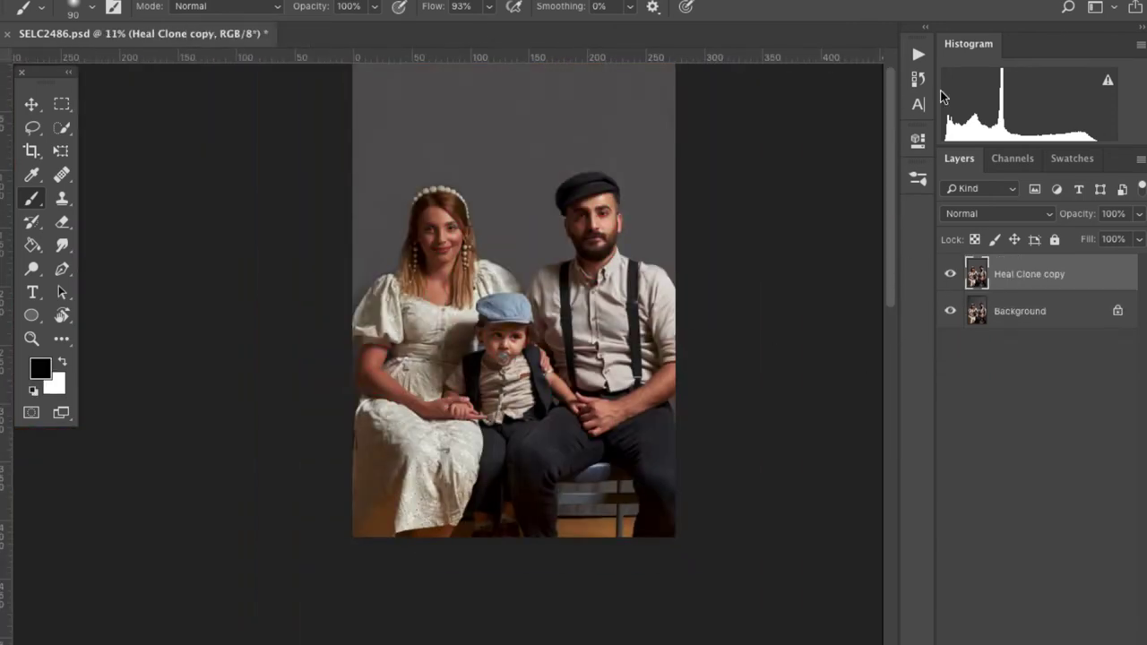
# - Run the Frequency Separation action, sampling the woman's skin tone as the paint colour
pyautogui.click(917, 54)
pyautogui.click(770, 131)
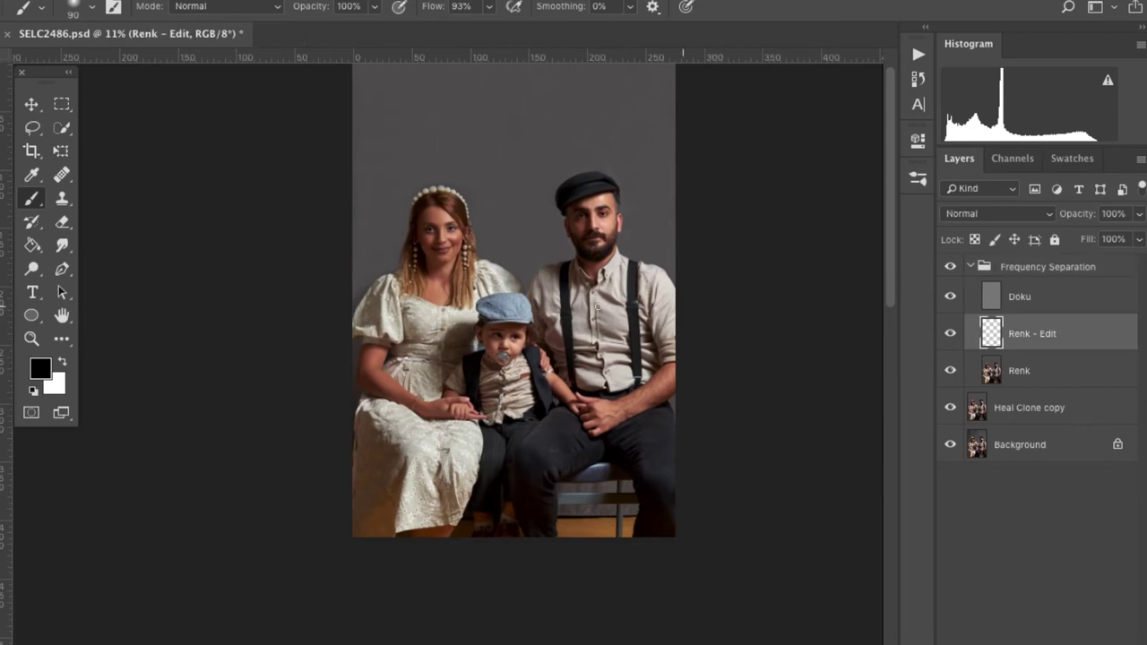
pyautogui.click(485, 302)
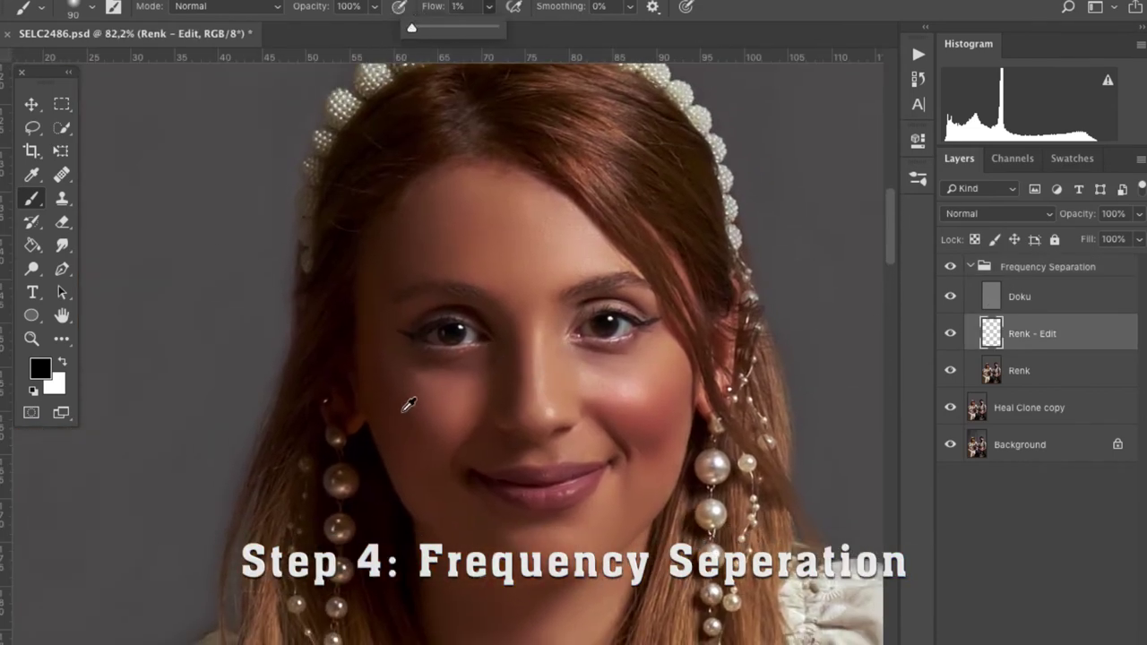
pyautogui.keyDown('alt'); pyautogui.click(403, 411); pyautogui.keyUp('alt')
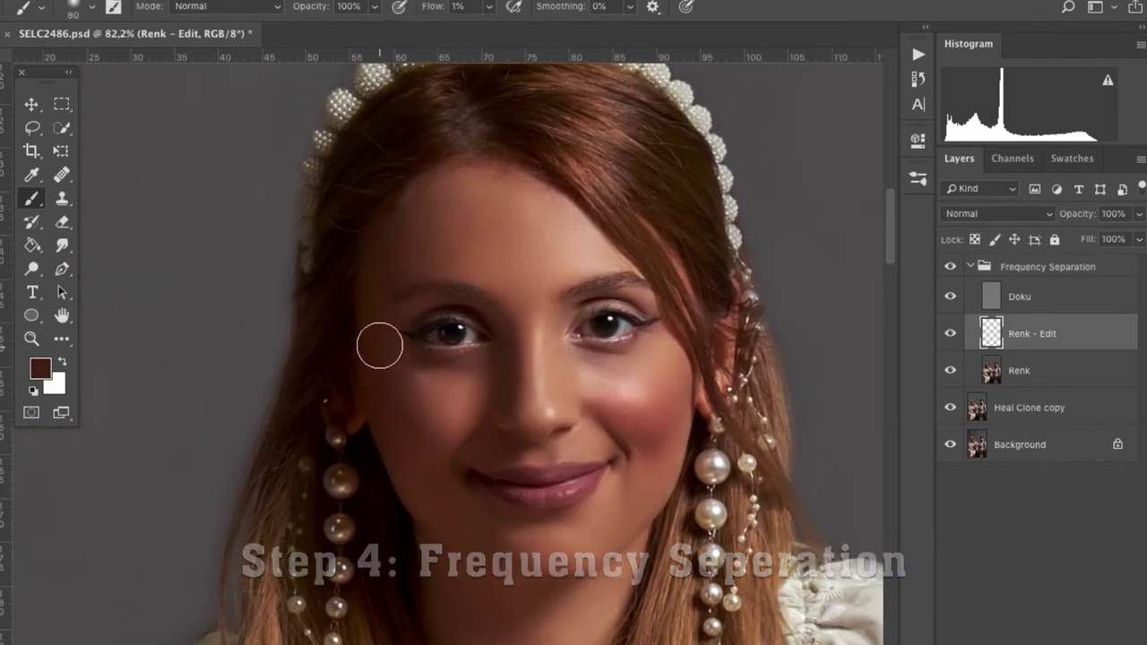
pyautogui.scroll(-5, 389, 385)
pyautogui.scroll(-5, 487, 448)
pyautogui.hscroll(5, 486, 448)
pyautogui.scroll(-3, 615, 316)
pyautogui.moveTo(615, 316)
pyautogui.mouseDown()
pyautogui.moveTo(481, 379)
pyautogui.moveTo(523, 387)
pyautogui.mouseUp()
pyautogui.hotkey('ctrl', '0')
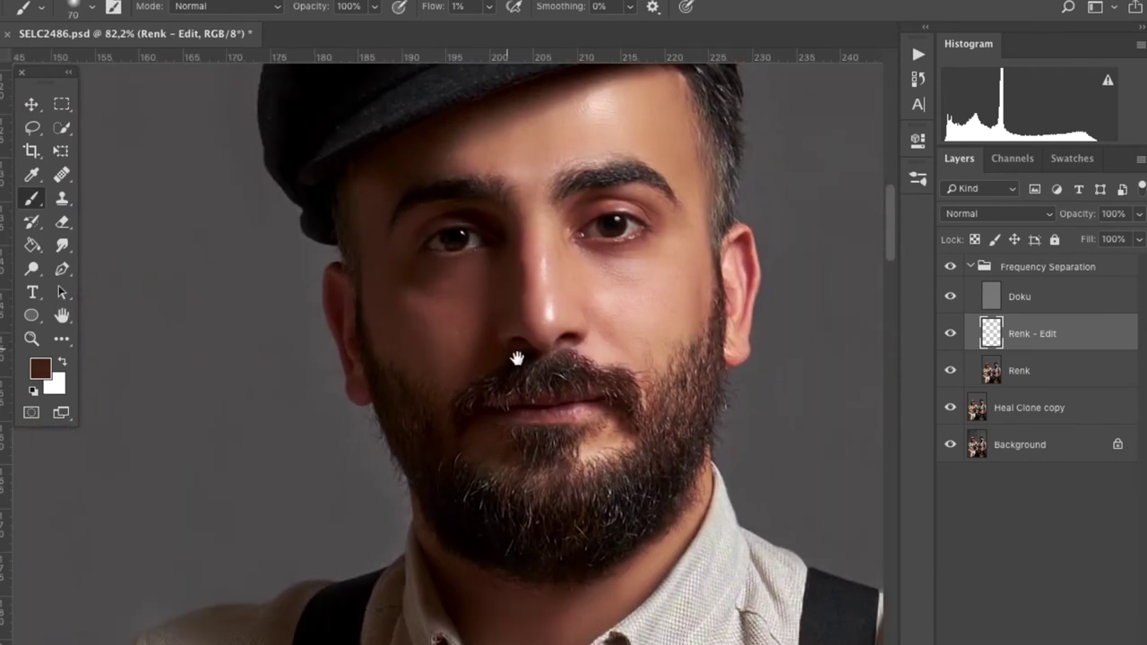
# - Collapse the Frequency Separation group and run the Dodge & Burn action
pyautogui.click(971, 266)
pyautogui.click(918, 54)
pyautogui.click(776, 174)
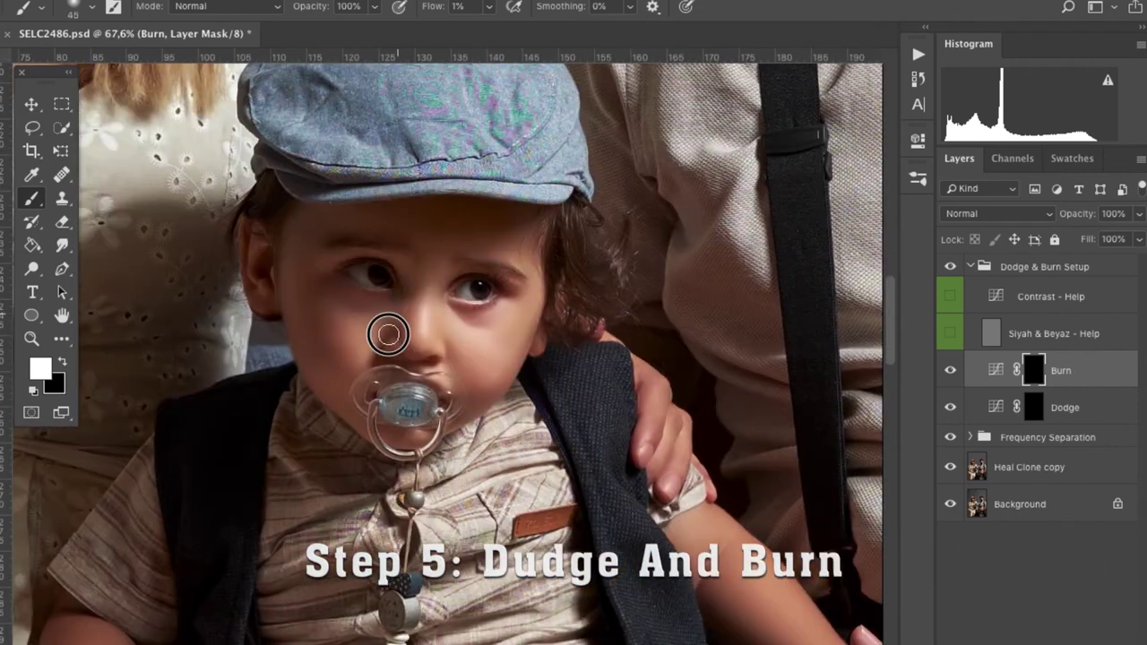
# - Paint the child's face with a smaller soft brush, working zoomed in around it
pyautogui.press('[')
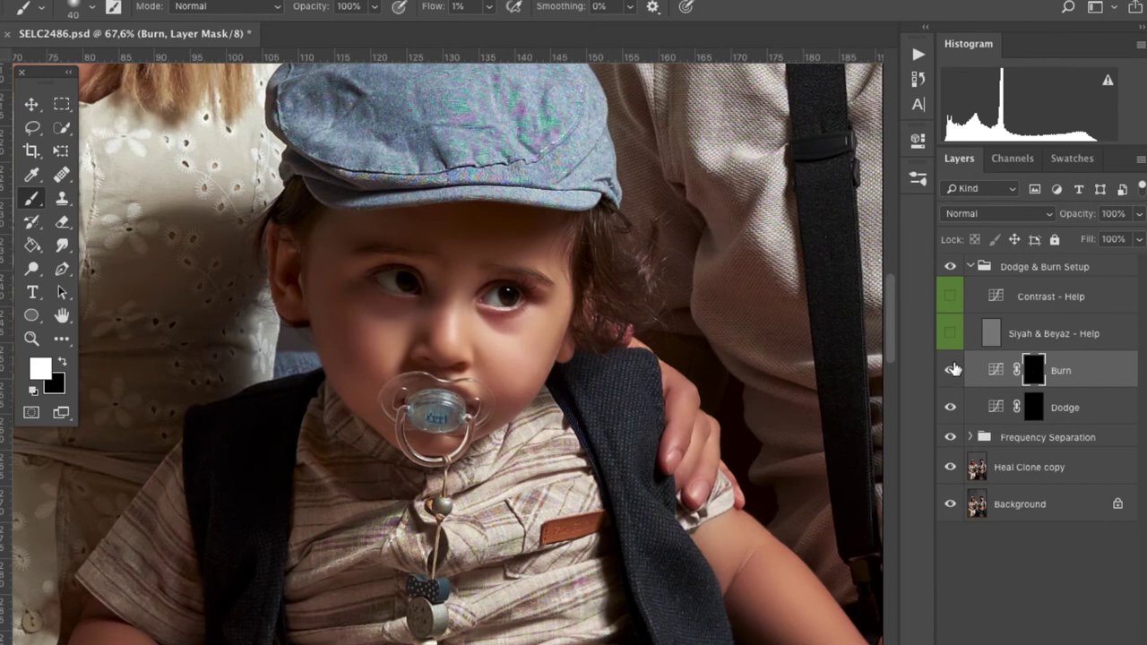
pyautogui.moveTo(514, 426); pyautogui.dragTo(526, 303)
pyautogui.scroll(3, 526, 303)
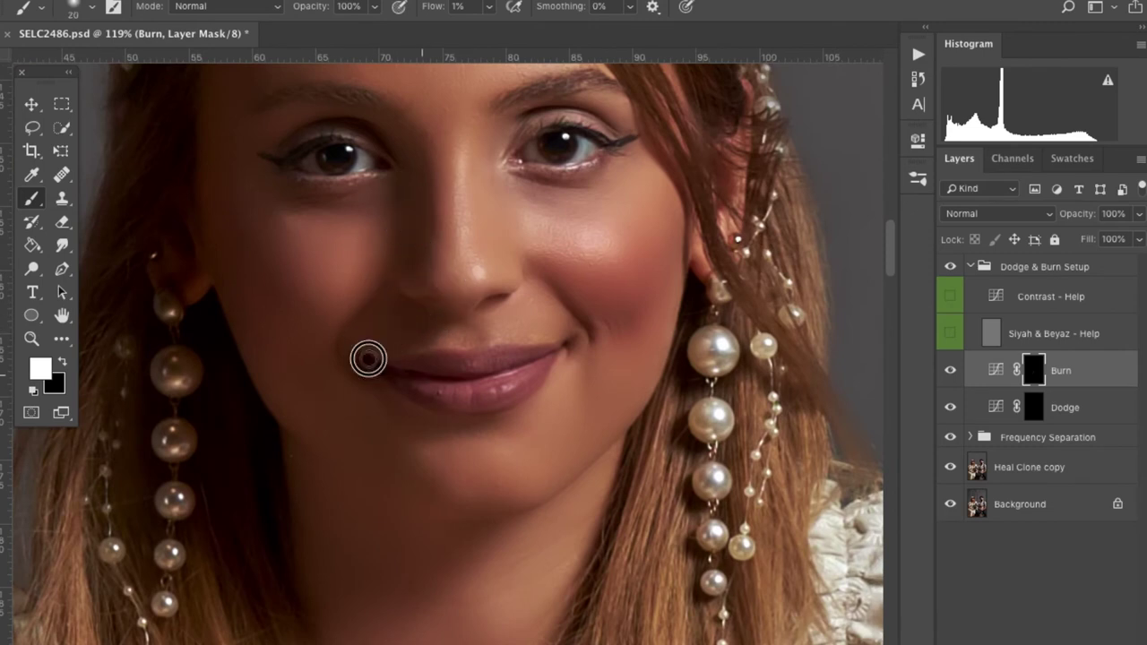
pyautogui.scroll(3, 456, 305)
pyautogui.hscroll(-5, 456, 305)
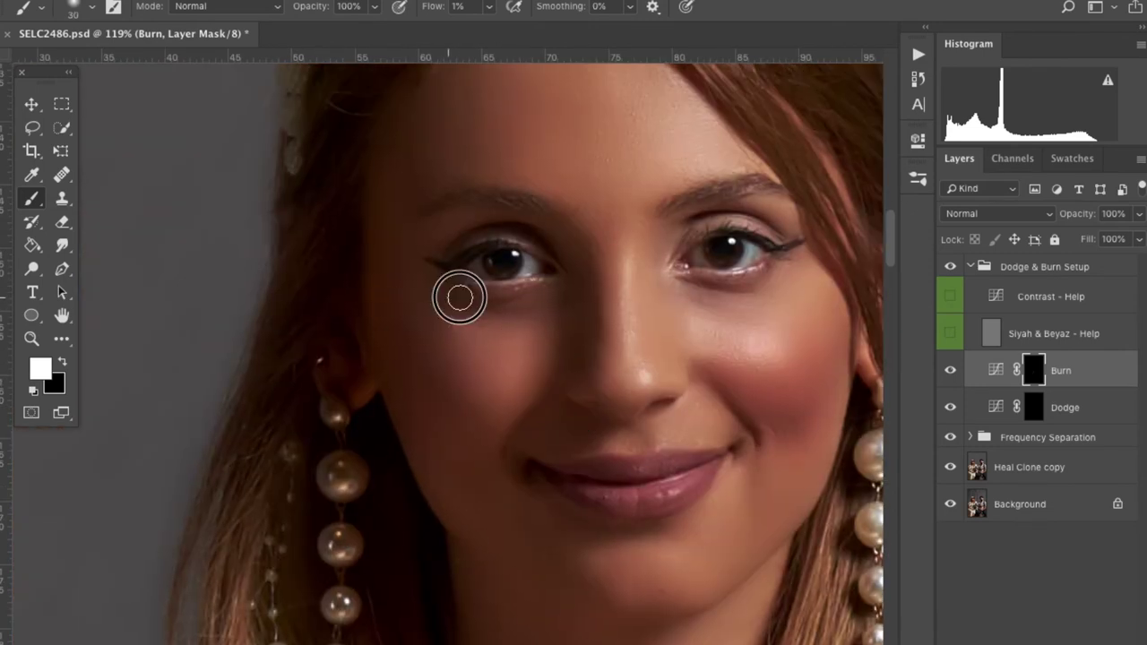
pyautogui.hscroll(10, 363, 227)
pyautogui.scroll(2, 363, 227)
pyautogui.scroll(-3, 376, 385)
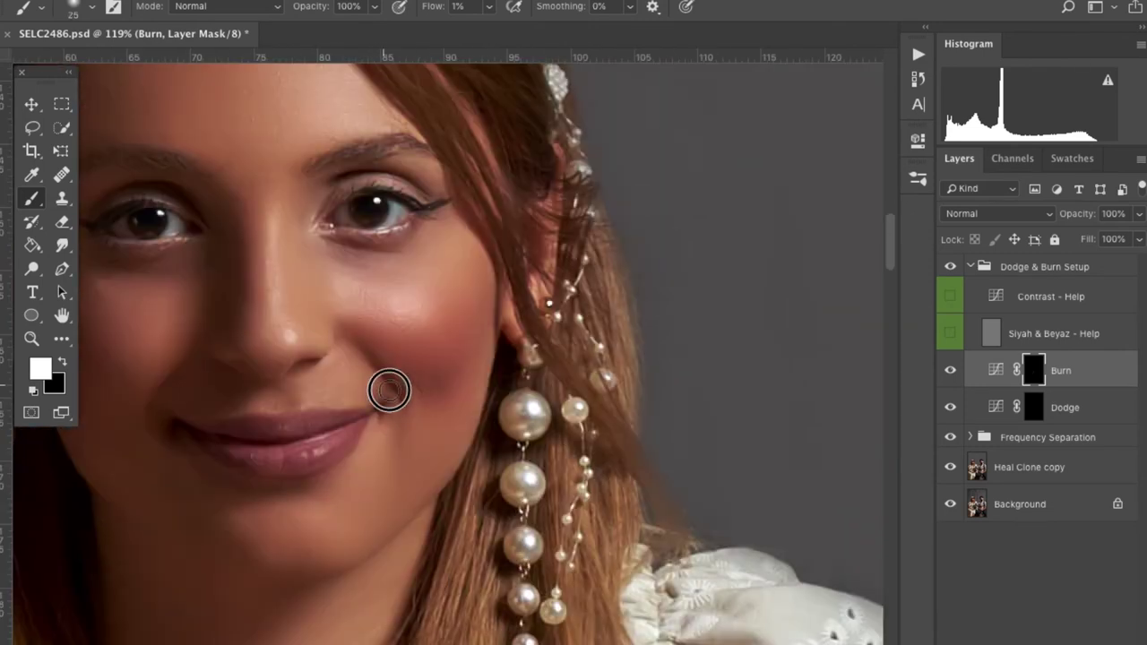
pyautogui.scroll(-3, 384, 402)
pyautogui.hscroll(-3, 383, 402)
pyautogui.scroll(-5, 378, 495)
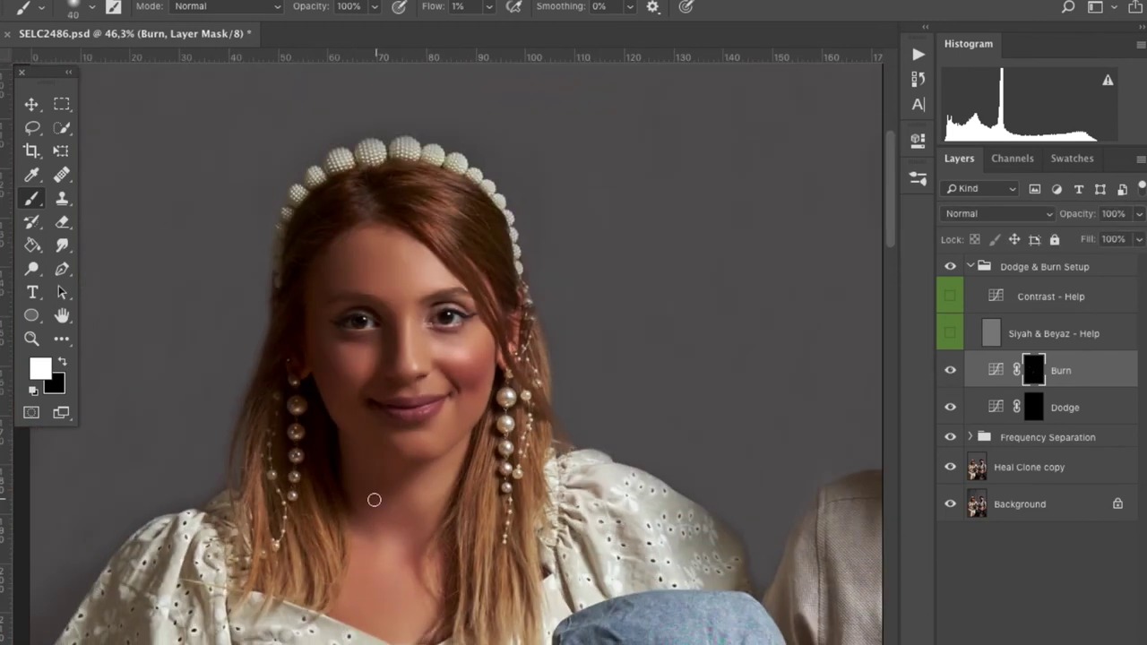
pyautogui.scroll(-3, 477, 418)
pyautogui.hscroll(-1, 444, 424)
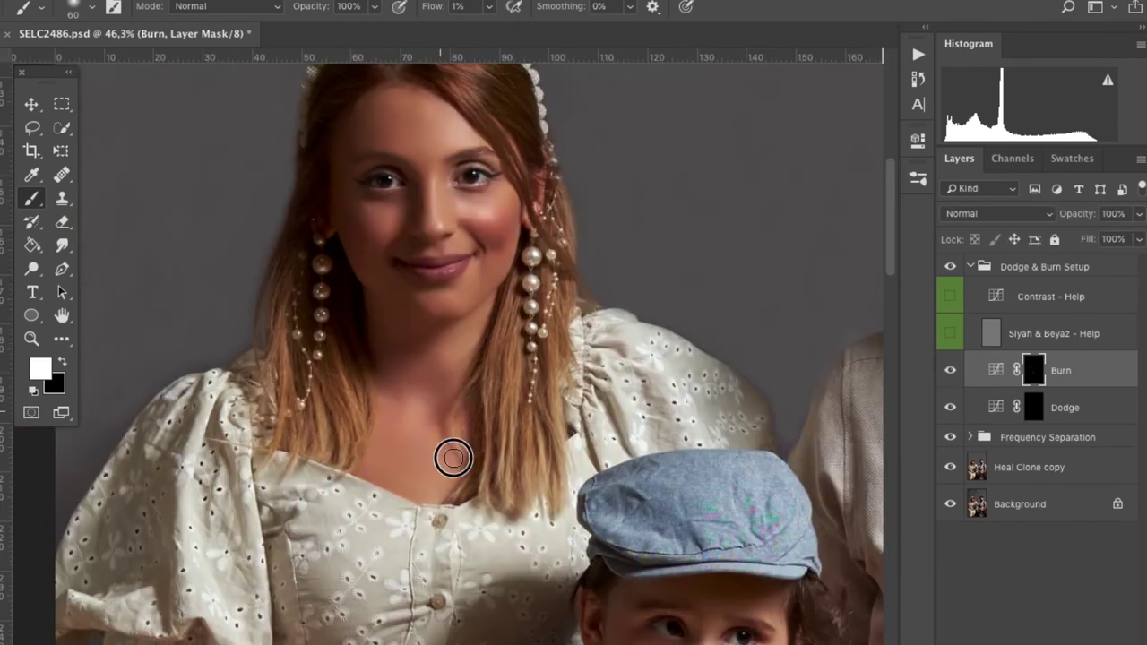
pyautogui.scroll(2, 420, 434)
pyautogui.hscroll(2, 420, 434)
pyautogui.hscroll(8, 505, 306)
pyautogui.scroll(1, 505, 306)
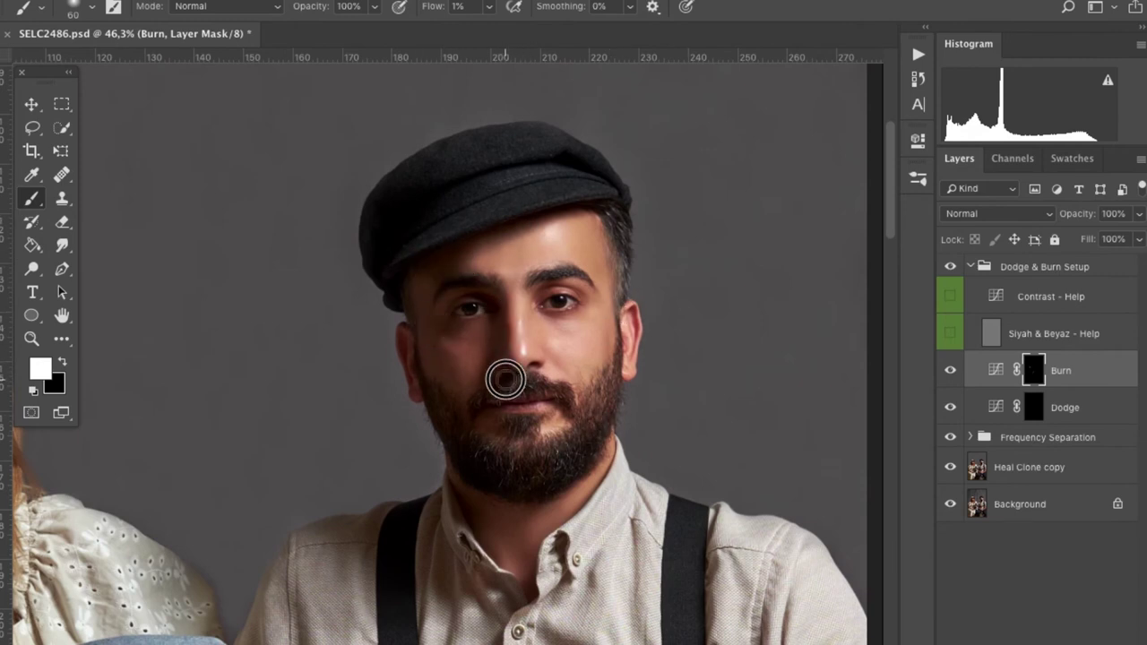
pyautogui.scroll(3, 497, 384)
pyautogui.scroll(2, 454, 361)
# - Alternate painting on the Dodge and Burn masks, resizing the brush as needed
pyautogui.click(1063, 410)
pyautogui.press(']')
pyautogui.scroll(-3, 704, 487)
pyautogui.scroll(-2, 482, 287)
pyautogui.scroll(3, 620, 397)
pyautogui.hscroll(3, 620, 397)
pyautogui.hscroll(-4, 468, 278)
pyautogui.scroll(1, 419, 359)
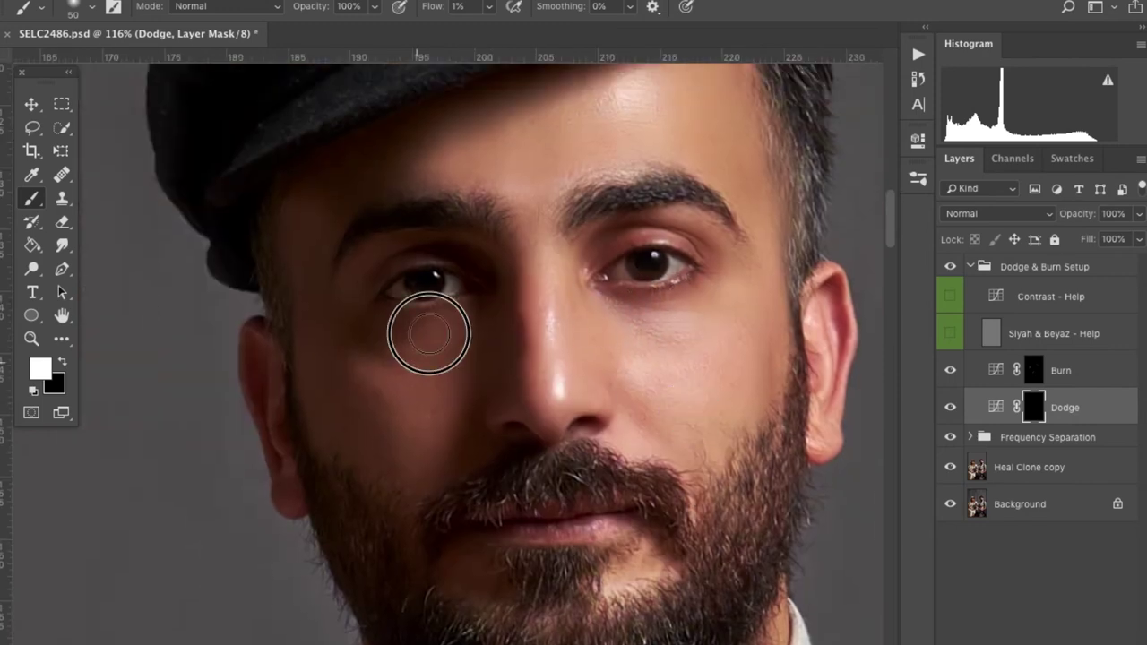
pyautogui.hscroll(2, 402, 355)
pyautogui.scroll(-5, 448, 358)
pyautogui.scroll(5, 538, 269)
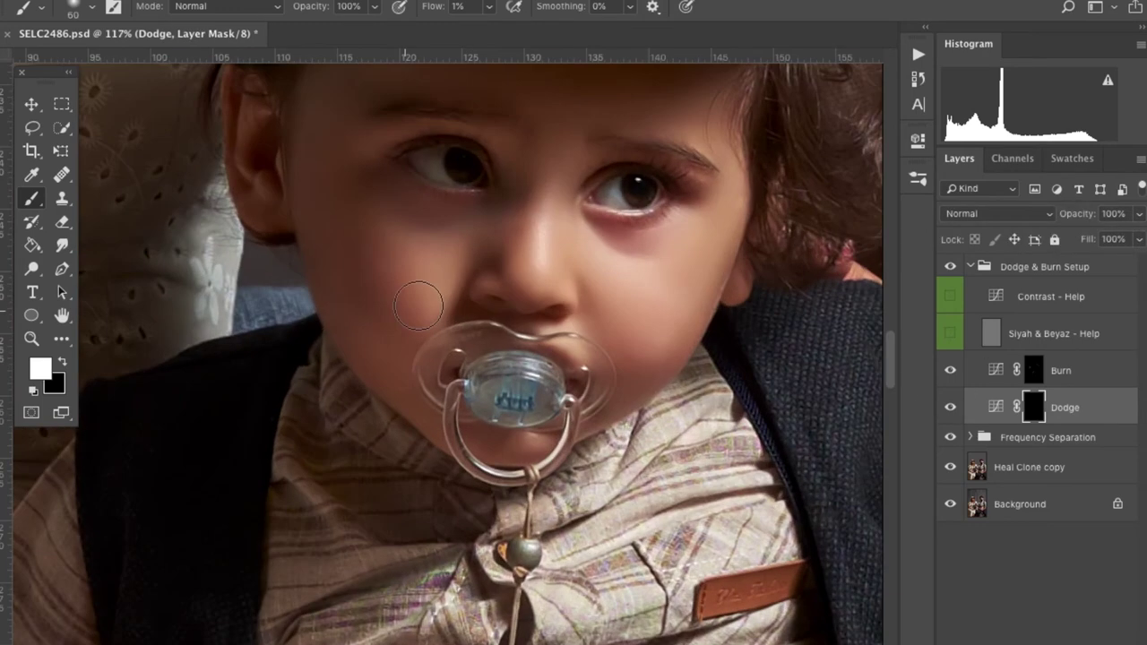
pyautogui.press(']')
pyautogui.hotkey('alt', ']')
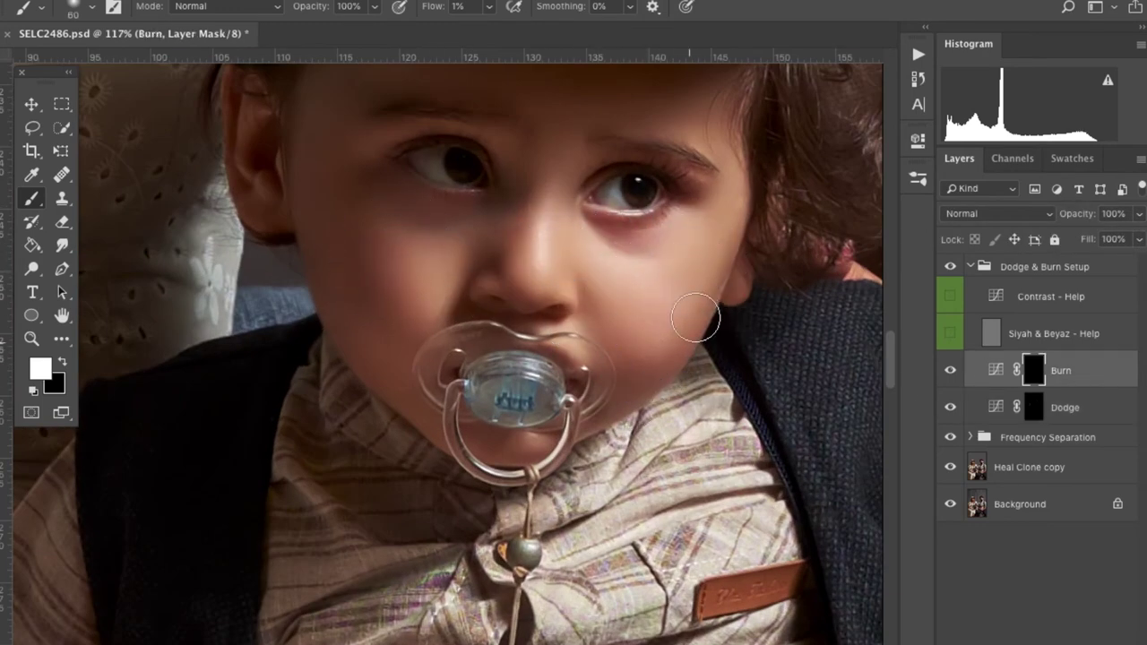
pyautogui.click(1028, 410)
pyautogui.press('[')
pyautogui.press('[')
pyautogui.scroll(3, 538, 295)
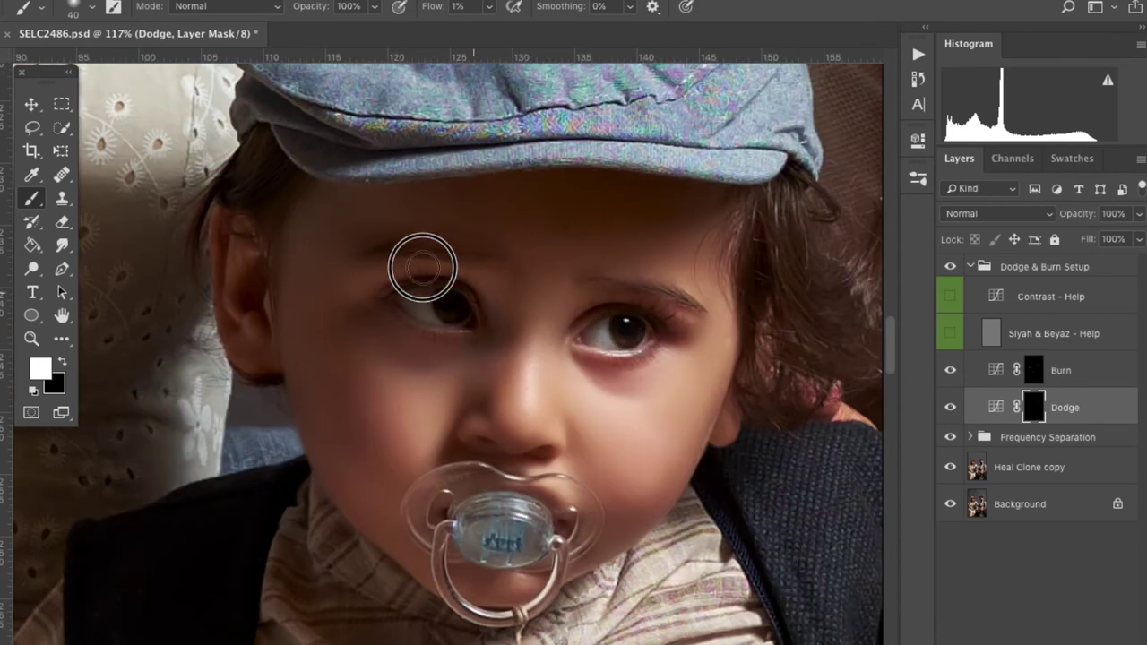
pyautogui.click(1037, 368)
# - Check with the Siyah & Beyaz and Contrast help layers, refine dodging and burning, and collapse the group
pyautogui.click(951, 334)
pyautogui.click(951, 296)
pyautogui.scroll(-5, 586, 397)
pyautogui.scroll(3, 580, 430)
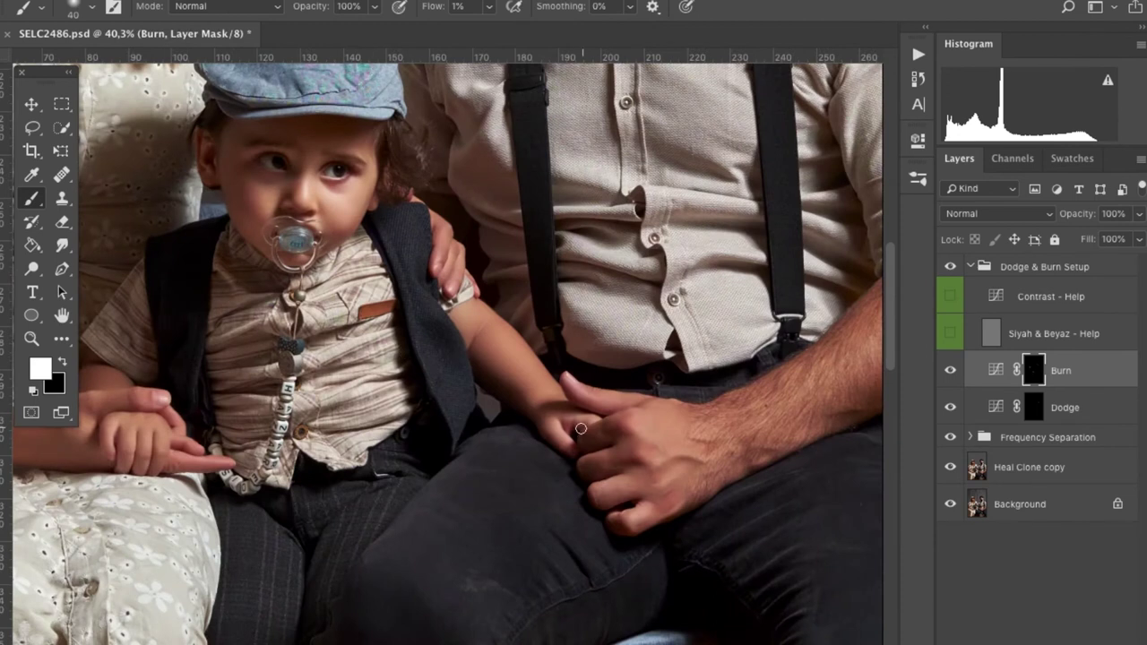
pyautogui.hscroll(-5, 592, 444)
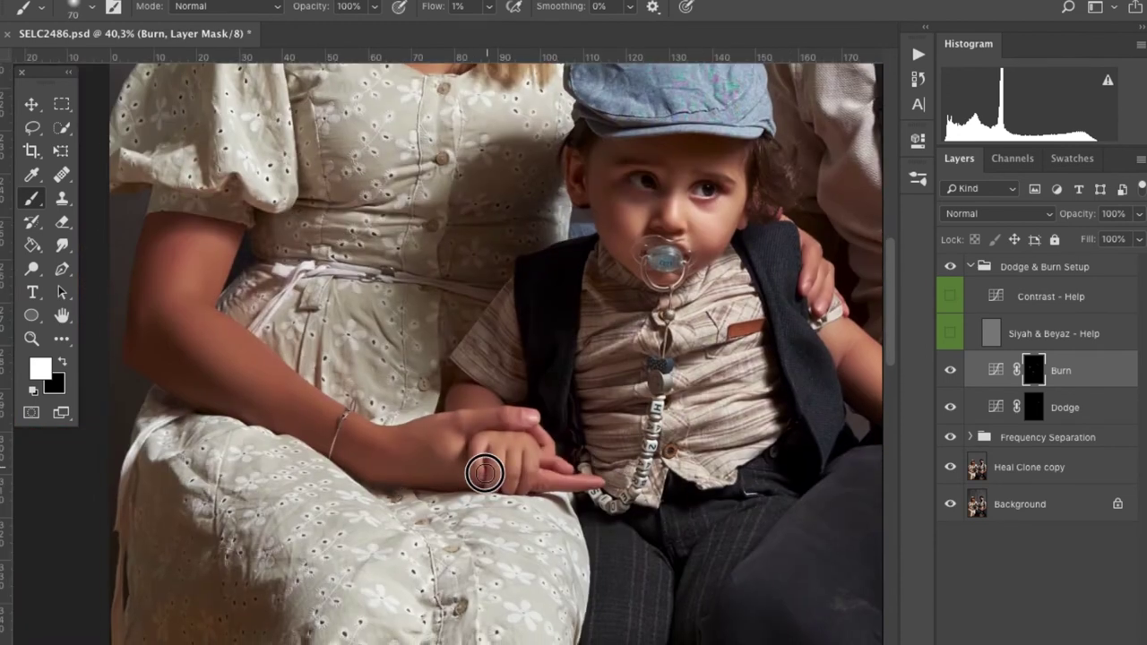
pyautogui.hscroll(-3, 462, 408)
pyautogui.click(1007, 395)
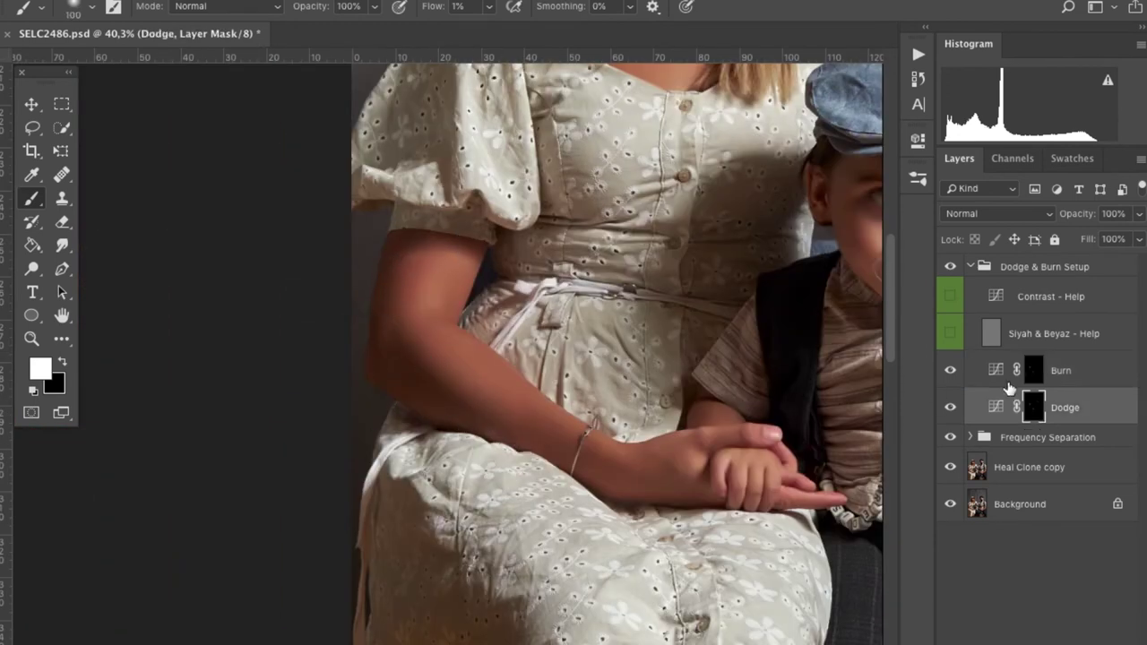
pyautogui.hscroll(3, 583, 445)
pyautogui.hscroll(4, 513, 283)
pyautogui.hscroll(1, 584, 411)
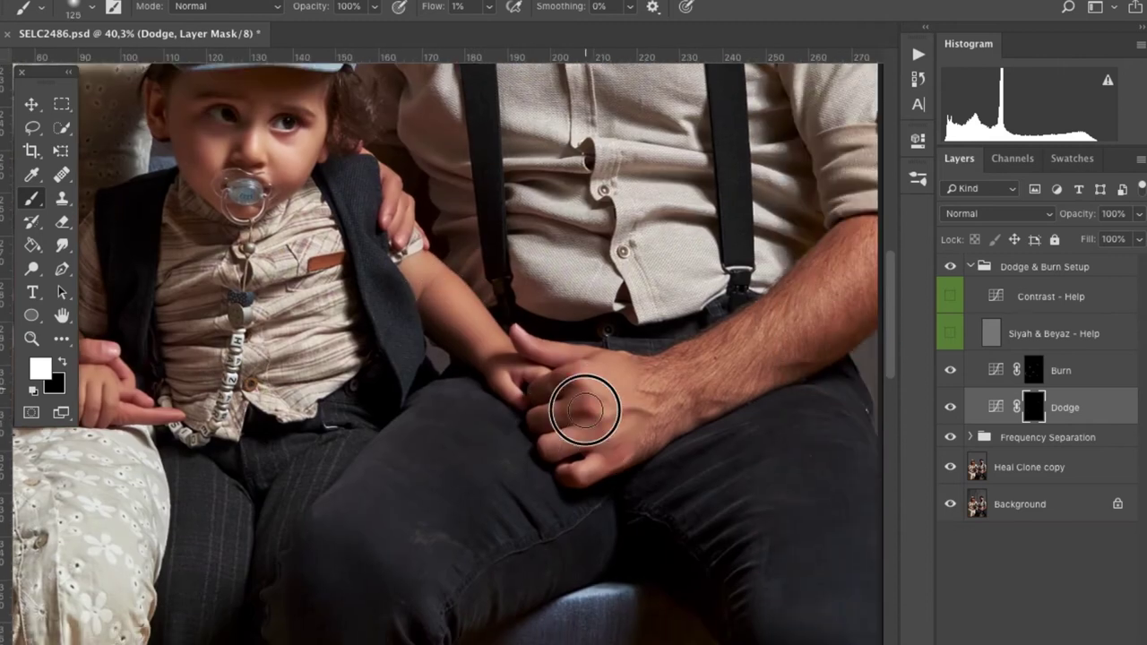
pyautogui.hotkey('alt', ']')
pyautogui.hotkey('ctrl', '0')
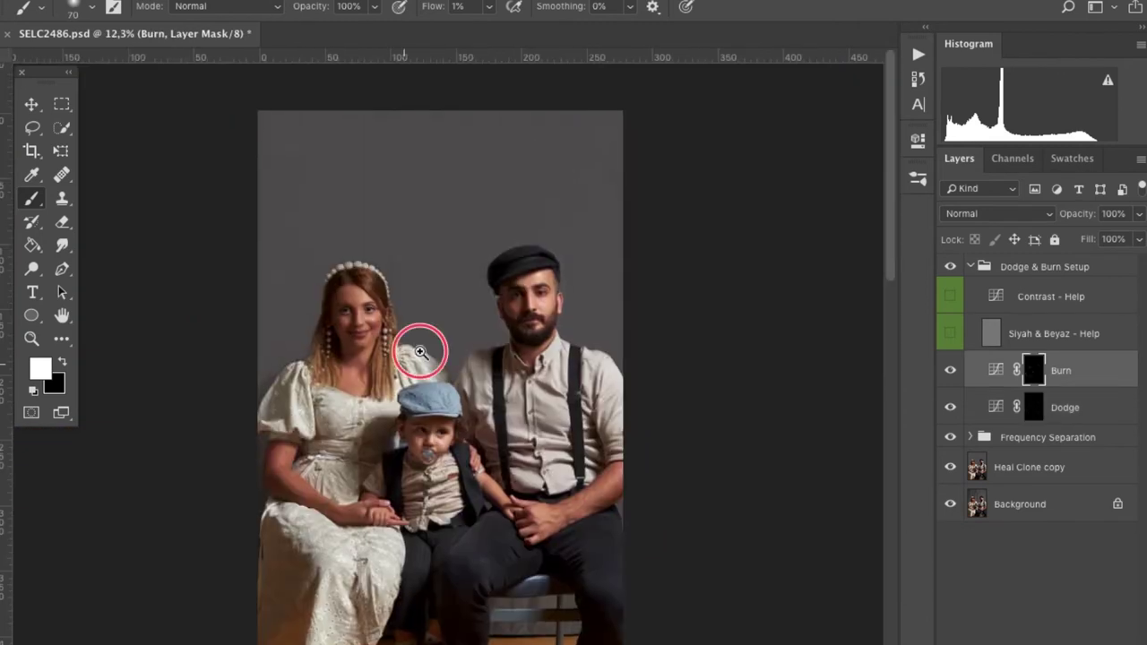
pyautogui.click(971, 266)
# - Add a Selective Color layer shifting Neutrals toward cyan and magenta and Reds to +12 cyan
pyautogui.click(1053, 638)
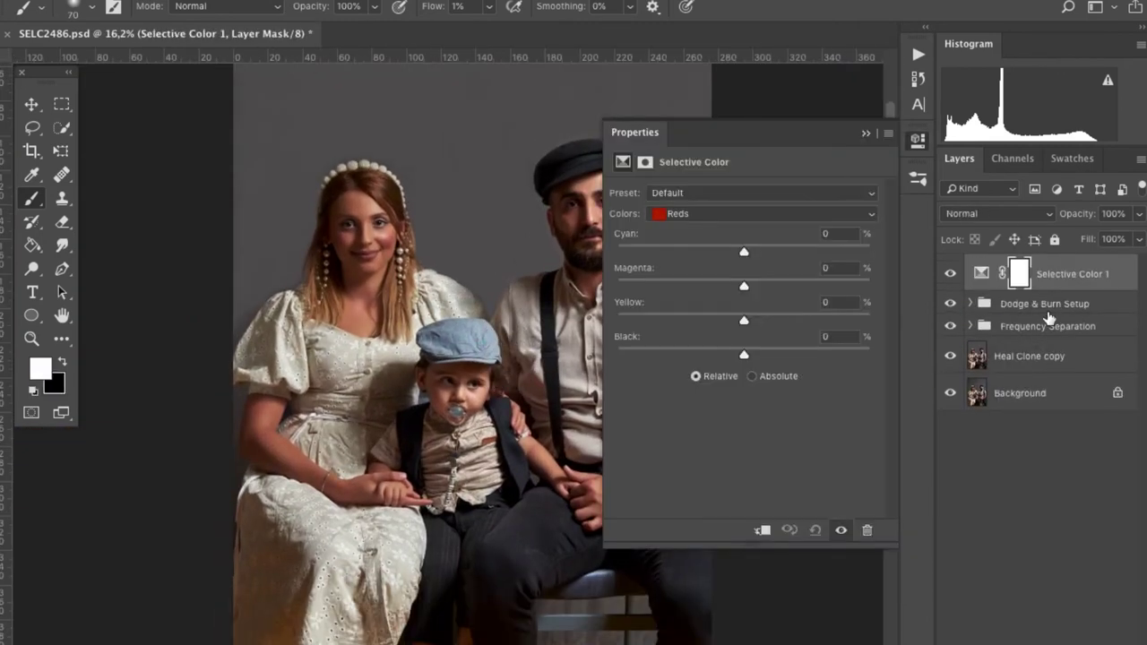
pyautogui.click(761, 213)
pyautogui.click(690, 305)
pyautogui.moveTo(743, 252); pyautogui.dragTo(785, 251)
pyautogui.moveTo(744, 286)
pyautogui.mouseDown()
pyautogui.moveTo(781, 287)
pyautogui.moveTo(729, 358)
pyautogui.mouseUp()
pyautogui.click(762, 213)
pyautogui.click(678, 115)
pyautogui.moveTo(743, 252); pyautogui.dragTo(759, 255)
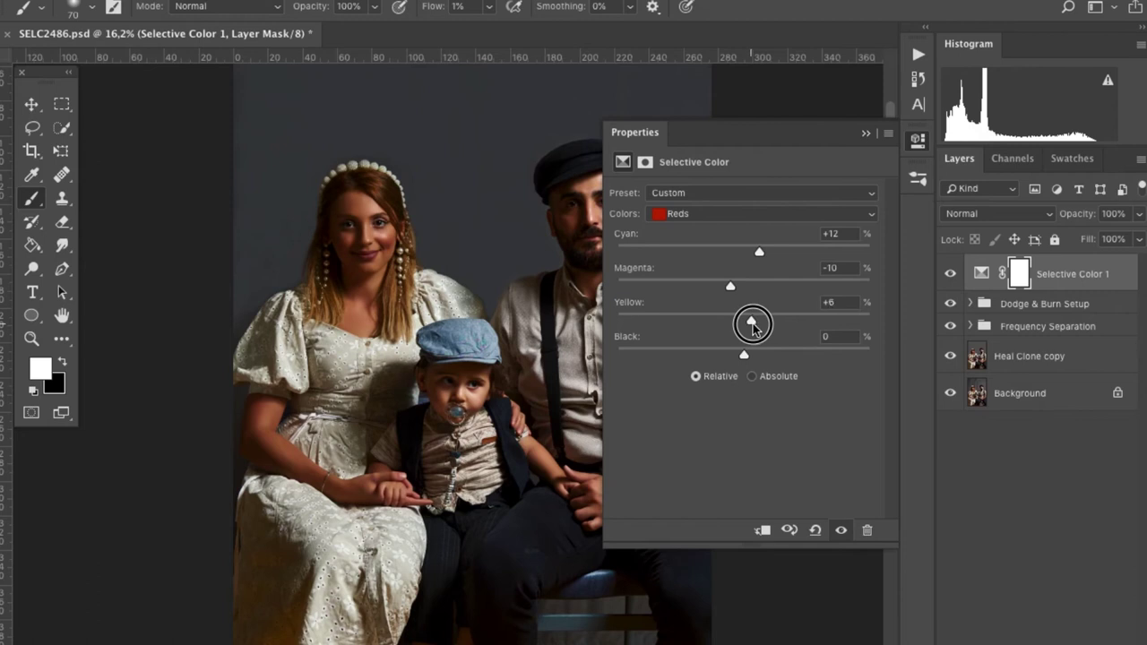
pyautogui.scroll(-1, 795, 217)
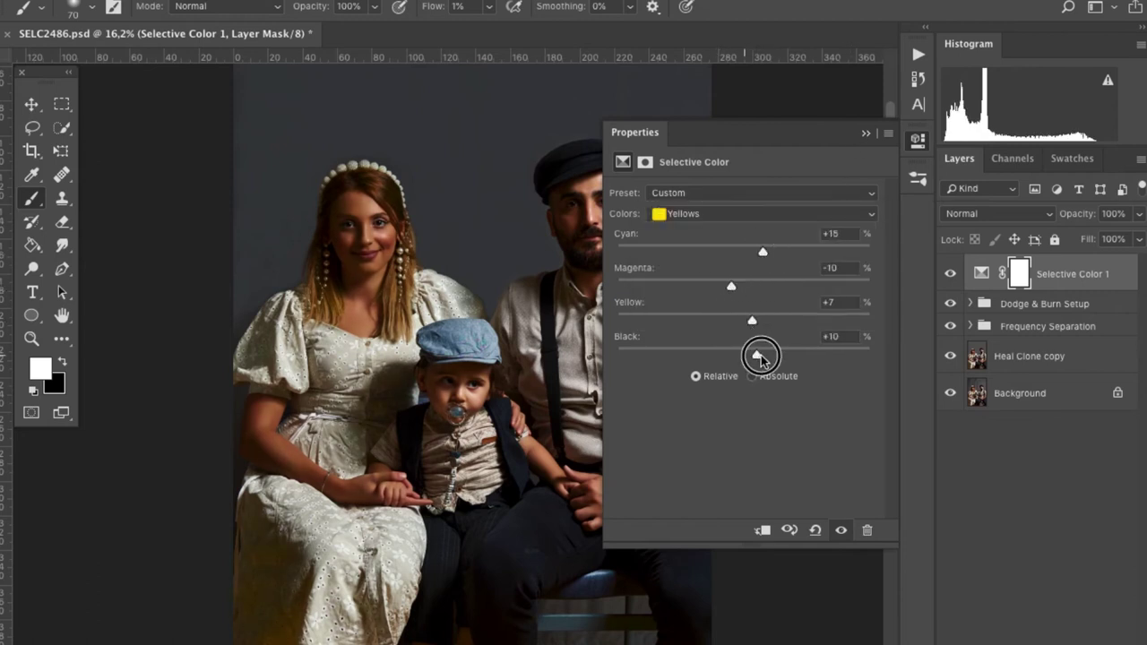
pyautogui.click(866, 139)
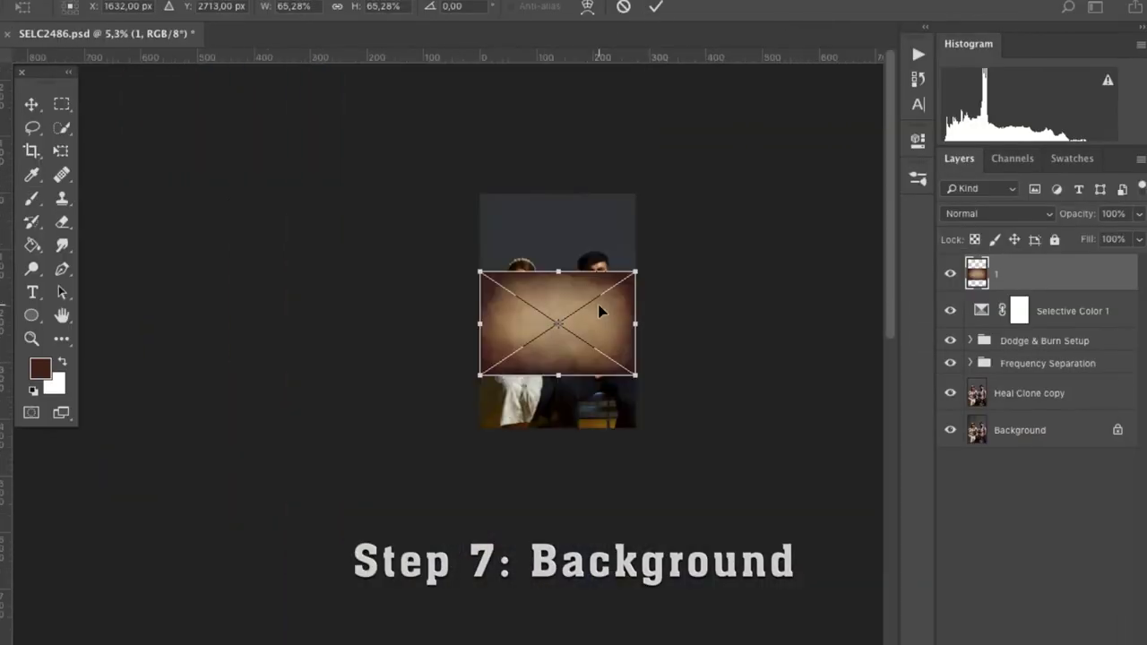
# - Stretch the first brown texture over the whole photo and blend it in Overlay mode
pyautogui.moveTo(559, 271); pyautogui.dragTo(558, 192)
pyautogui.moveTo(558, 375); pyautogui.dragTo(559, 428)
pyautogui.click(656, 7)
pyautogui.click(999, 213)
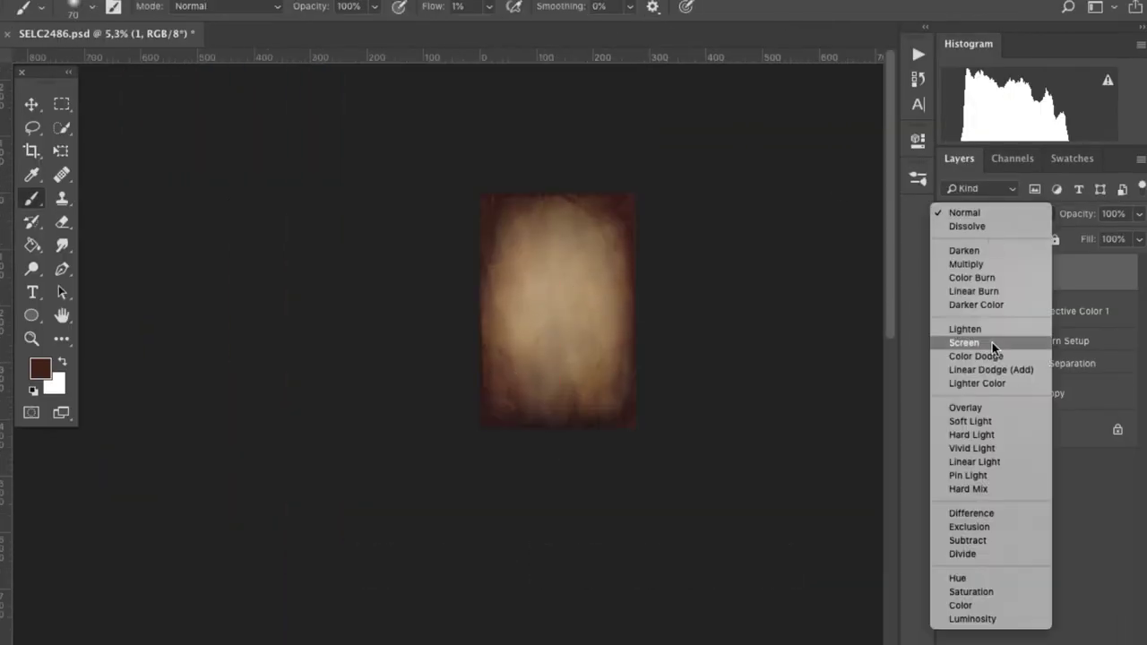
pyautogui.click(962, 404)
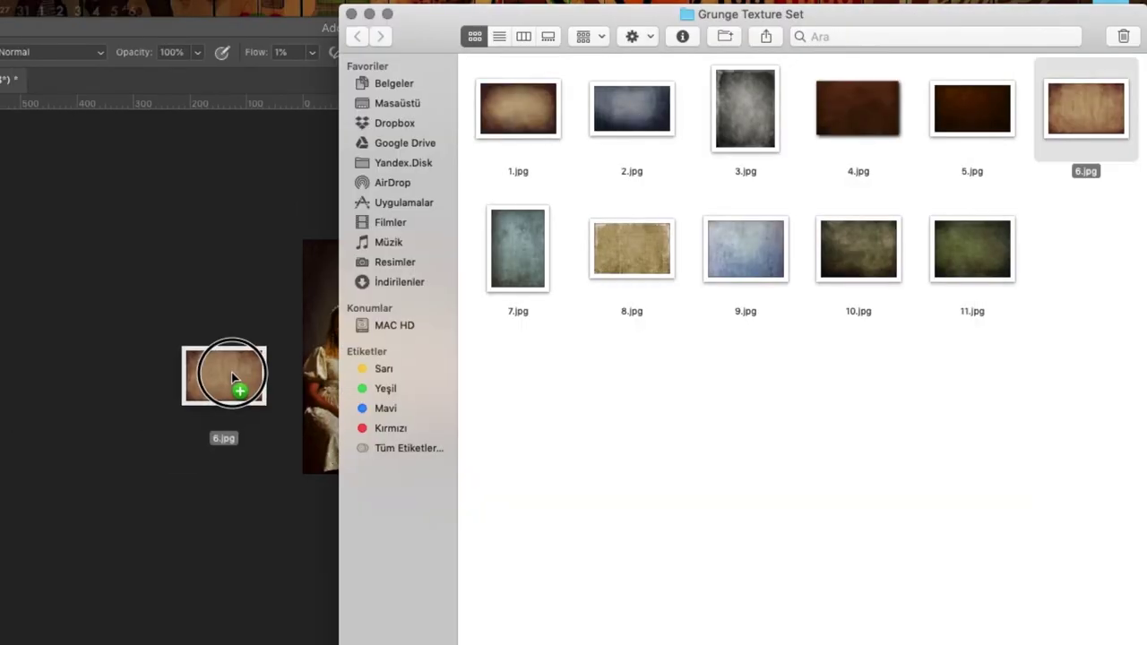
# - Place 6.jpg over the whole photo in Overlay mode and group both textures as Group 1
pyautogui.moveTo(1083, 102); pyautogui.dragTo(225, 379)
pyautogui.moveTo(387, 244); pyautogui.dragTo(394, 366)
pyautogui.click(479, 52)
pyautogui.click(812, 259)
pyautogui.click(856, 350)
pyautogui.hotkey('ctrl', 'g')
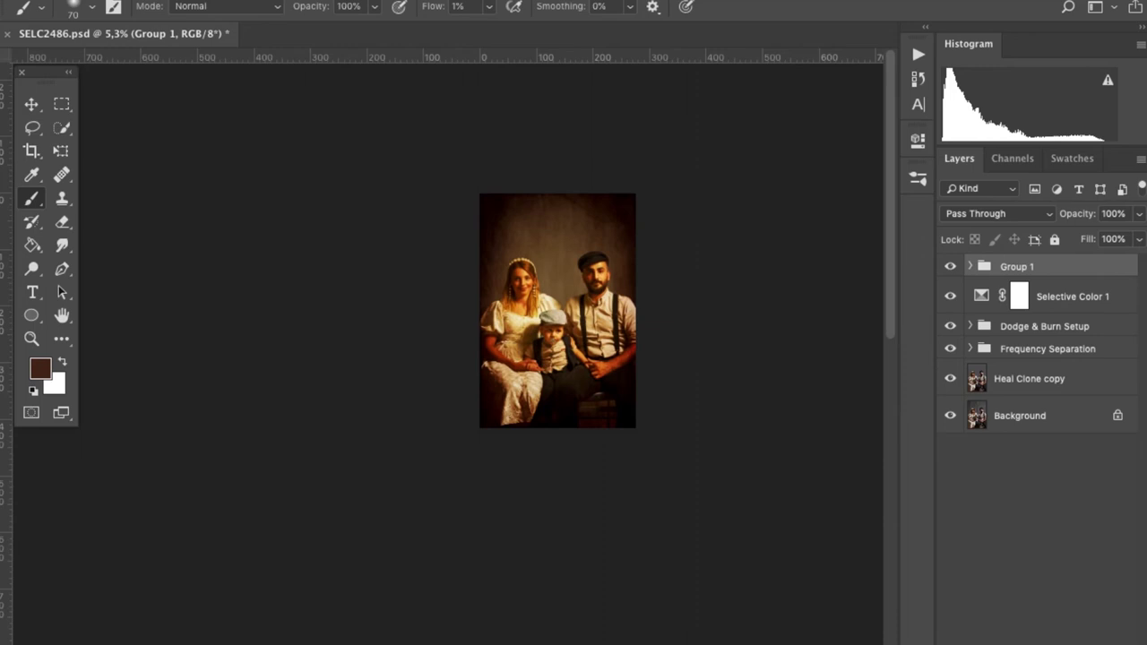
# - Paint black on Group 1's mask over the woman's face and hair, the baby, the dress and the man's shirt
pyautogui.scroll(10, 527, 291)
pyautogui.press(']')
pyautogui.press(']')
pyautogui.press(']')
pyautogui.moveTo(458, 219)
pyautogui.mouseDown()
pyautogui.moveTo(525, 146)
pyautogui.moveTo(493, 325)
pyautogui.moveTo(525, 440)
pyautogui.moveTo(539, 149)
pyautogui.moveTo(403, 419)
pyautogui.mouseUp()
pyautogui.moveTo(423, 244); pyautogui.dragTo(583, 436)
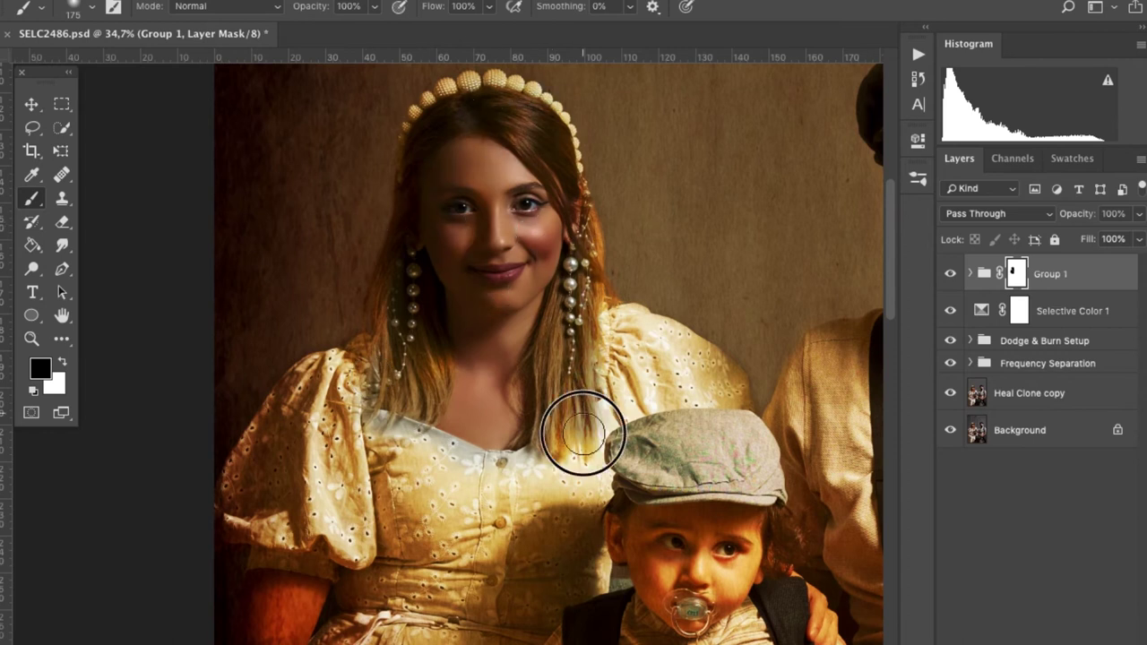
pyautogui.scroll(-5, 531, 437)
pyautogui.moveTo(548, 484); pyautogui.dragTo(521, 511)
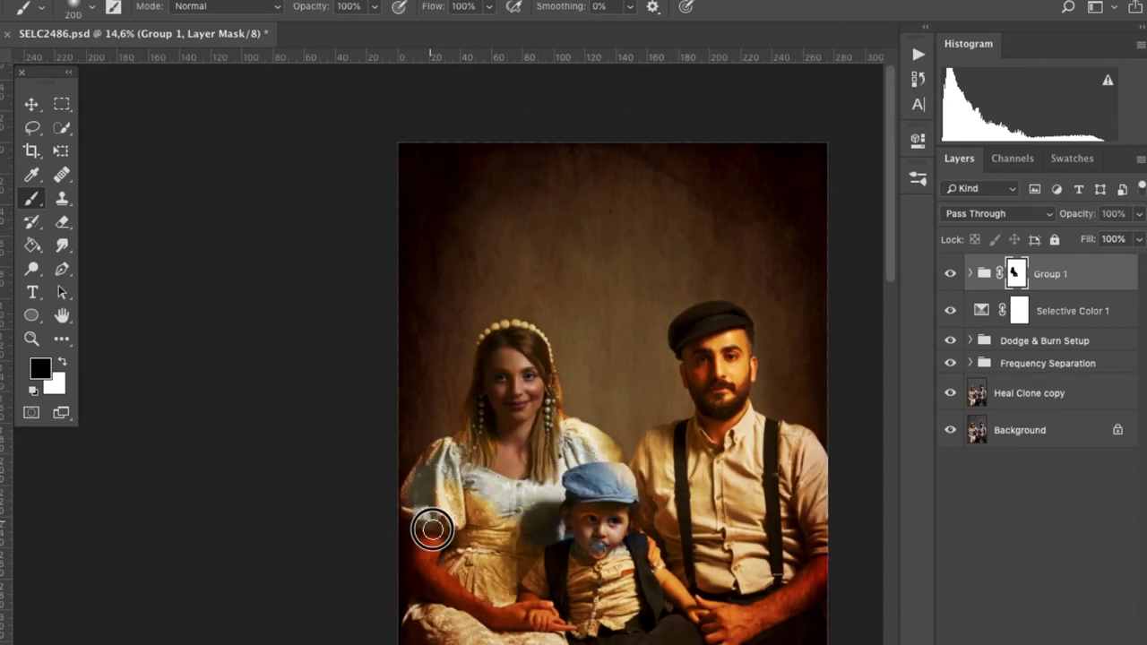
pyautogui.moveTo(479, 541)
pyautogui.mouseDown()
pyautogui.moveTo(583, 538)
pyautogui.moveTo(620, 610)
pyautogui.mouseUp()
pyautogui.press(']')
pyautogui.press(']')
pyautogui.moveTo(733, 617)
pyautogui.mouseDown()
pyautogui.moveTo(798, 455)
pyautogui.moveTo(738, 550)
pyautogui.moveTo(653, 478)
pyautogui.moveTo(728, 399)
pyautogui.mouseUp()
pyautogui.press('[')
pyautogui.press('[')
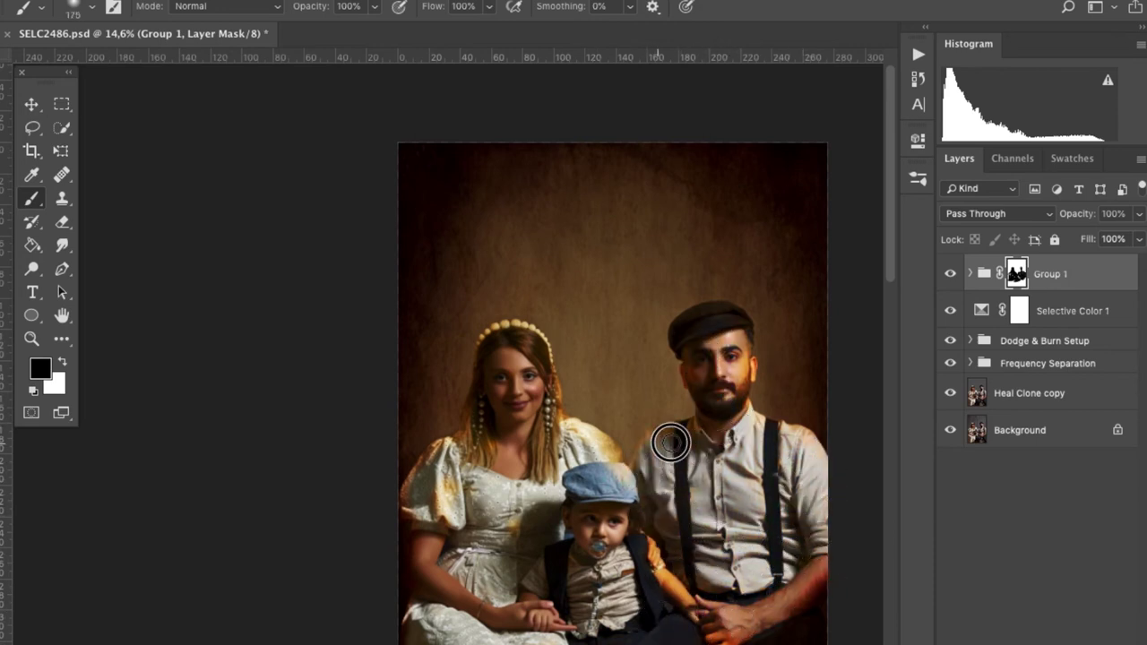
# - Clear the remaining orange texture from the lower dress and the reddish shadow along the dress edge
pyautogui.scroll(3, 806, 455)
pyautogui.scroll(3, 791, 397)
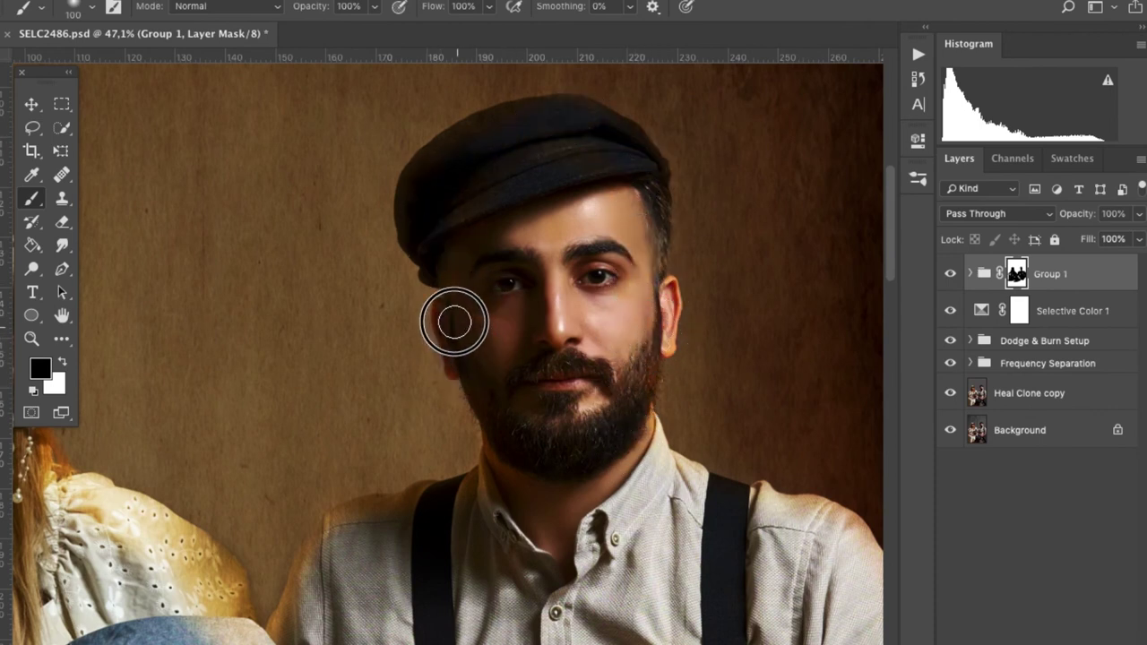
pyautogui.scroll(-4, 527, 529)
pyautogui.hscroll(-3, 478, 366)
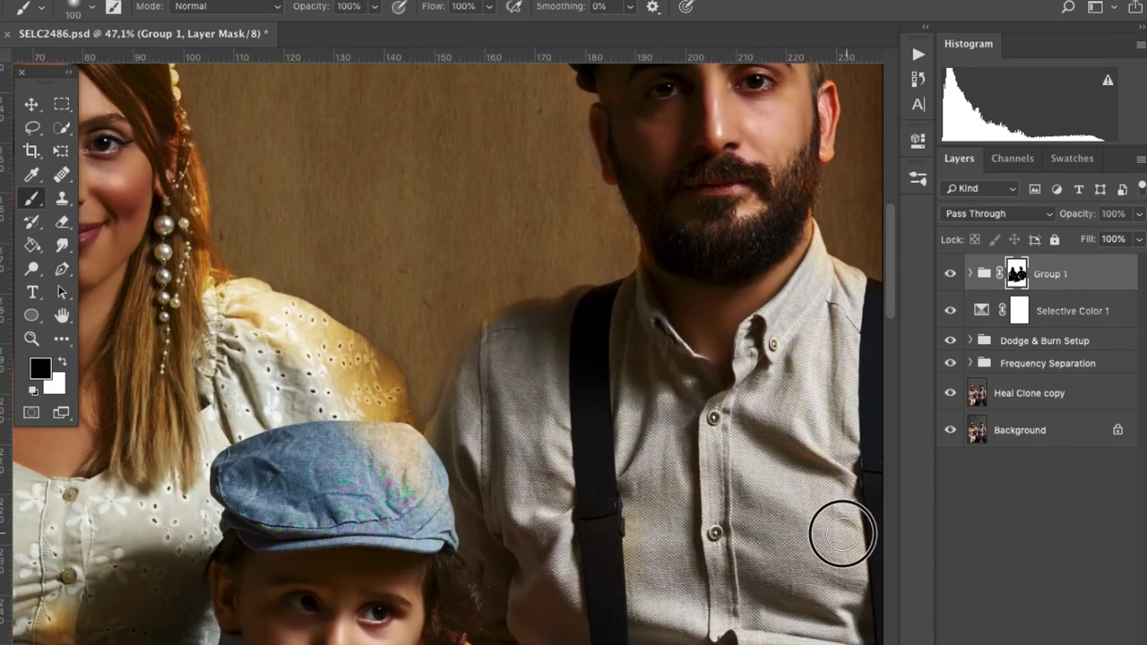
pyautogui.scroll(-5, 683, 290)
pyautogui.scroll(-3, 639, 430)
pyautogui.scroll(-4, 627, 320)
pyautogui.press(']')
pyautogui.press(']')
pyautogui.press(']')
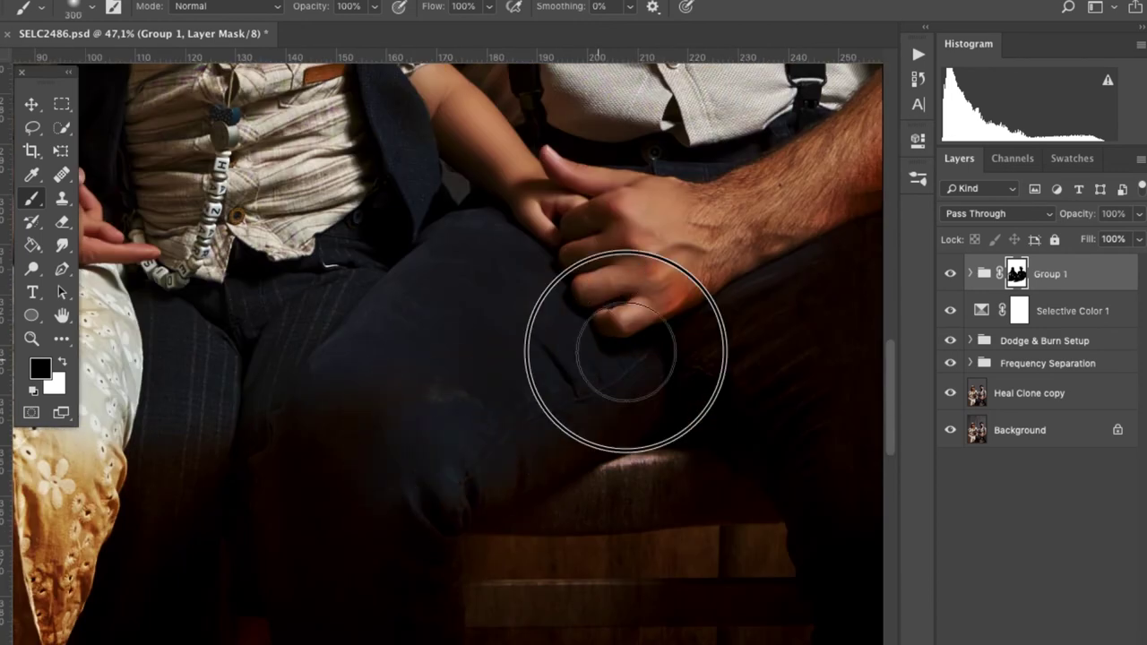
pyautogui.scroll(4, 625, 351)
pyautogui.hscroll(4, 595, 335)
pyautogui.press('[')
pyautogui.press('[')
pyautogui.press('[')
pyautogui.scroll(3, 687, 269)
pyautogui.hscroll(-5, 742, 371)
pyautogui.hscroll(-5, 636, 233)
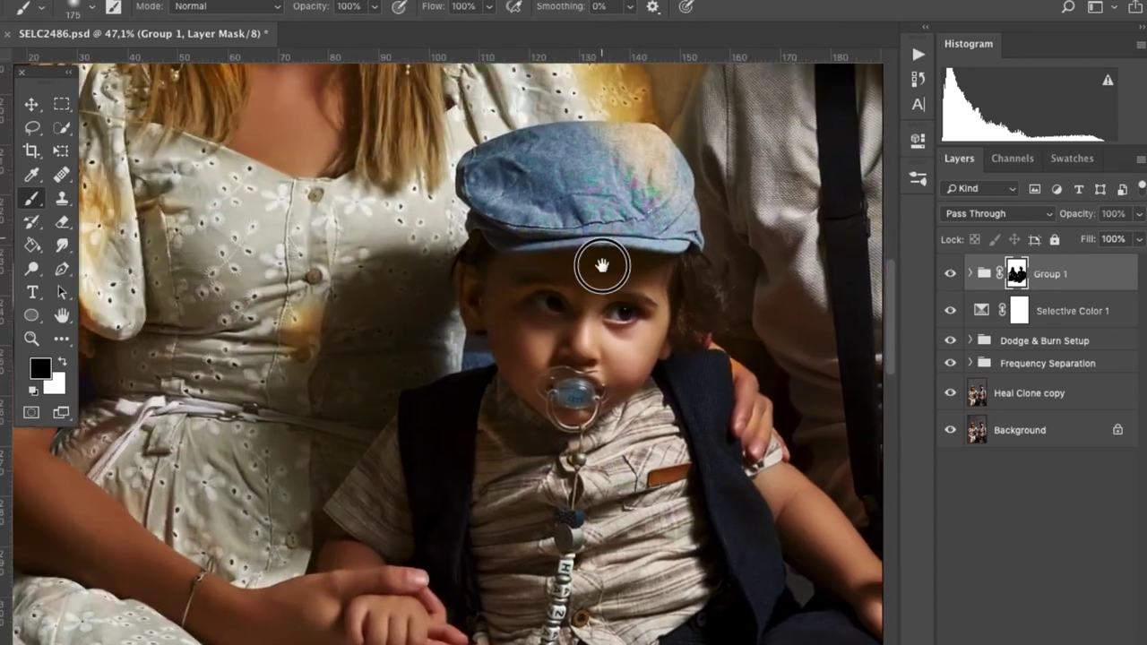
pyautogui.scroll(4, 568, 256)
pyautogui.scroll(-4, 460, 504)
pyautogui.hscroll(-3, 460, 504)
pyautogui.scroll(-8, 626, 338)
pyautogui.moveTo(627, 339)
pyautogui.mouseDown()
pyautogui.moveTo(573, 469)
pyautogui.moveTo(461, 584)
pyautogui.moveTo(546, 367)
pyautogui.mouseUp()
pyautogui.hscroll(-5, 545, 366)
pyautogui.press(']')
pyautogui.press(']')
pyautogui.press(']')
pyautogui.moveTo(651, 281)
pyautogui.mouseDown()
pyautogui.moveTo(492, 302)
pyautogui.moveTo(504, 546)
pyautogui.moveTo(475, 522)
pyautogui.mouseUp()
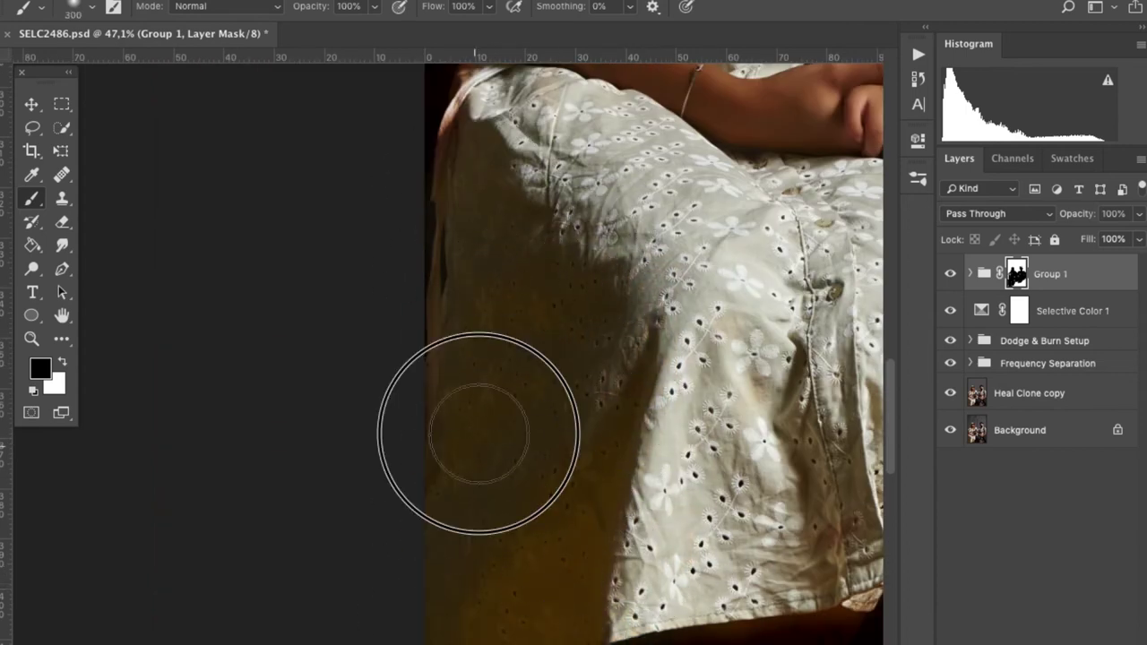
pyautogui.press('[')
pyautogui.press('[')
pyautogui.press('[')
# - Pan the view to the woman's sleeve, shoulder and hair for closer edge work
pyautogui.scroll(5, 753, 550)
pyautogui.scroll(5, 601, 402)
pyautogui.scroll(3, 636, 358)
pyautogui.moveTo(635, 358)
pyautogui.mouseDown()
pyautogui.moveTo(783, 520)
pyautogui.moveTo(760, 363)
pyautogui.moveTo(750, 392)
pyautogui.mouseUp()
pyautogui.scroll(5, 750, 392)
pyautogui.hscroll(-5, 750, 392)
pyautogui.moveTo(678, 517); pyautogui.dragTo(683, 554)
pyautogui.hscroll(5, 813, 253)
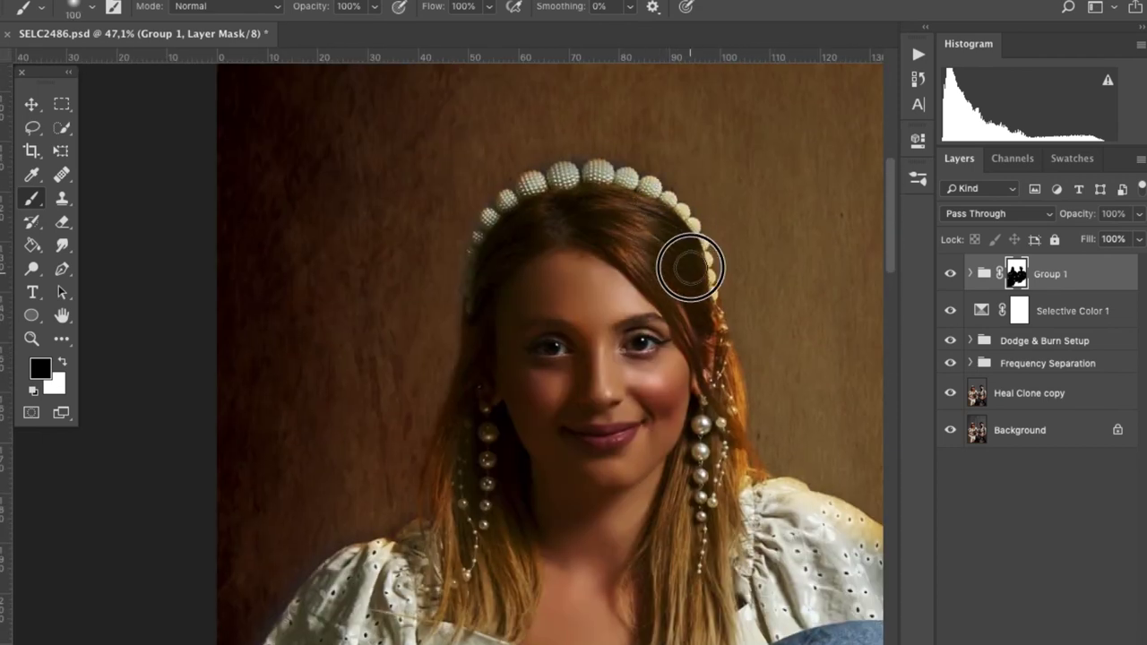
# - Clean the mask edge along the sleeve top and beside the hair, swapping black and white with X
pyautogui.scroll(3, 746, 488)
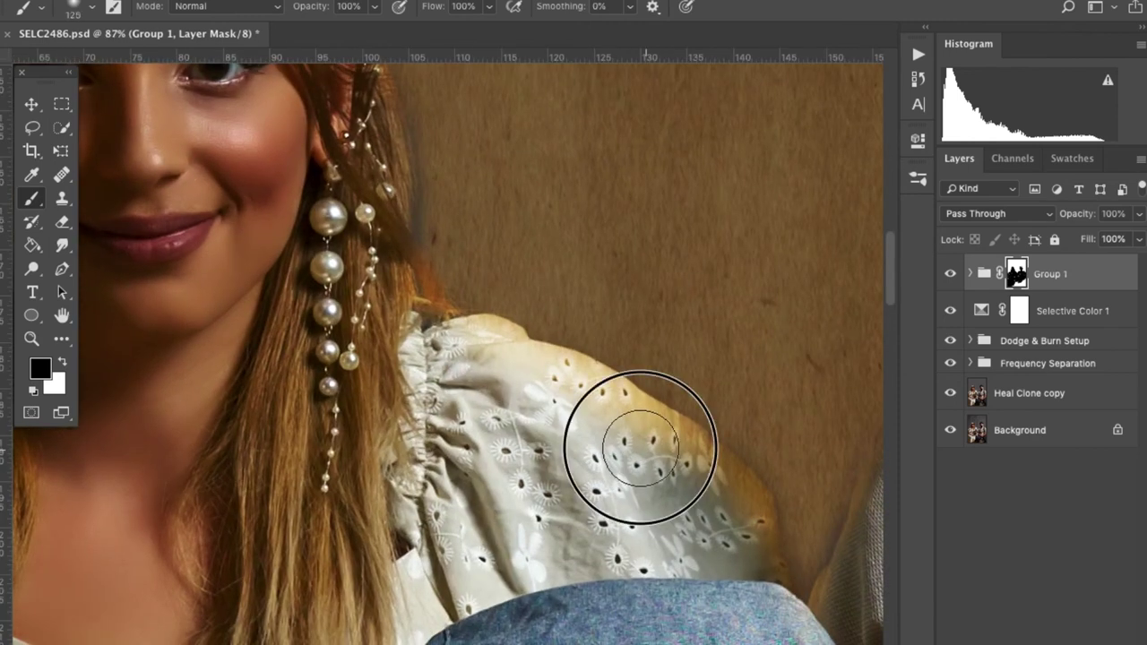
pyautogui.moveTo(495, 361); pyautogui.dragTo(552, 359)
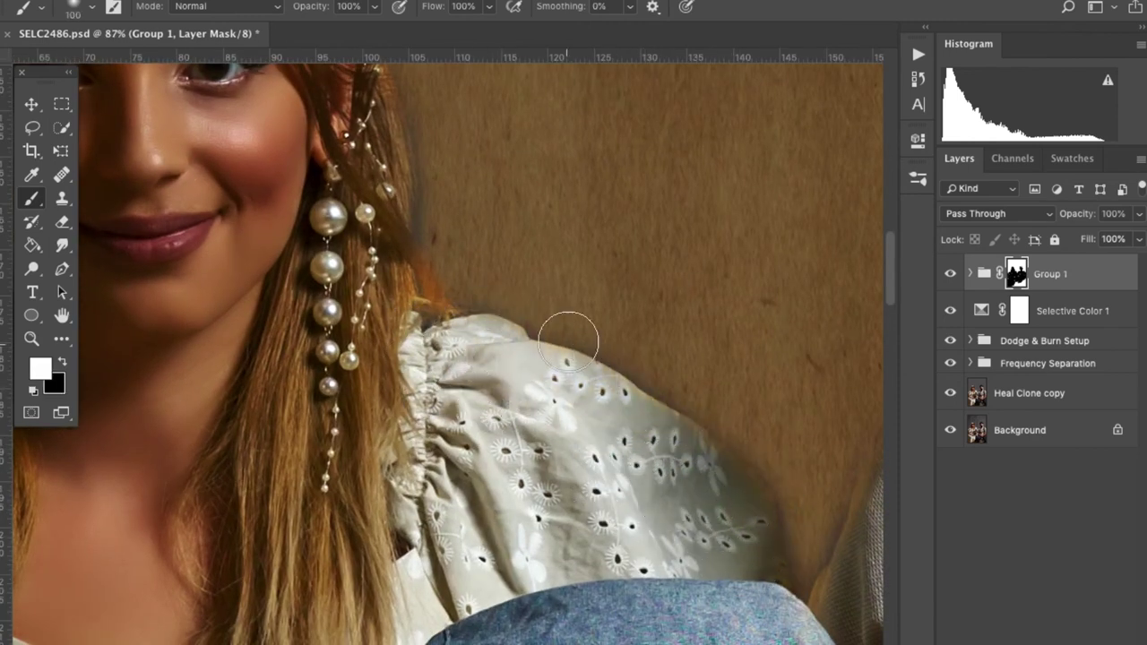
pyautogui.hscroll(5, 629, 353)
pyautogui.scroll(-3, 630, 352)
pyautogui.press('x')
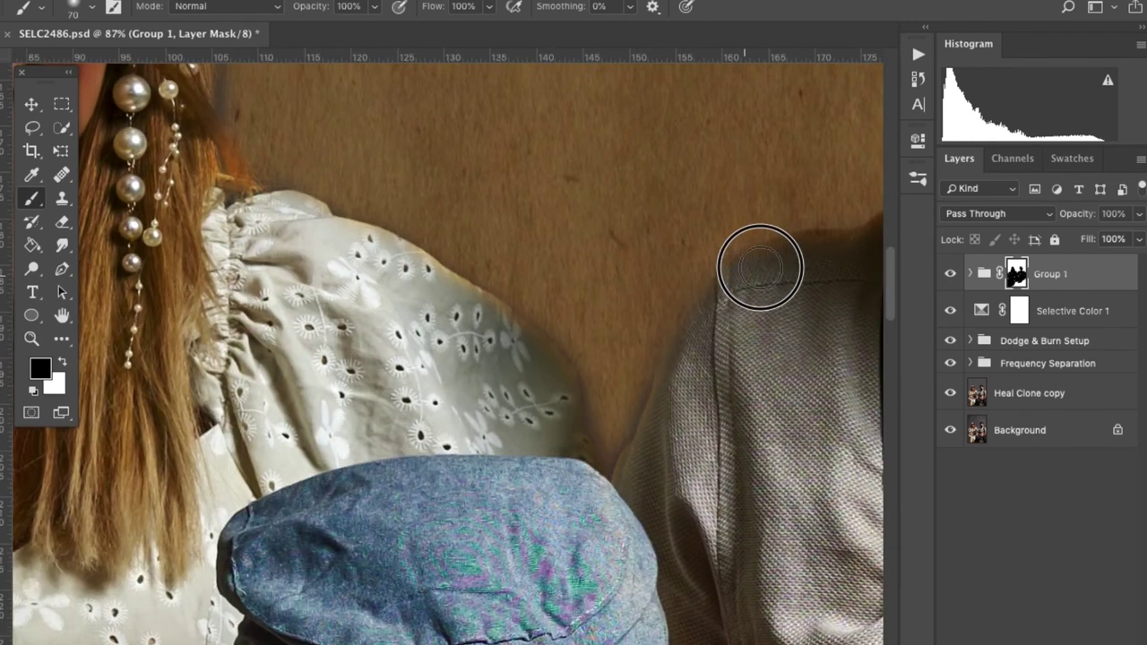
pyautogui.hscroll(3, 747, 276)
pyautogui.hscroll(-8, 842, 320)
pyautogui.scroll(5, 842, 320)
pyautogui.press('x')
pyautogui.moveTo(619, 493)
pyautogui.mouseDown()
pyautogui.moveTo(630, 367)
pyautogui.moveTo(635, 479)
pyautogui.mouseUp()
pyautogui.press('x')
pyautogui.press('[')
pyautogui.press('[')
pyautogui.press('[')
# - Zoom and pan around the hair and pearl headband to inspect the mask edges
pyautogui.scroll(5, 543, 305)
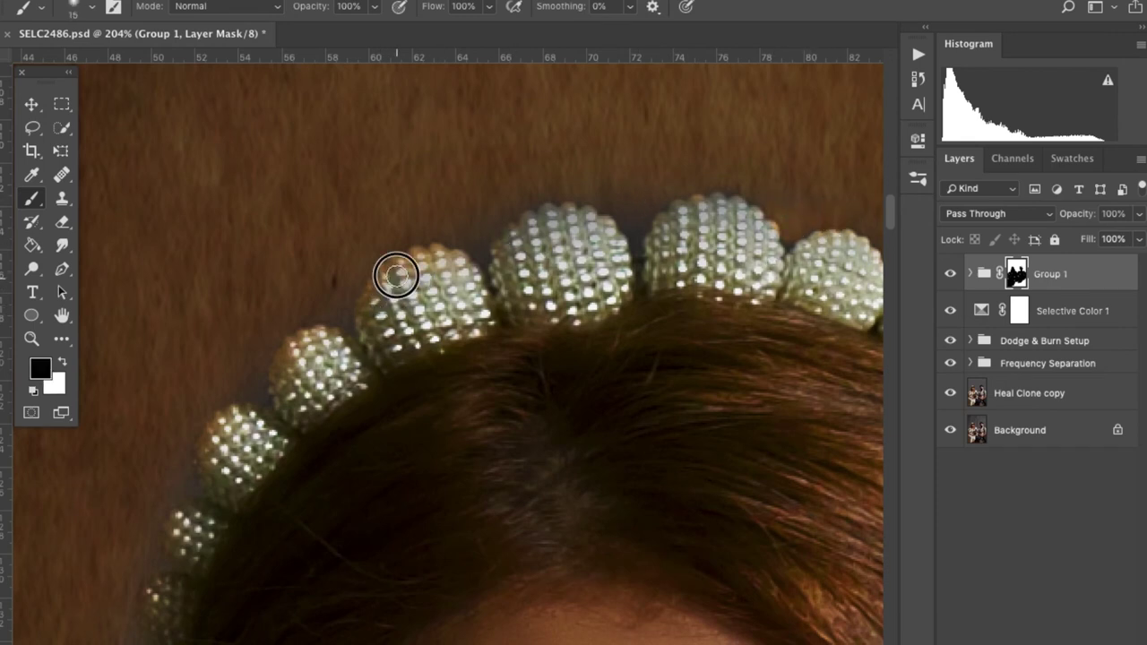
pyautogui.hscroll(-5, 374, 295)
pyautogui.scroll(-5, 486, 256)
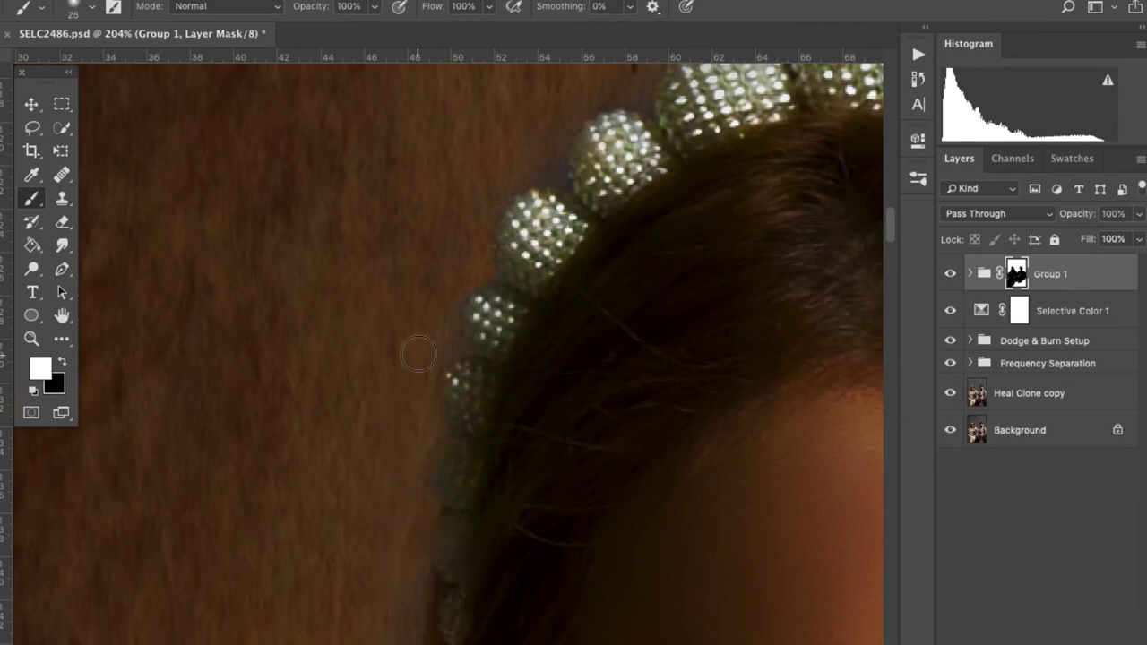
pyautogui.scroll(-5, 419, 355)
pyautogui.scroll(5, 576, 294)
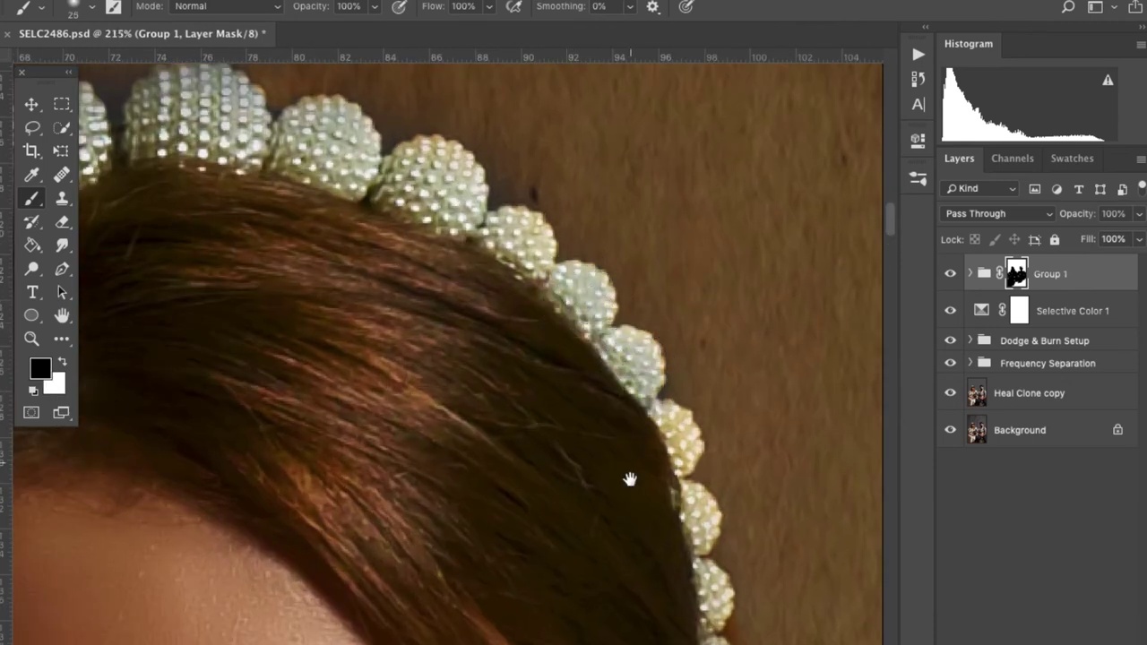
pyautogui.hscroll(5, 605, 427)
pyautogui.scroll(-3, 605, 427)
pyautogui.scroll(-3, 617, 395)
pyautogui.scroll(-3, 586, 374)
pyautogui.scroll(-3, 576, 404)
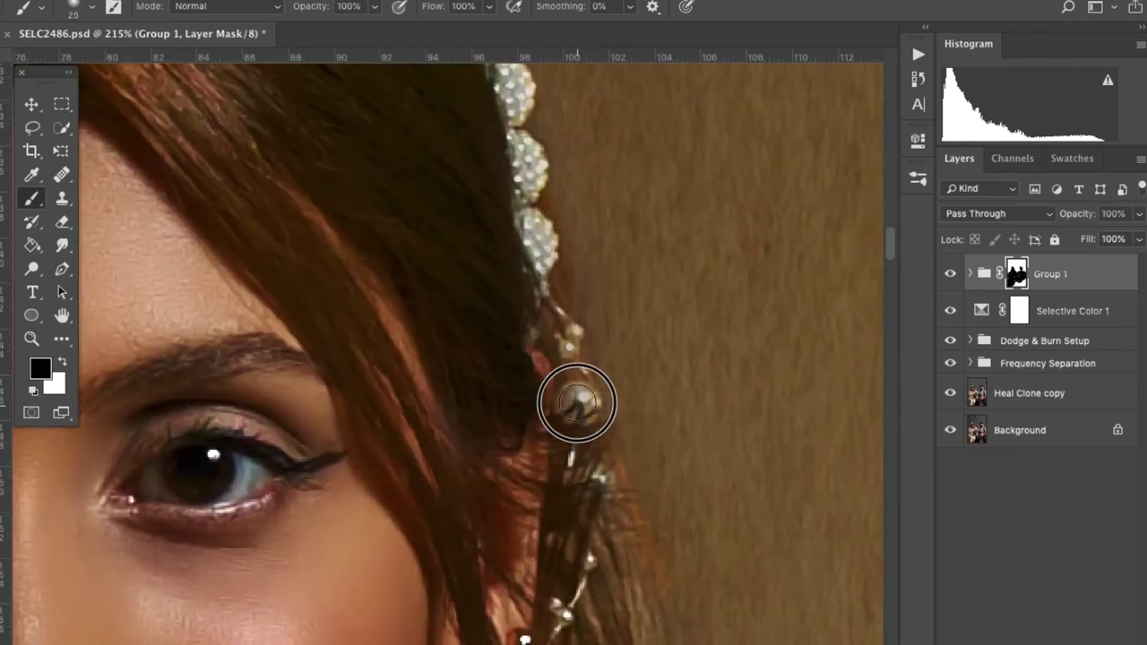
# - Show Group 1's mask as a red overlay and use a smaller brush on the family's edges
pyautogui.keyDown('alt'); pyautogui.keyDown('shift'); pyautogui.click(1017, 269); pyautogui.keyUp('shift'); pyautogui.keyUp('alt')
pyautogui.scroll(-5, 415, 476)
pyautogui.scroll(-3, 290, 395)
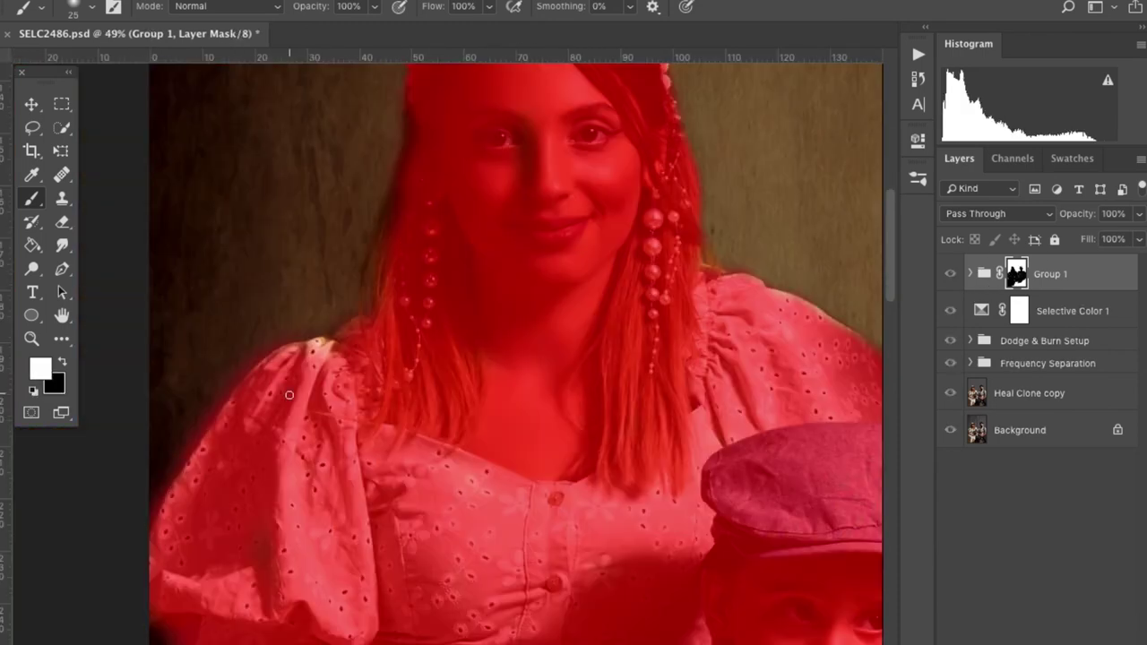
pyautogui.hscroll(3, 345, 347)
pyautogui.scroll(-2, 345, 346)
pyautogui.hscroll(2, 537, 295)
pyautogui.scroll(1, 619, 281)
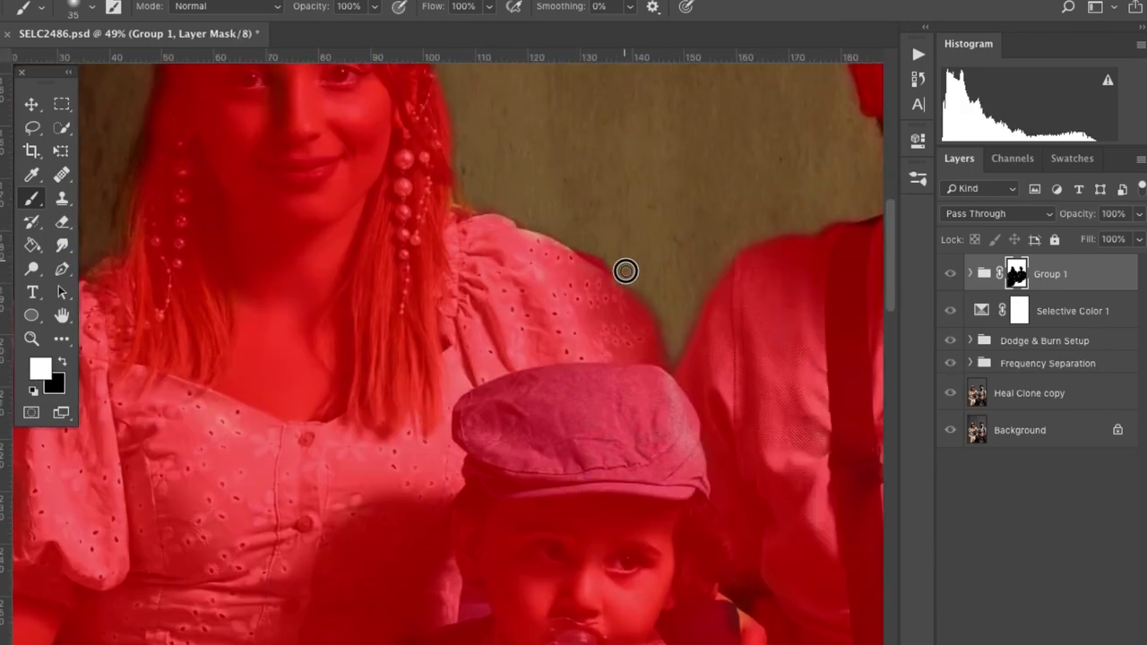
pyautogui.scroll(-5, 613, 335)
pyautogui.hscroll(2, 407, 380)
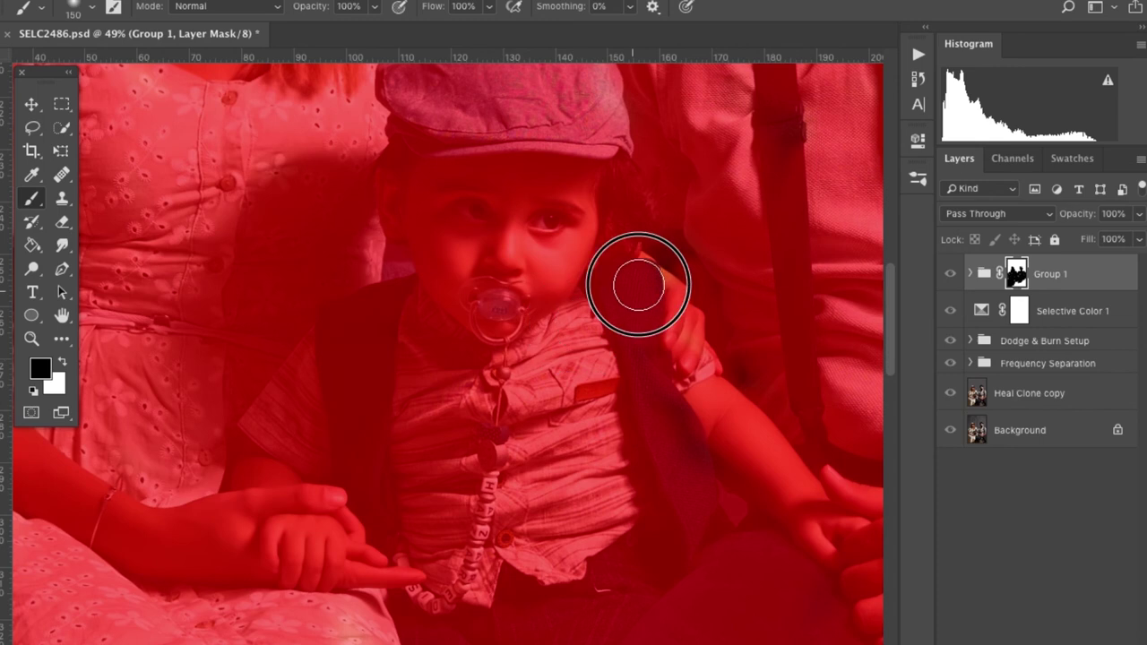
pyautogui.scroll(-5, 638, 285)
pyautogui.scroll(2, 581, 351)
pyautogui.scroll(4, 592, 269)
pyautogui.press('[')
pyautogui.press('[')
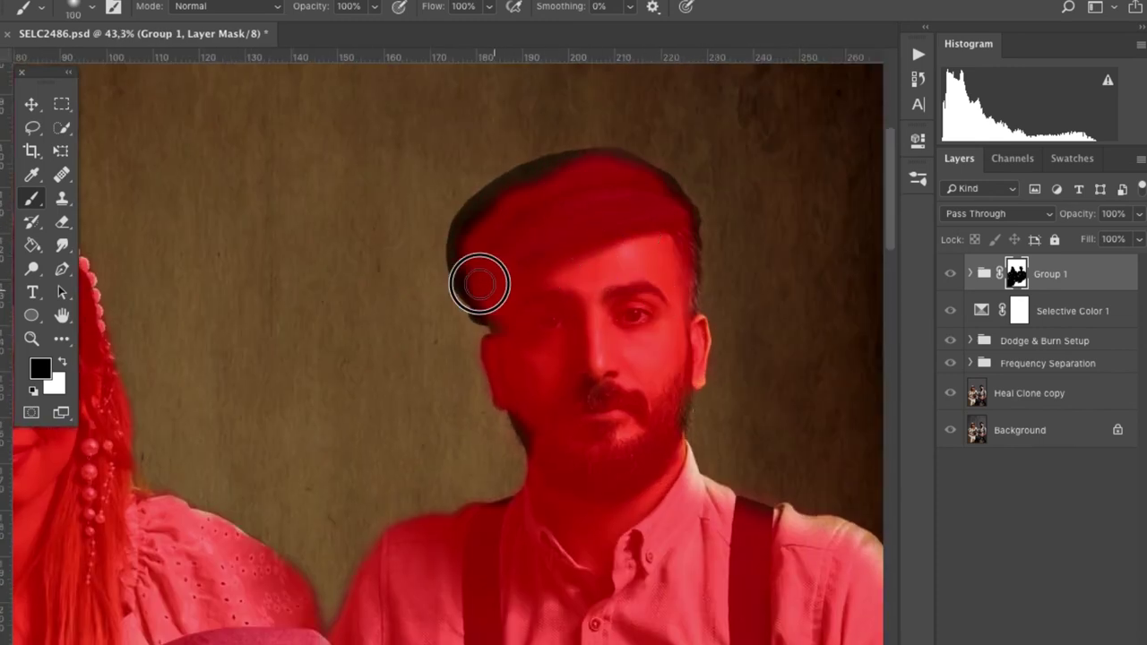
# - Finish the edges around the man and baby, then hide the overlay and compare with and without the backdrop
pyautogui.scroll(3, 553, 455)
pyautogui.scroll(2, 275, 300)
pyautogui.scroll(-3, 385, 394)
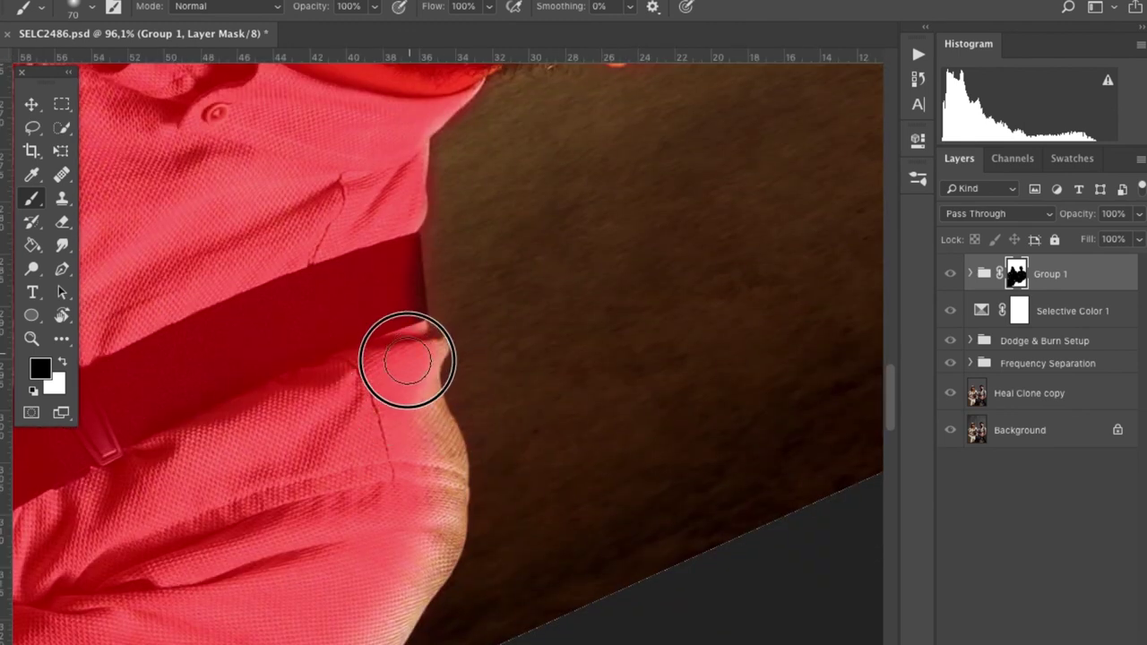
pyautogui.scroll(-3, 434, 475)
pyautogui.hscroll(-2, 435, 474)
pyautogui.scroll(-3, 269, 537)
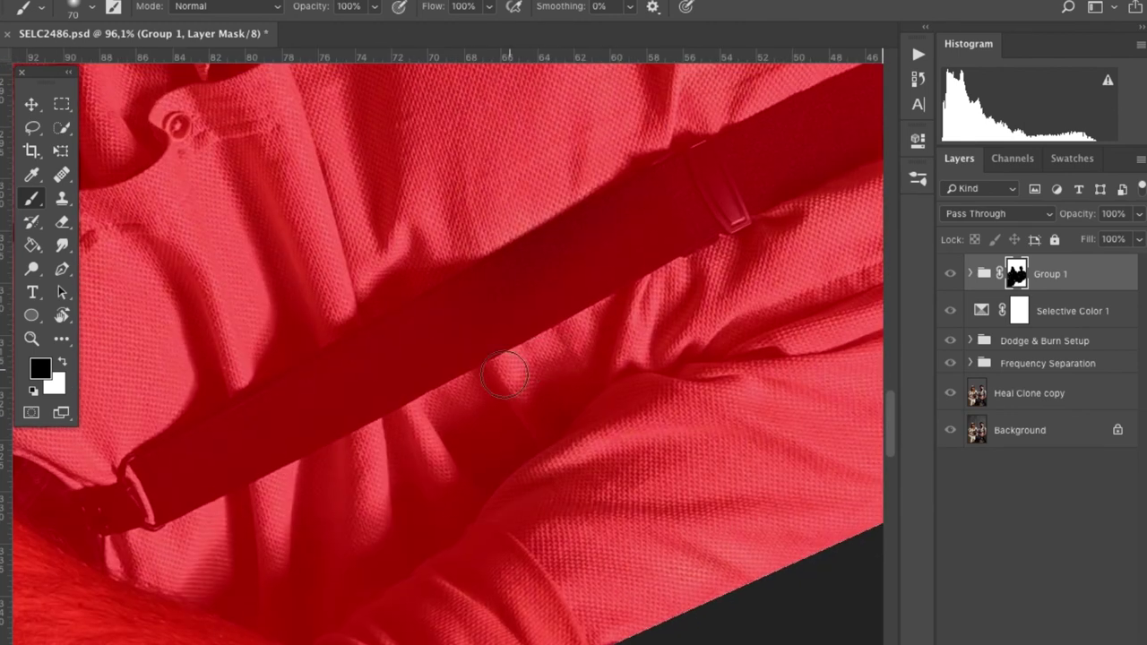
pyautogui.scroll(-2, 402, 456)
pyautogui.scroll(-2, 509, 408)
pyautogui.press('\\')
pyautogui.click(950, 273)
pyautogui.scroll(-2, 537, 358)
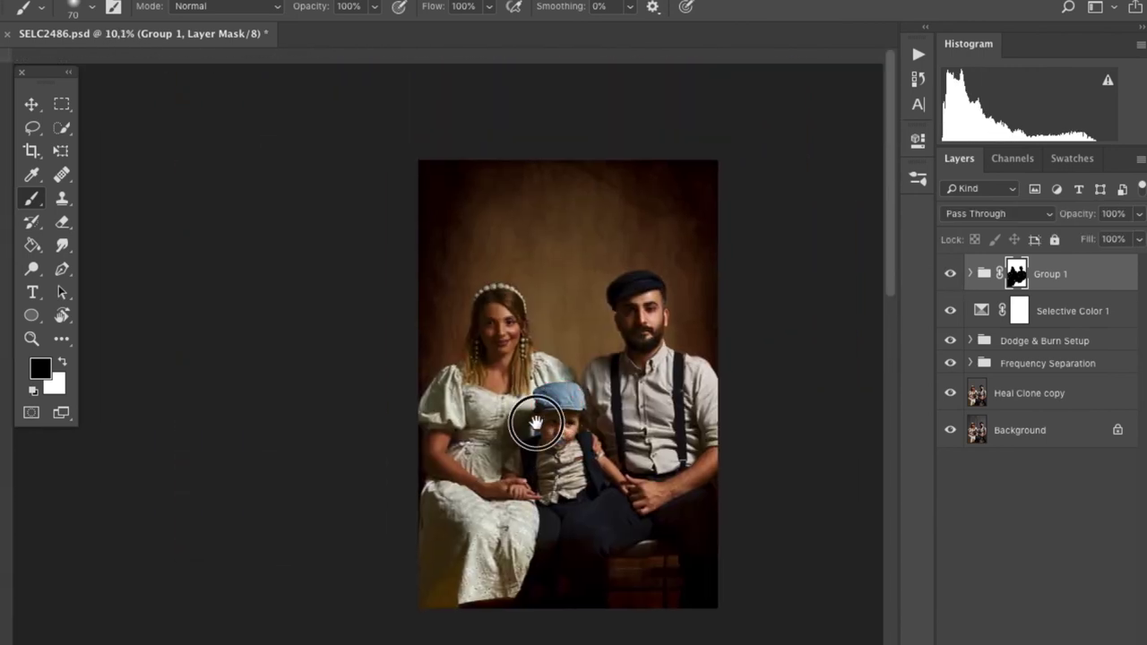
# - Set texture layer 6 to Multiply and texture layer 1 to Overlay after trying Color Burn
pyautogui.scroll(3, 749, 370)
pyautogui.click(970, 274)
pyautogui.click(990, 310)
pyautogui.scroll(-3, 627, 359)
pyautogui.click(997, 213)
pyautogui.click(1004, 69)
pyautogui.click(998, 213)
pyautogui.click(990, 348)
pyautogui.click(997, 213)
pyautogui.click(963, 84)
pyautogui.click(980, 203)
pyautogui.click(986, 230)
pyautogui.click(989, 346)
# - Recheck texture layer 6's blend modes, keeping it on Multiply
pyautogui.click(990, 310)
pyautogui.click(997, 213)
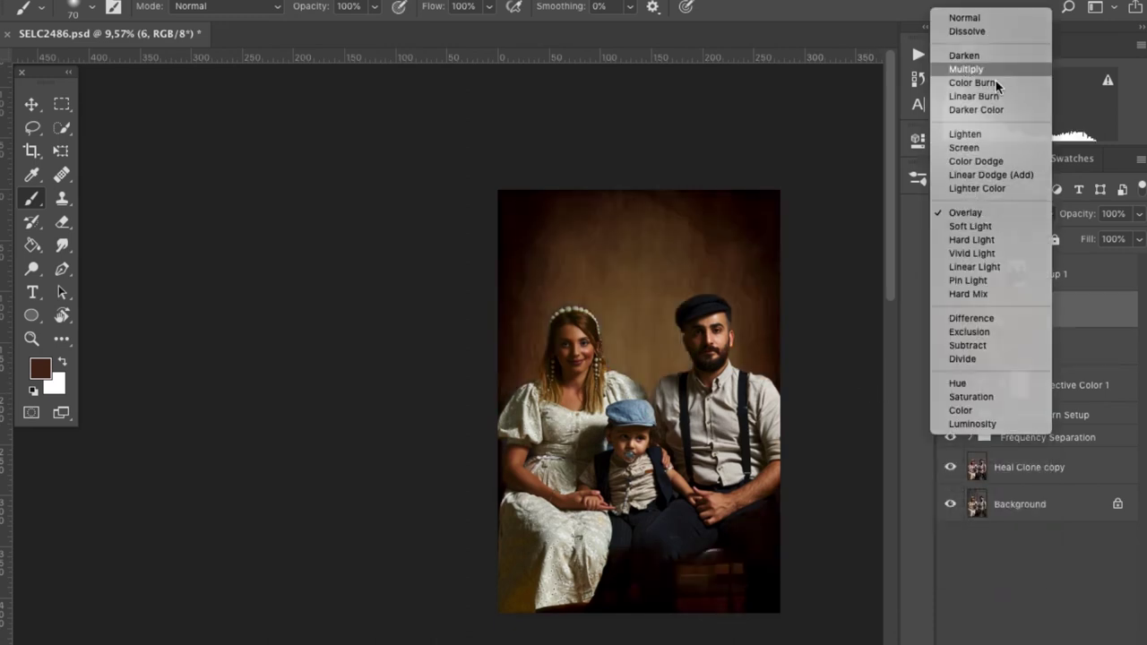
pyautogui.click(999, 71)
pyautogui.scroll(3, 673, 389)
pyautogui.click(998, 214)
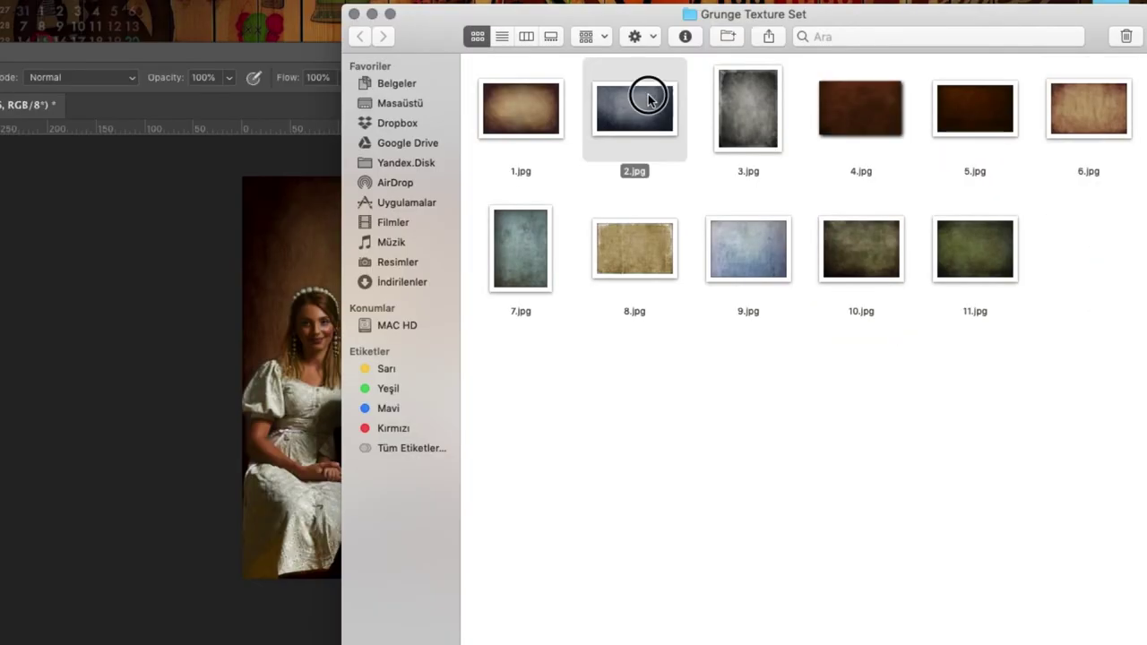
# - Place the 2.jpg texture and set it to Multiply after trying Overlay
pyautogui.moveTo(649, 97); pyautogui.dragTo(520, 305)
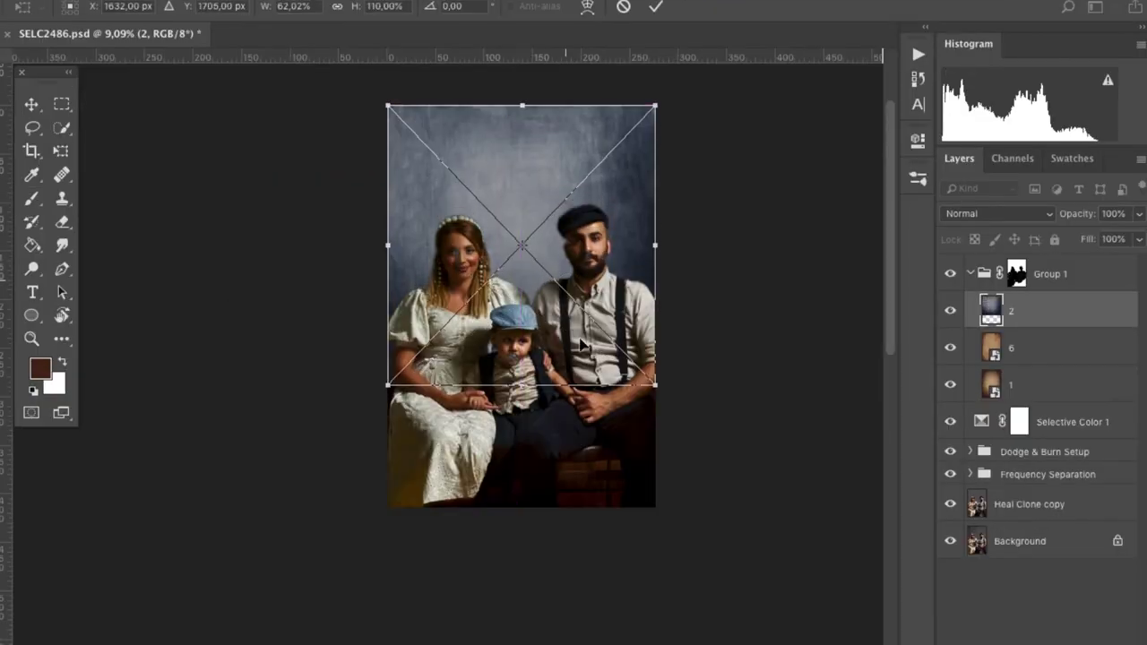
pyautogui.press('Return')
pyautogui.click(997, 213)
pyautogui.click(1008, 265)
pyautogui.click(997, 214)
pyautogui.click(967, 356)
pyautogui.click(997, 213)
pyautogui.click(1003, 79)
# - Compare texture 2 against layer 6, then hide texture 2 and keep layer 6 on Multiply
pyautogui.click(997, 214)
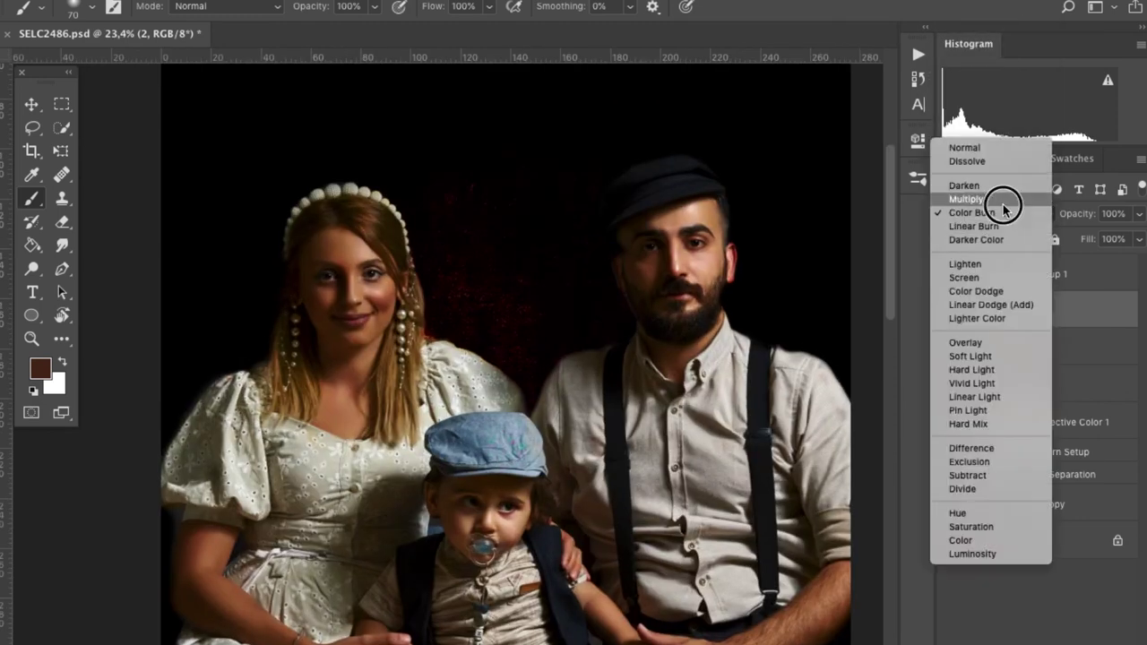
pyautogui.click(950, 348)
pyautogui.click(1030, 347)
pyautogui.click(998, 213)
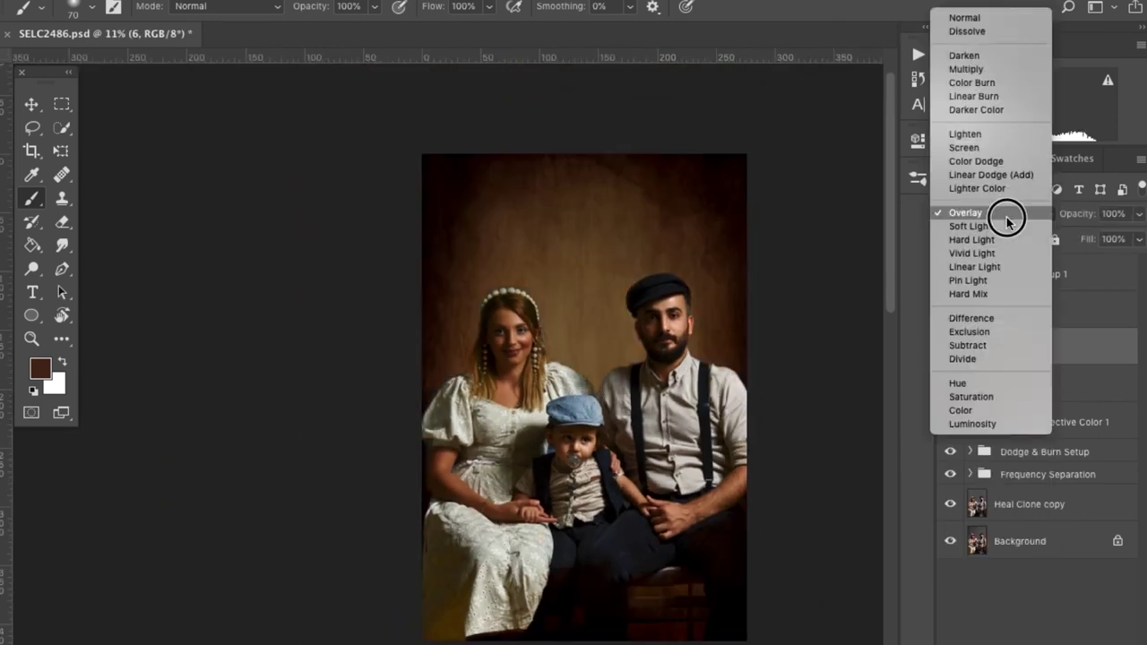
pyautogui.click(959, 69)
pyautogui.click(950, 310)
pyautogui.click(588, 379)
pyautogui.moveTo(588, 379); pyautogui.dragTo(708, 289)
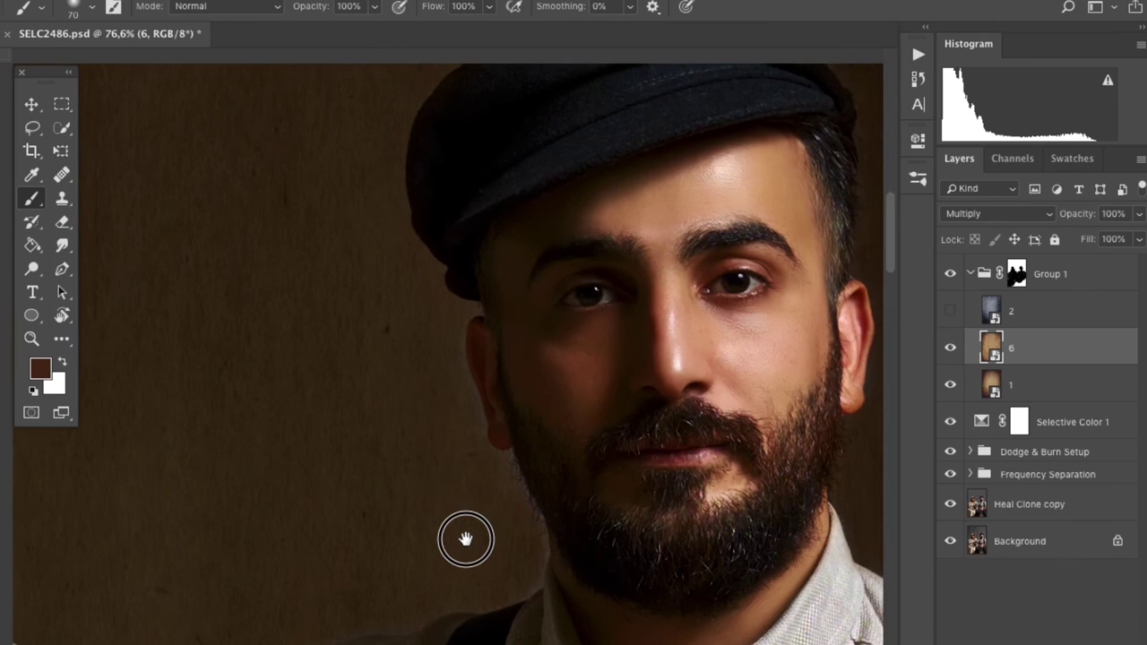
# - Reset colours to black, then paint white on Group 1's mask around the woman's face and pearl headband
pyautogui.press('d')
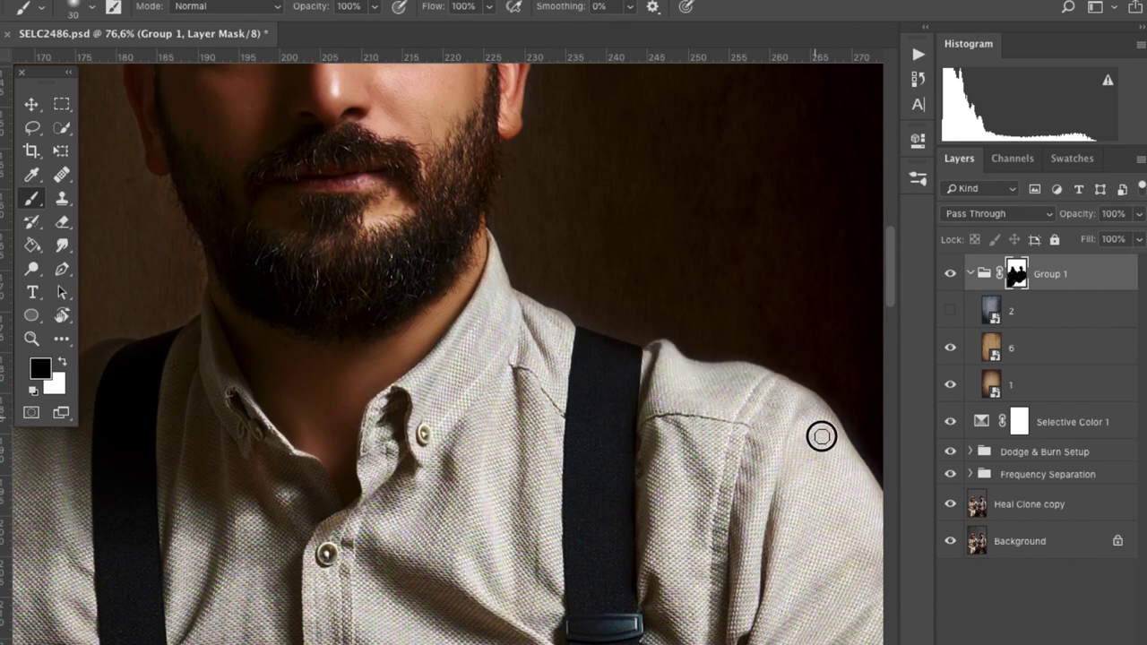
pyautogui.hotkey('ctrl', '0')
pyautogui.scroll(5, 526, 383)
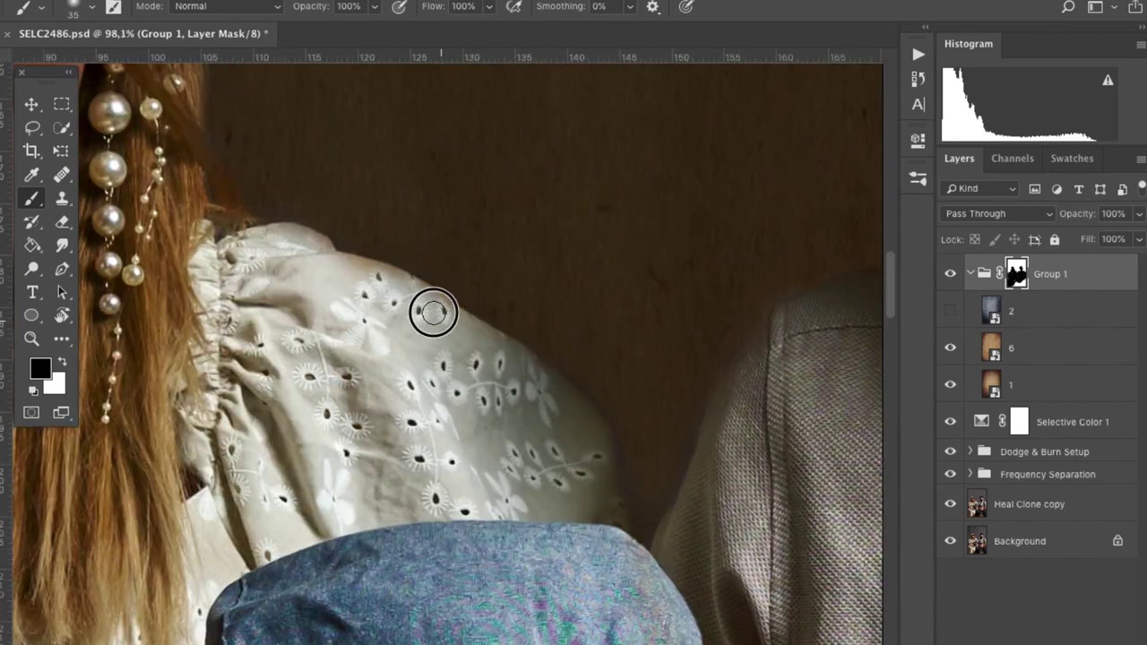
pyautogui.moveTo(316, 250); pyautogui.dragTo(594, 457)
pyautogui.press('x')
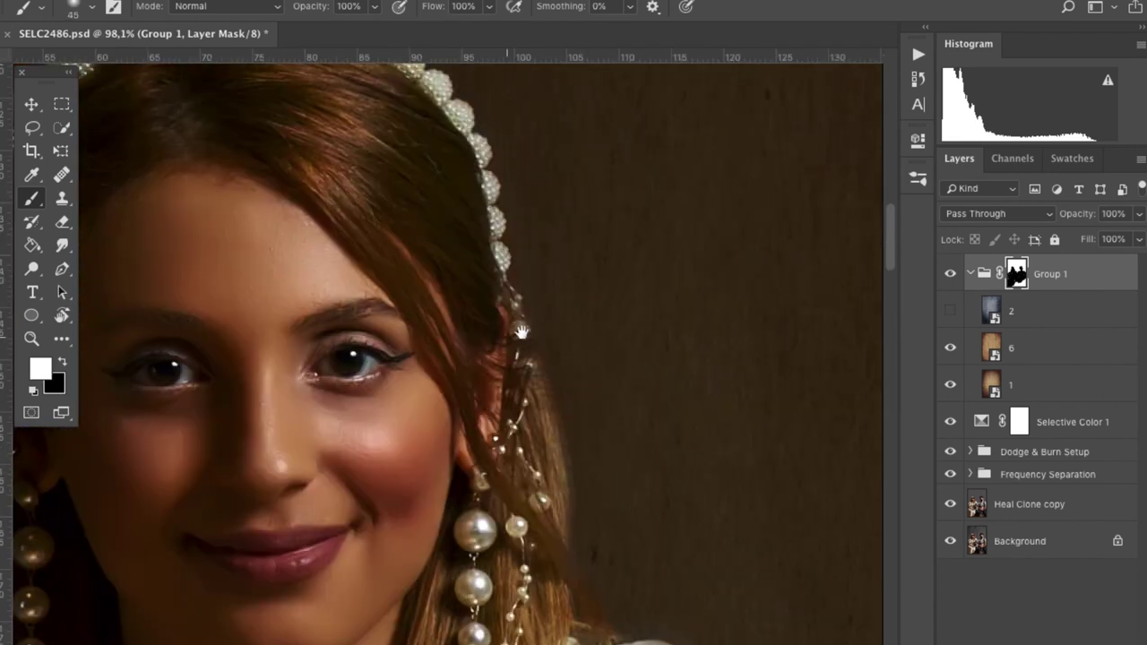
pyautogui.moveTo(520, 332); pyautogui.dragTo(621, 369)
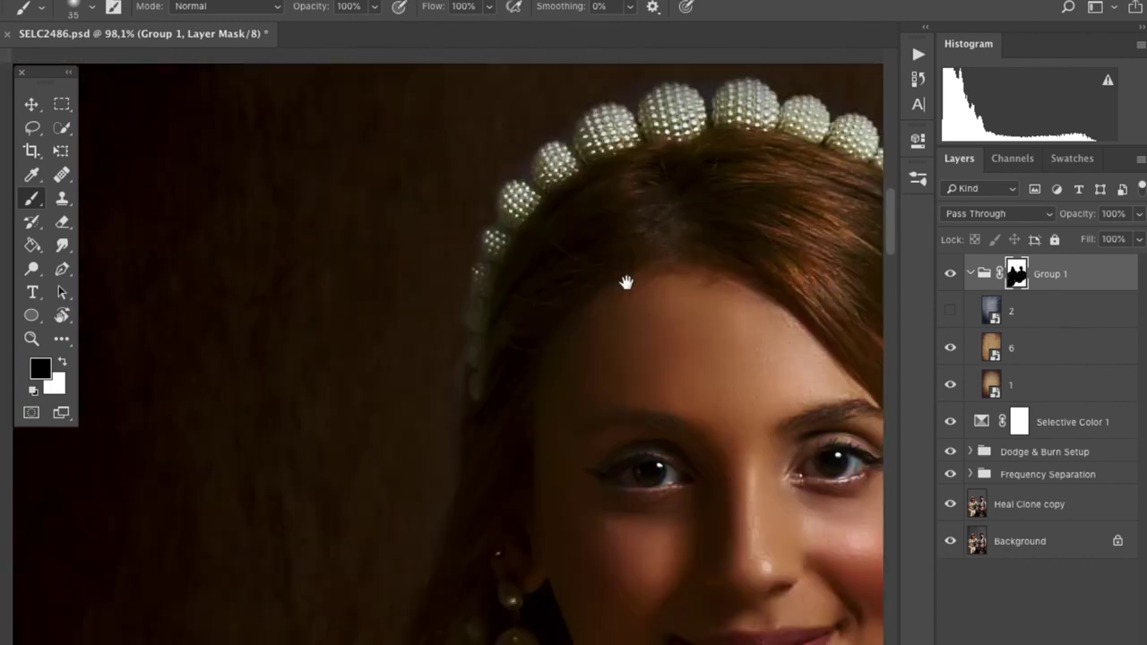
# - Open the Selective Color adjustment's settings
pyautogui.scroll(-3, 604, 409)
pyautogui.scroll(2, 570, 427)
pyautogui.scroll(-5, 570, 426)
pyautogui.scroll(2, 517, 341)
pyautogui.click(968, 273)
pyautogui.doubleClick(981, 311)
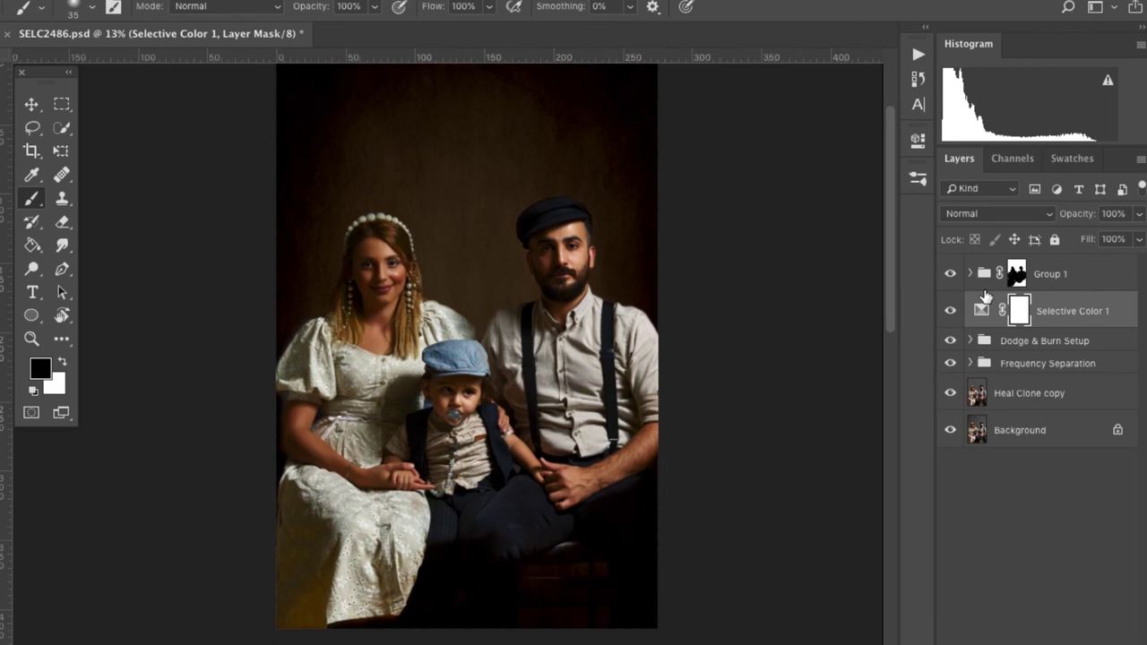
# - Retune Selective Color 1: Neutrals Cyan +33, Reds Yellow +42, Yellows Cyan +44 and Yellow +18
pyautogui.scroll(-3, 377, 337)
pyautogui.scroll(3, 377, 337)
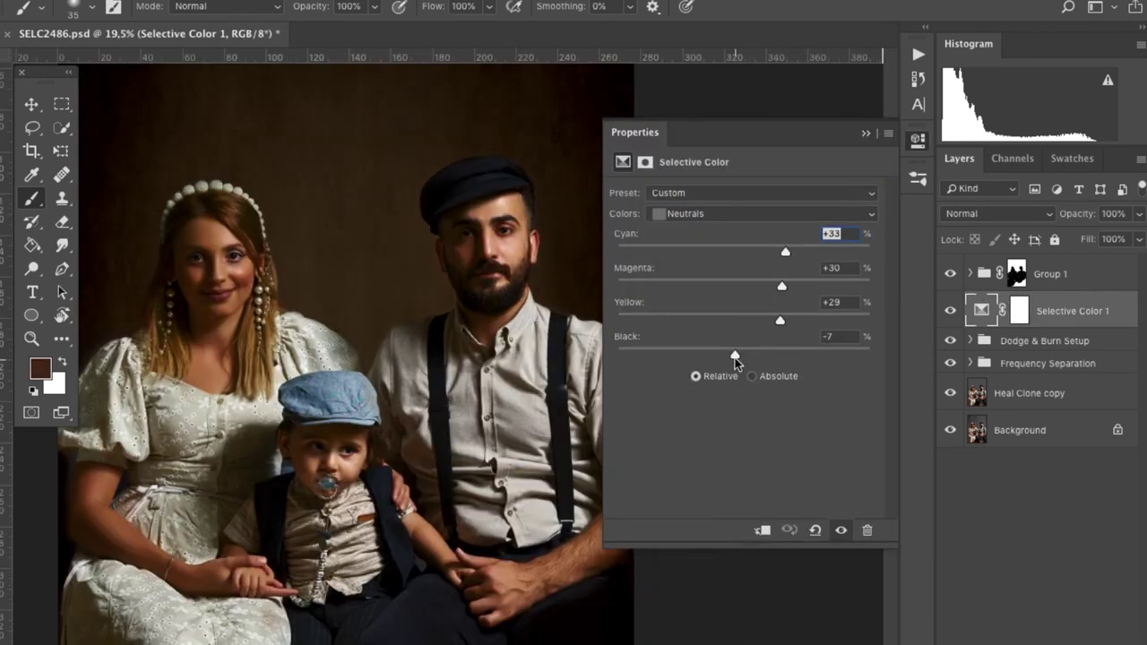
pyautogui.click(717, 214)
pyautogui.click(709, 120)
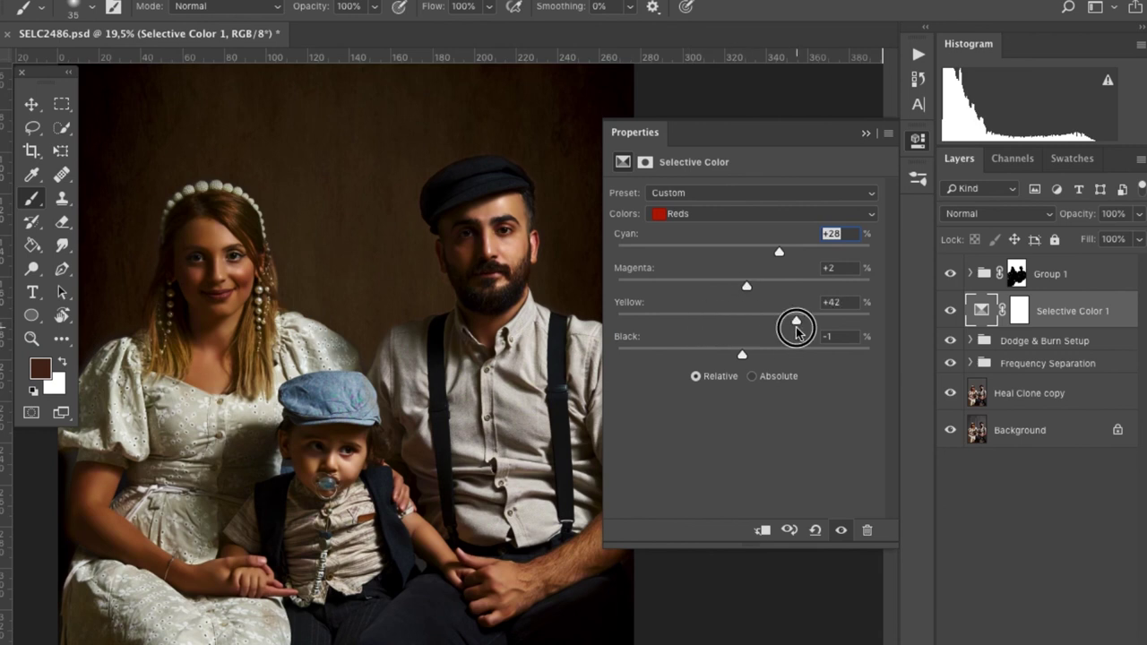
pyautogui.click(719, 213)
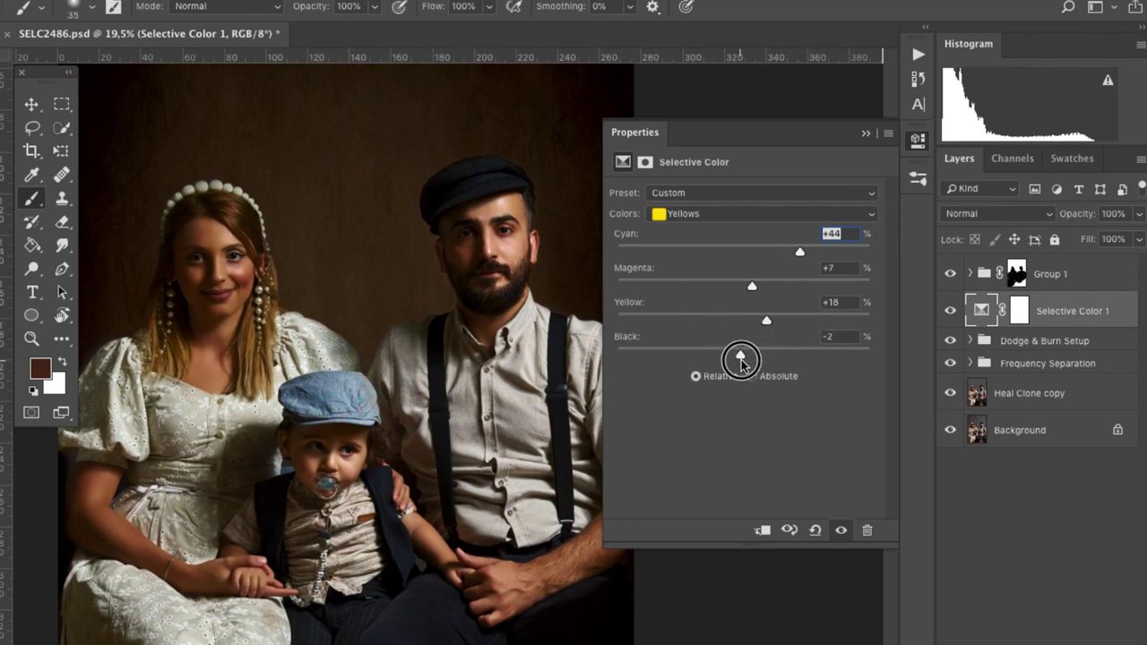
pyautogui.click(918, 139)
pyautogui.hotkey('ctrl', '-')
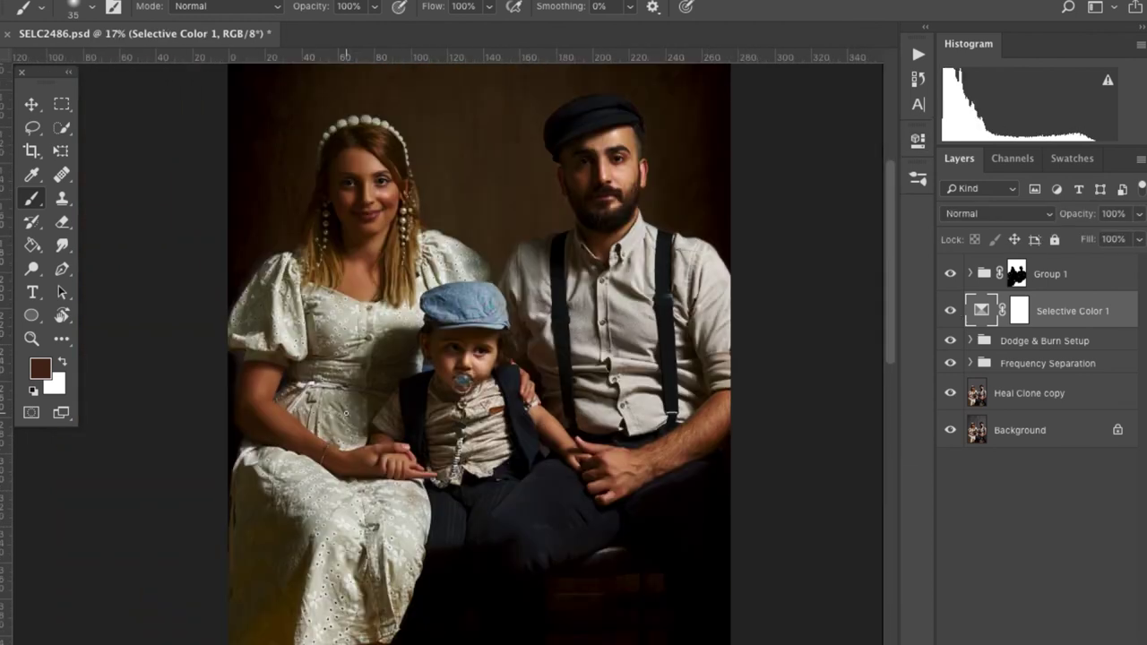
pyautogui.scroll(-3, 515, 186)
# - Target Group 1's layer mask, zoom to the face, and show the Actions panel of eye retouching actions
pyautogui.click(984, 274)
pyautogui.scroll(10, 440, 187)
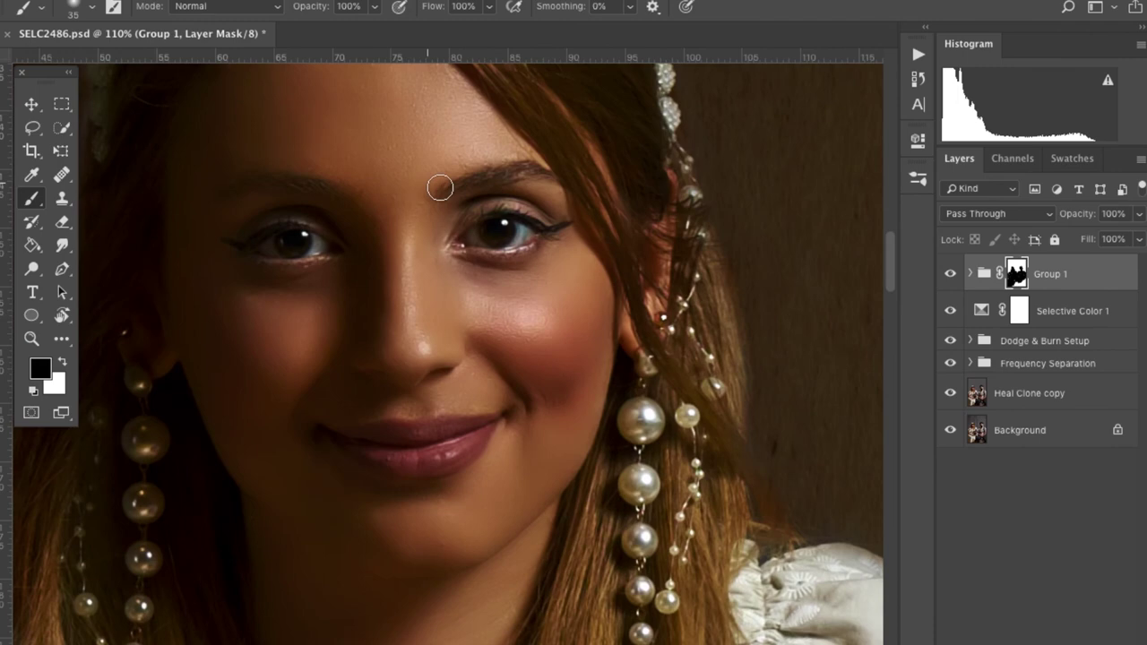
pyautogui.click(917, 56)
pyautogui.scroll(-4, 448, 192)
pyautogui.scroll(4, 459, 200)
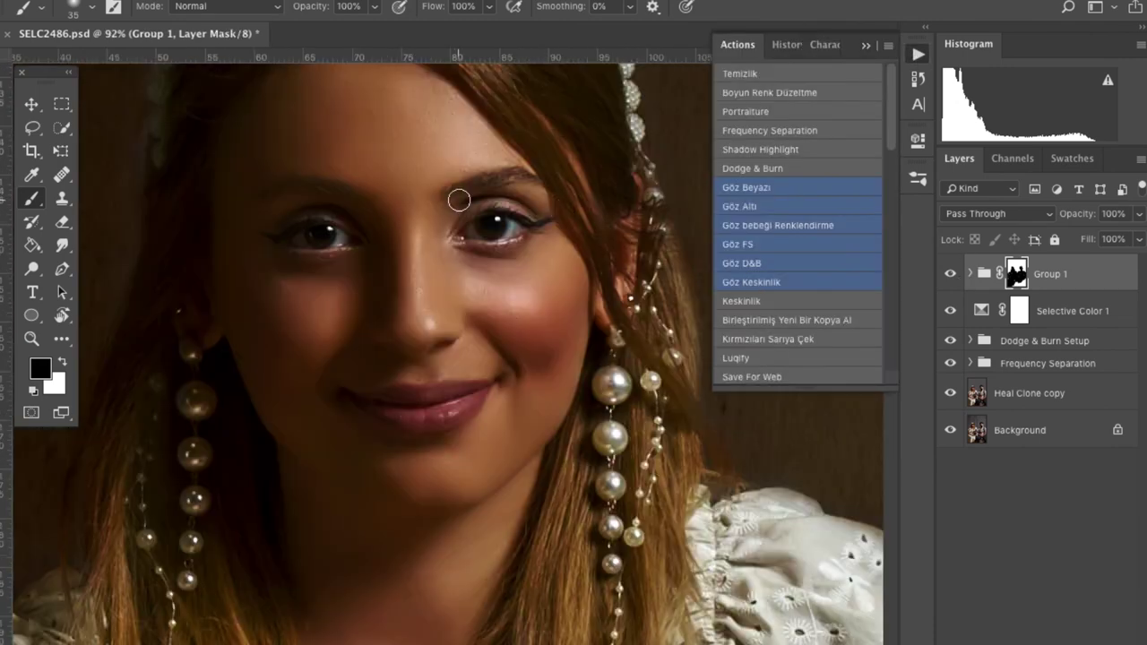